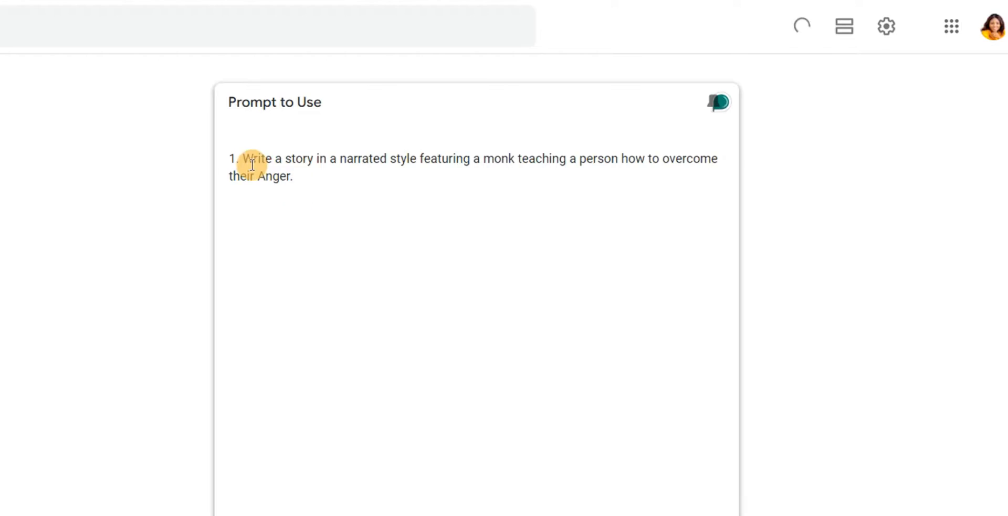
# Step: Copy the note's prompt for a narrated story of a monk teaching a person to overcome their anger and submit it in Gemini
pyautogui.moveTo(242, 160); pyautogui.dragTo(300, 180)
pyautogui.hotkey('ctrl', 'c')
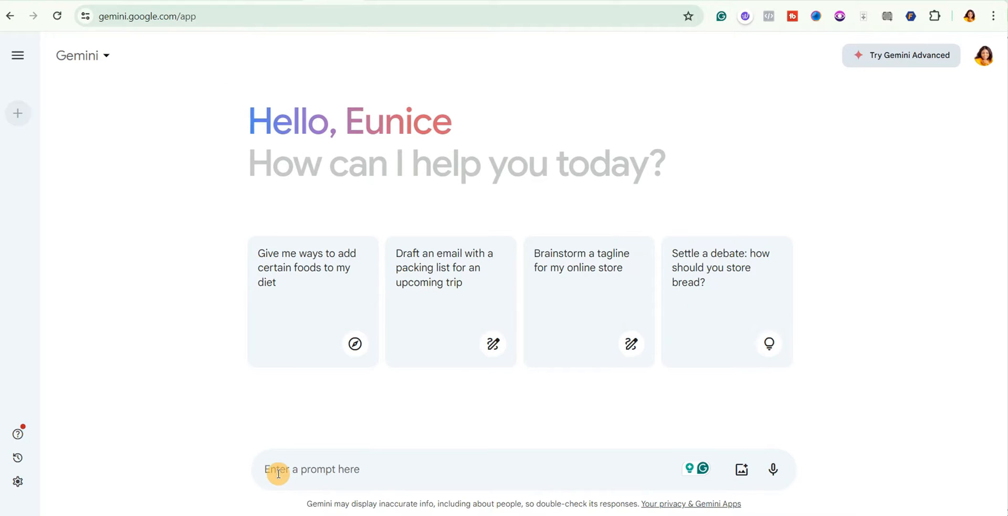
pyautogui.click(268, 469)
pyautogui.hotkey('ctrl', 'v')
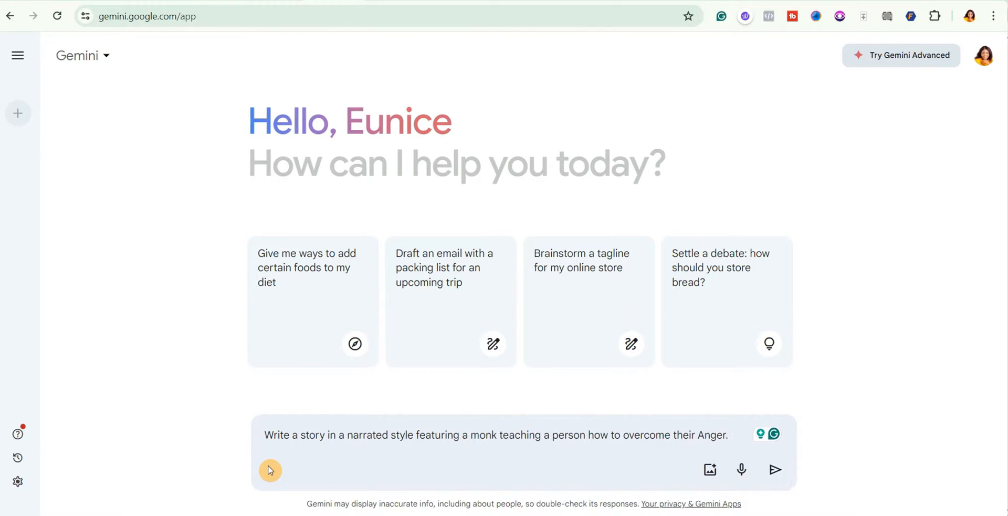
pyautogui.press('Return')
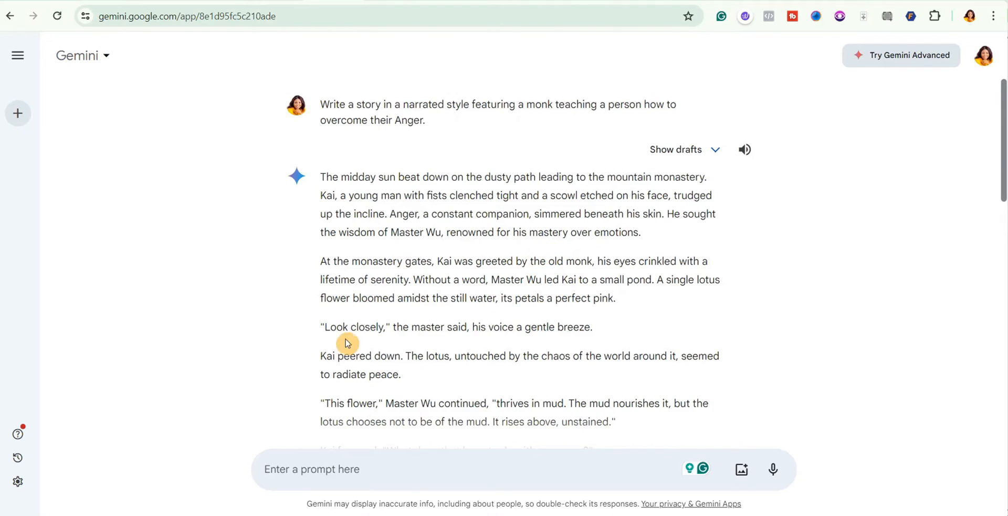
# Step: Read through the generated monk story from beginning to end and look over its alternative drafts
pyautogui.scroll(-15, 575, 212)
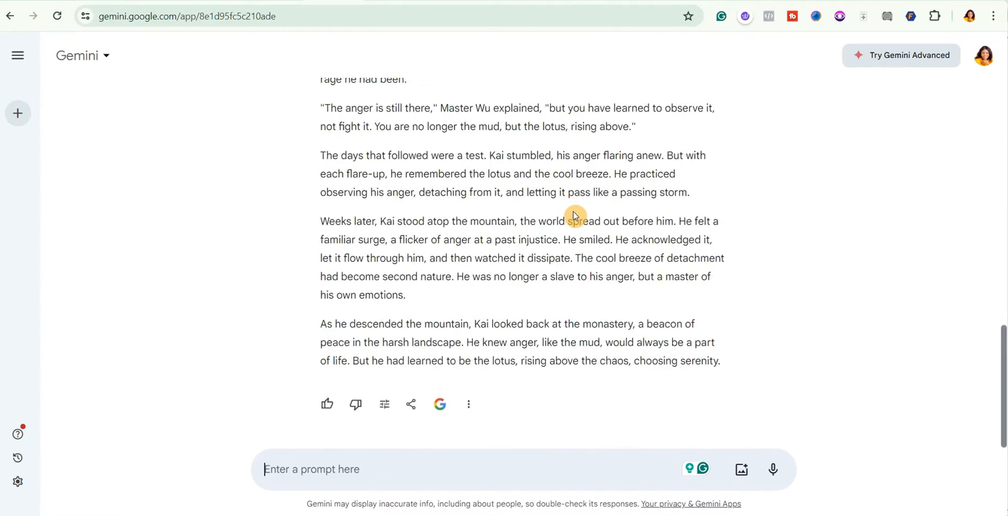
pyautogui.scroll(15, 575, 215)
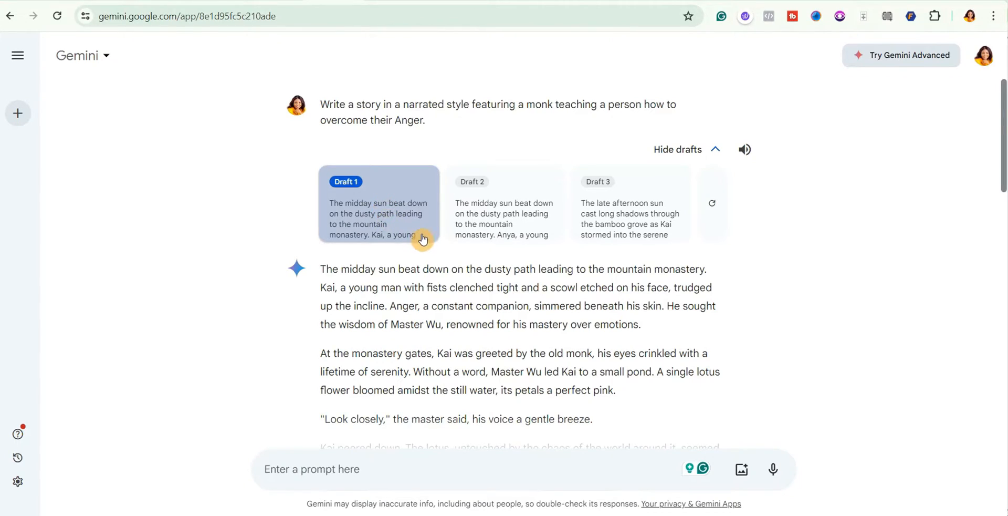
pyautogui.scroll(-13, 486, 259)
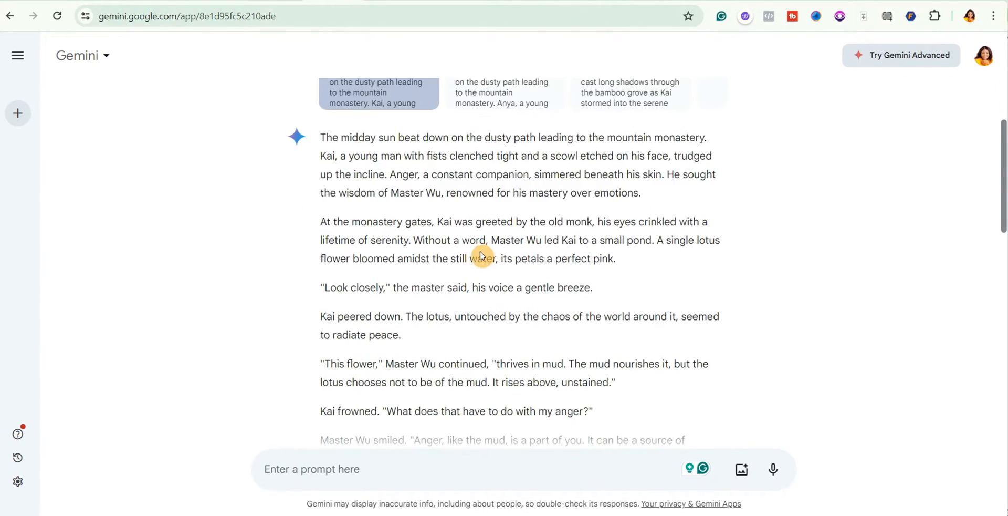
pyautogui.scroll(-1, 475, 257)
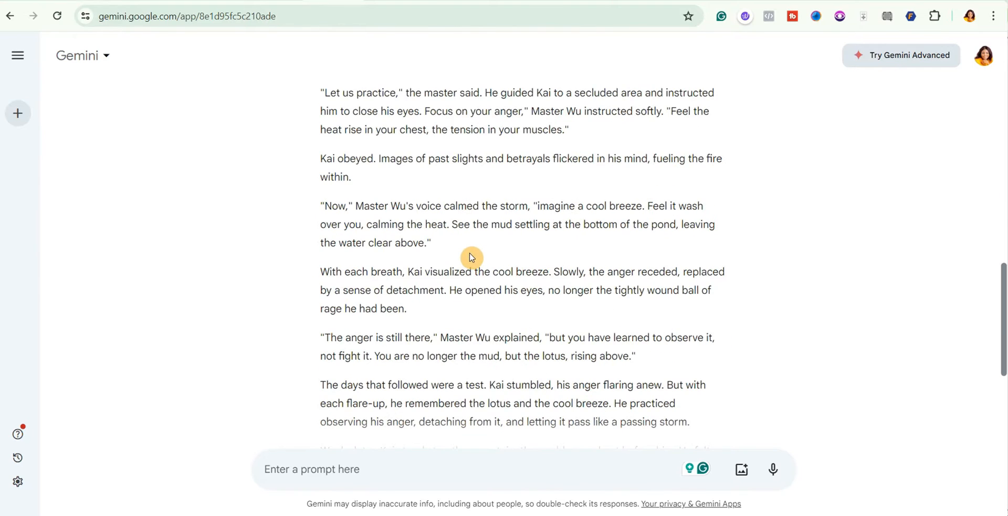
pyautogui.scroll(-1, 471, 259)
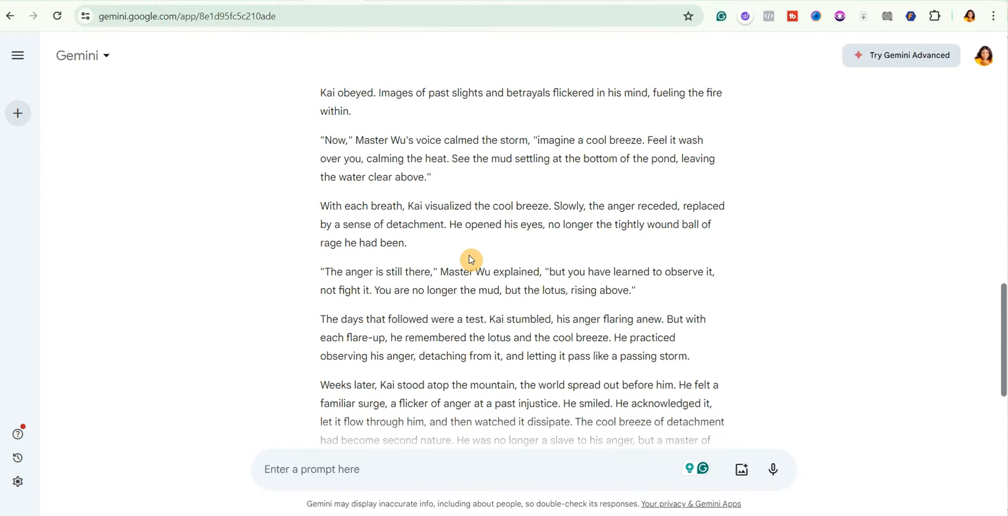
pyautogui.scroll(-3, 470, 259)
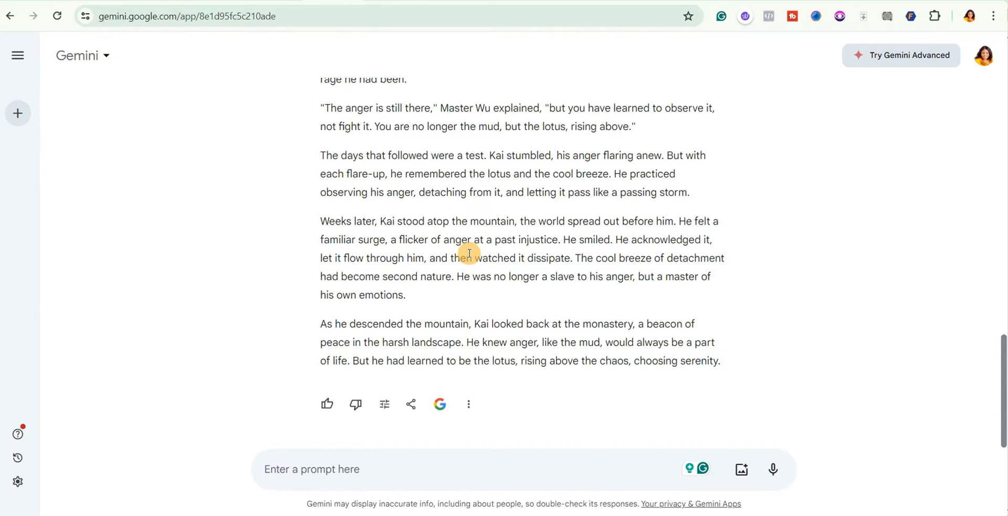
pyautogui.scroll(10, 470, 254)
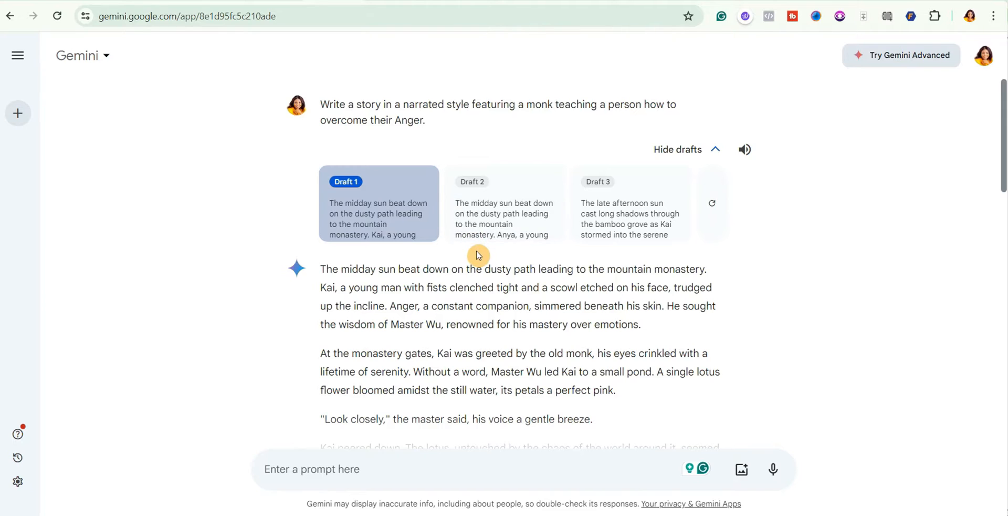
# Step: Submit the follow-up prompt "Give me text prompts for each scene that I can use to generate AI images for the story."
pyautogui.scroll(-10, 476, 255)
pyautogui.click(287, 469)
pyautogui.write('Give me text prompts for each scene that I can use to generate AI images for the story')
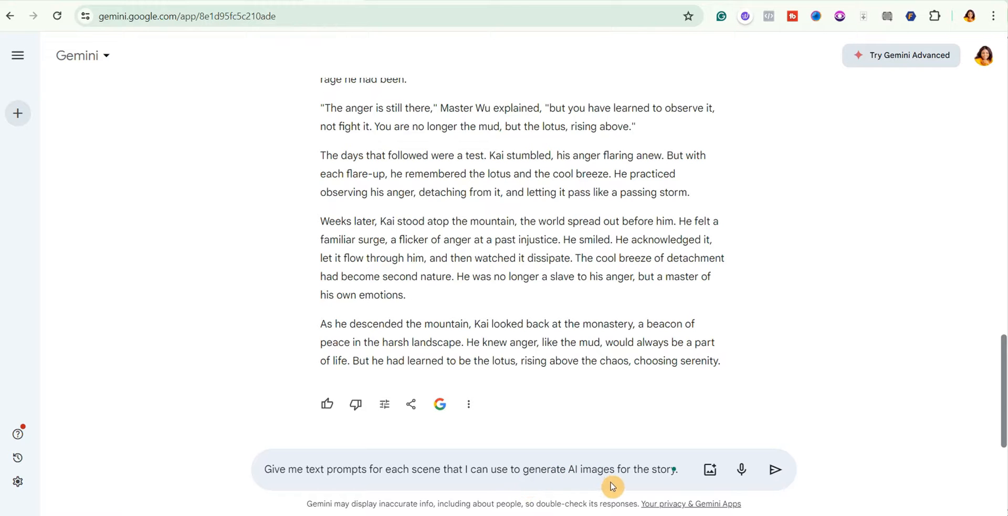
pyautogui.click(776, 469)
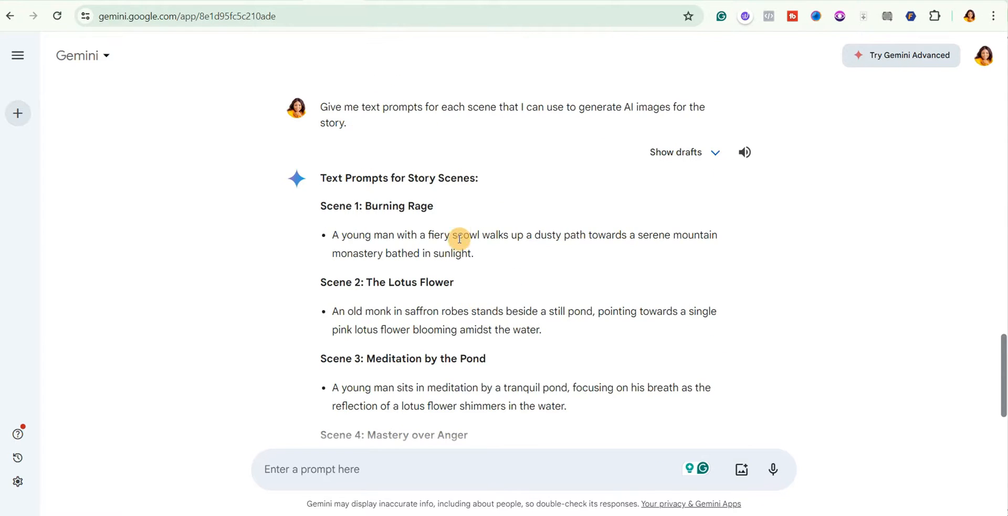
pyautogui.scroll(1, 472, 244)
pyautogui.scroll(-2, 470, 248)
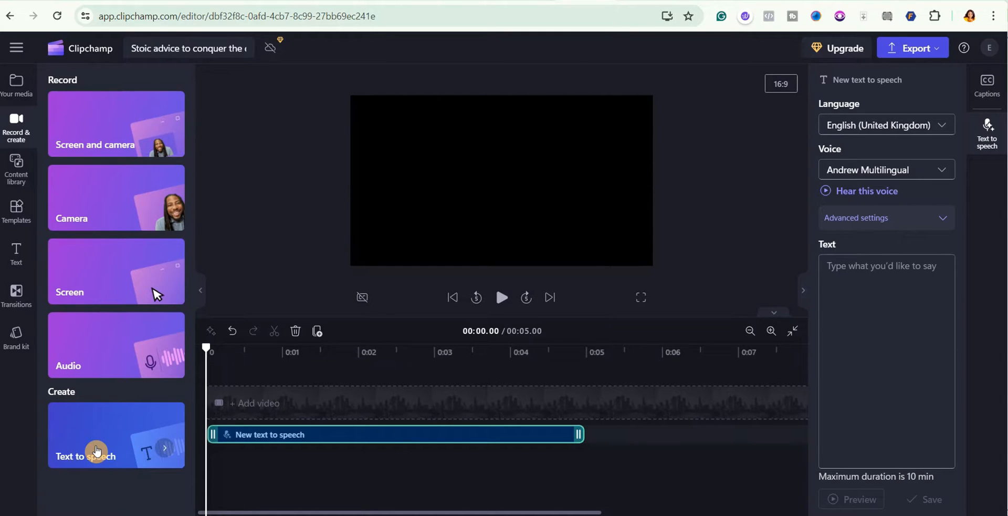
# Step: In Clipchamp, set the language of the new text-to-speech clip to English (United Kingdom)
pyautogui.click(883, 134)
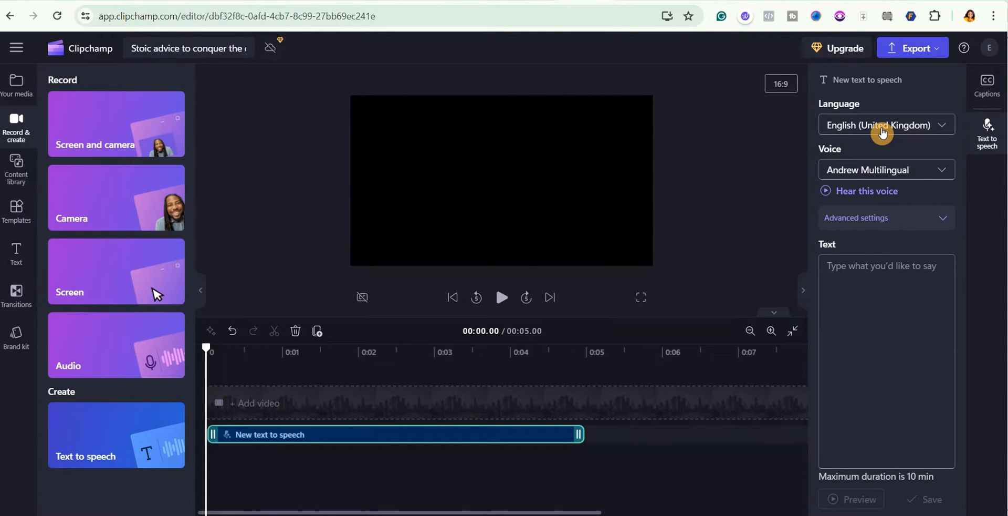
pyautogui.click(939, 129)
pyautogui.scroll(-5, 910, 157)
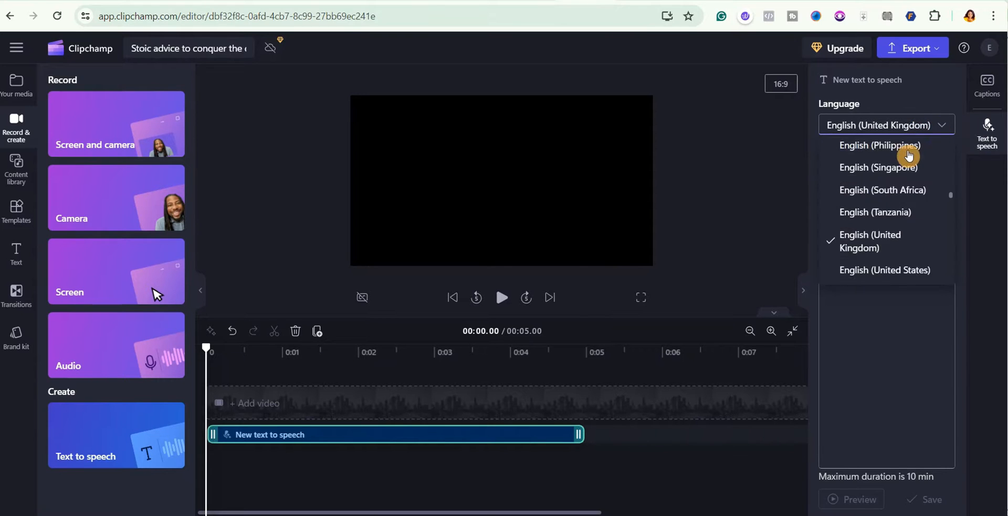
pyautogui.scroll(-5, 911, 160)
pyautogui.scroll(6, 912, 176)
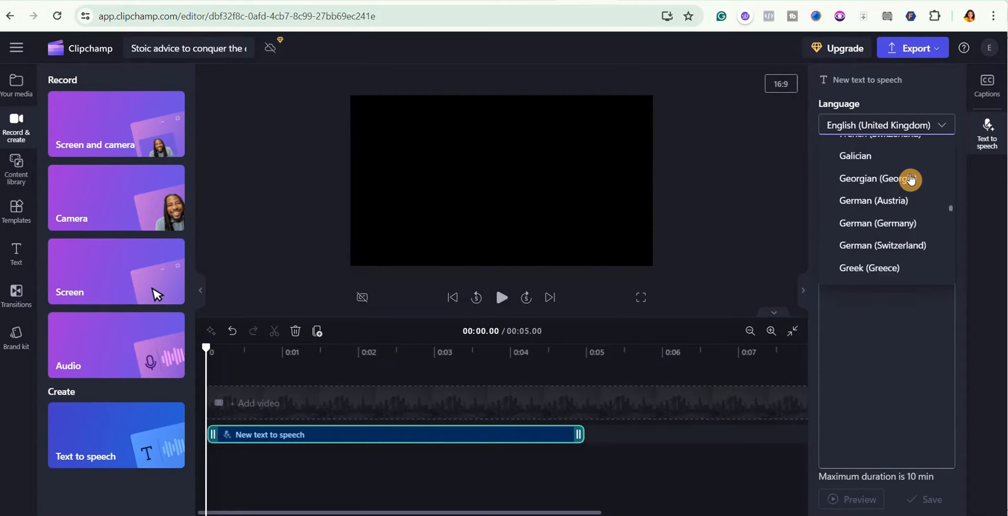
pyautogui.scroll(6, 912, 179)
pyautogui.scroll(-2, 915, 185)
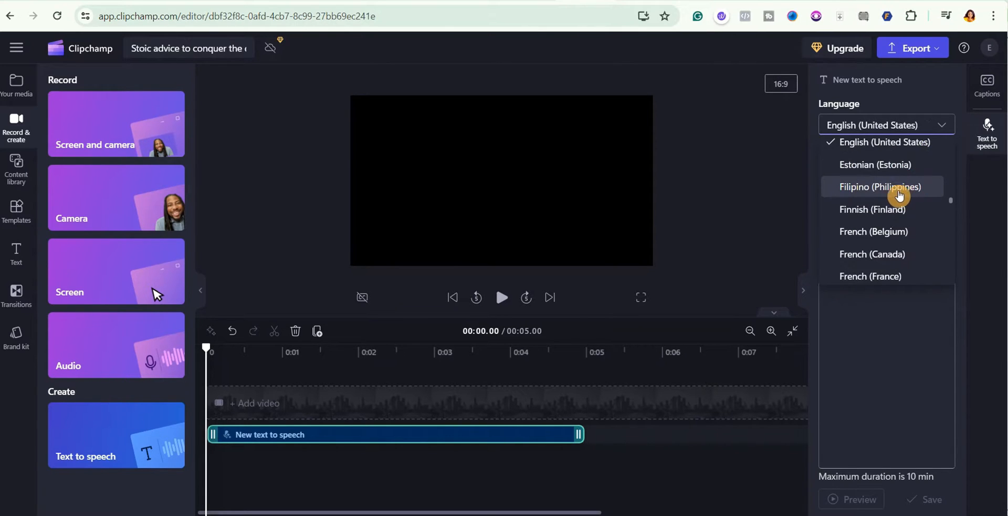
pyautogui.scroll(1, 891, 194)
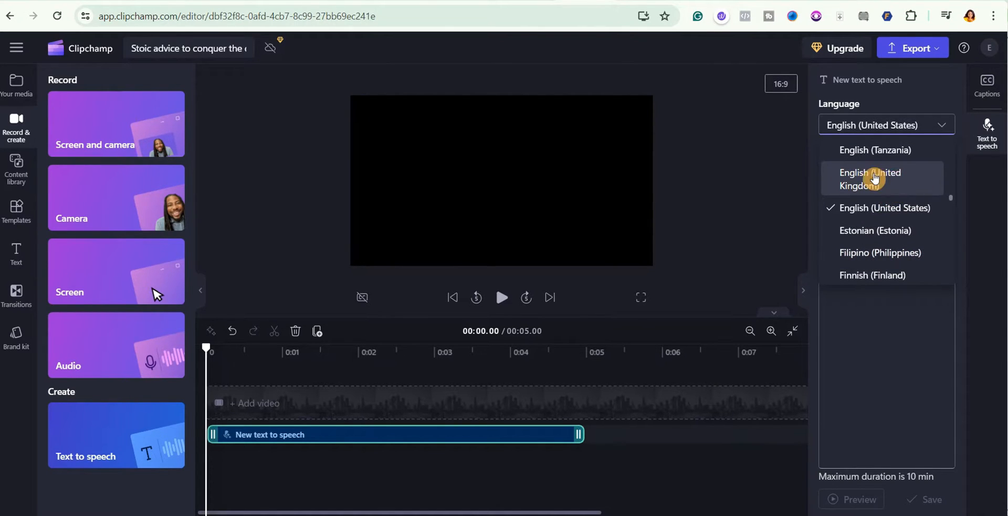
pyautogui.click(886, 181)
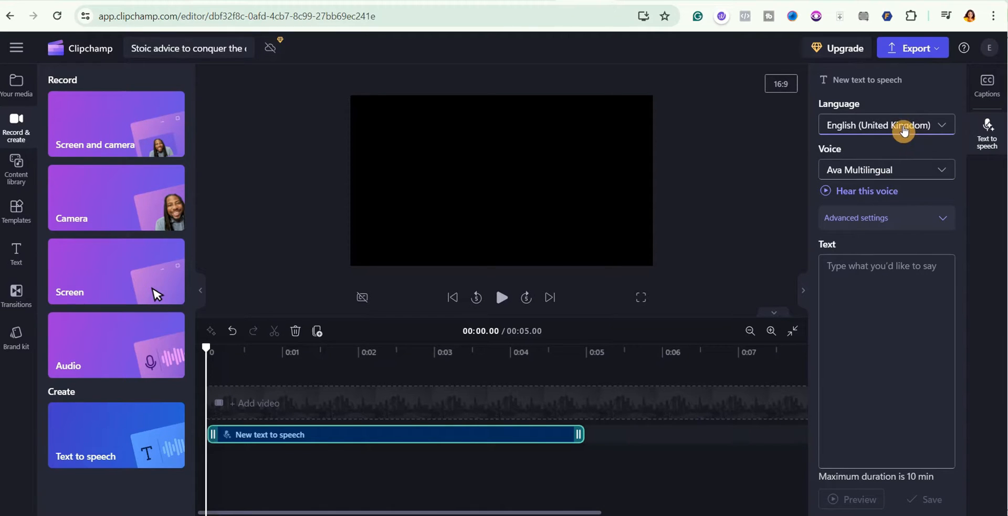
# Step: Choose Sonia as the voice for the text-to-speech clip
pyautogui.click(944, 169)
pyautogui.scroll(-6, 940, 214)
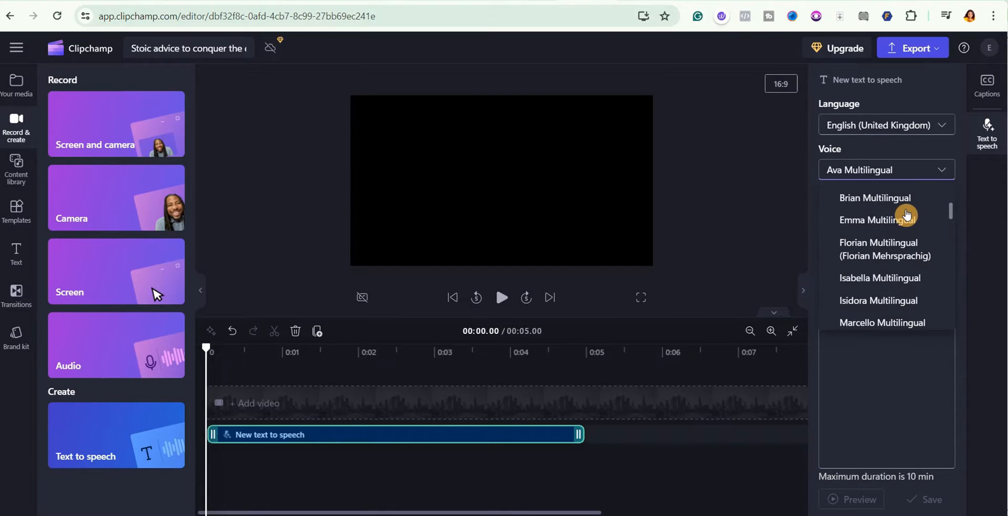
pyautogui.scroll(-10, 908, 215)
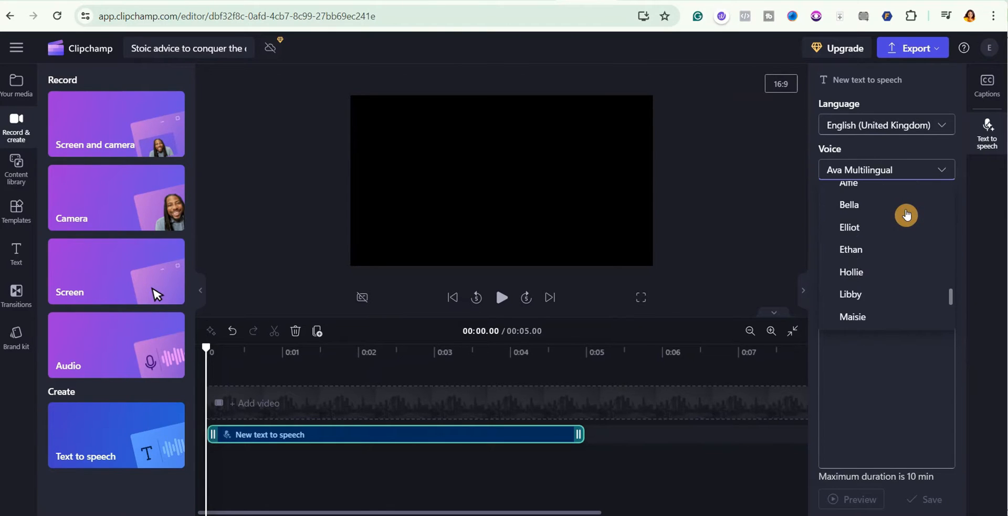
pyautogui.click(880, 297)
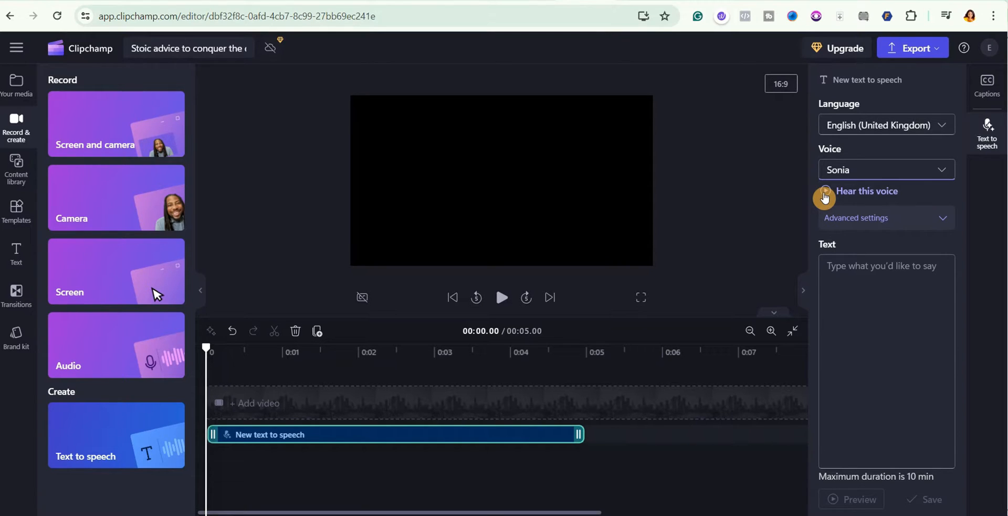
# Step: Set the voice's advanced options to Neutral emotion, Default vocal pitch and a pace of 1x
pyautogui.click(943, 222)
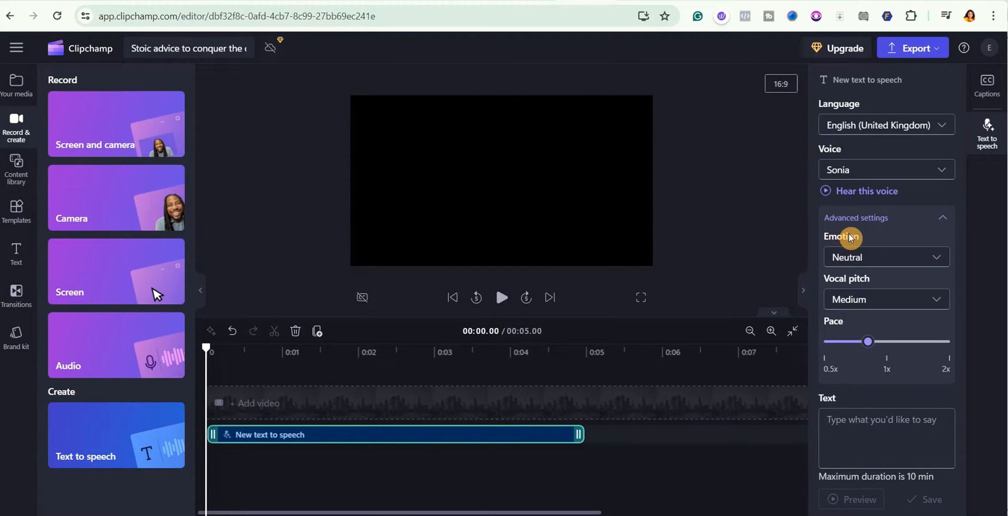
pyautogui.click(937, 257)
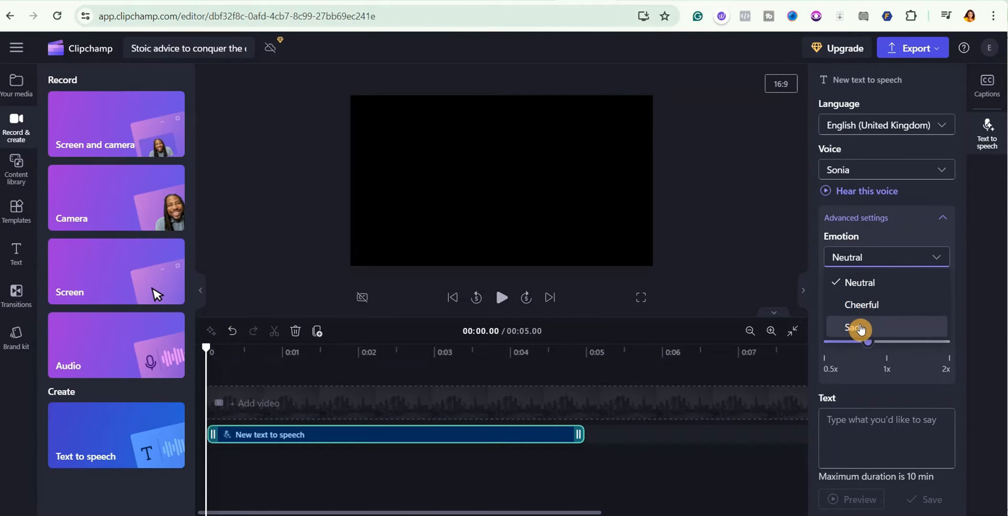
pyautogui.click(905, 293)
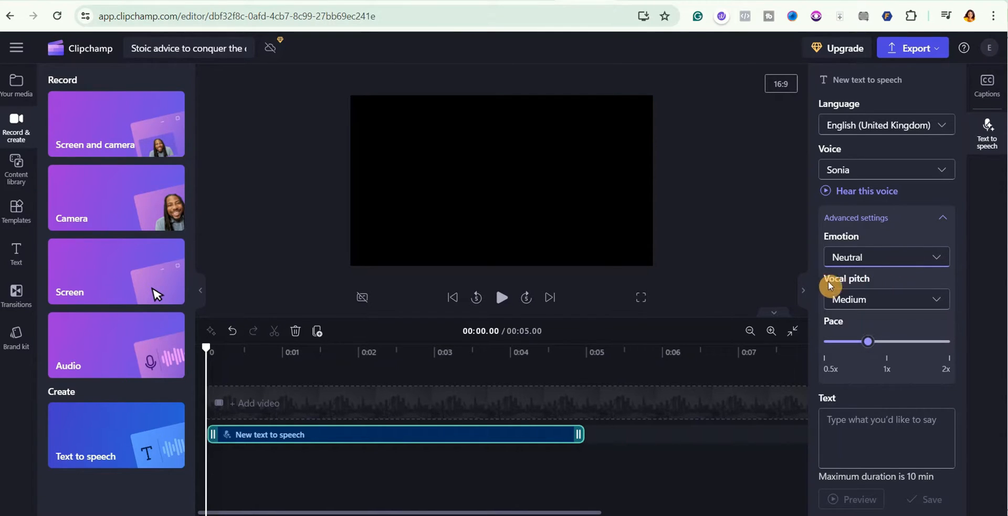
pyautogui.click(938, 301)
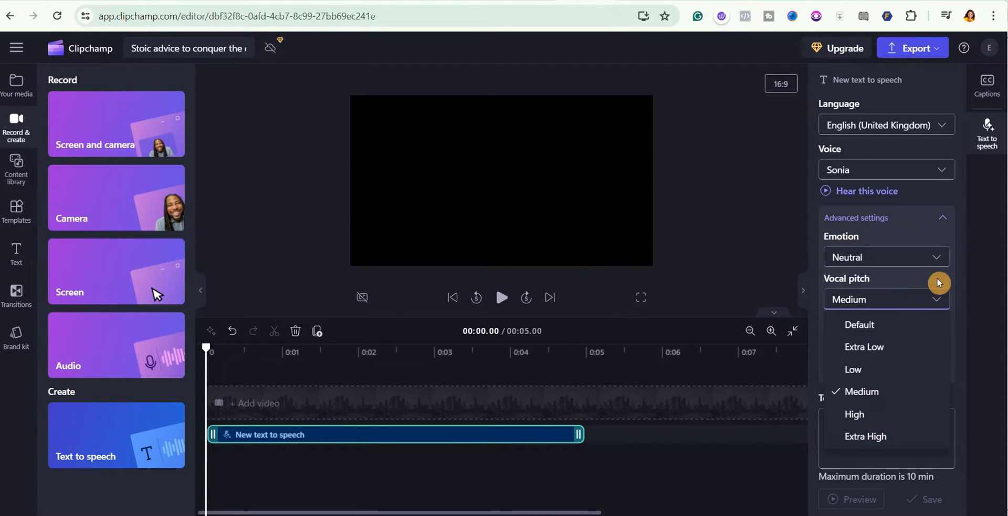
pyautogui.click(881, 328)
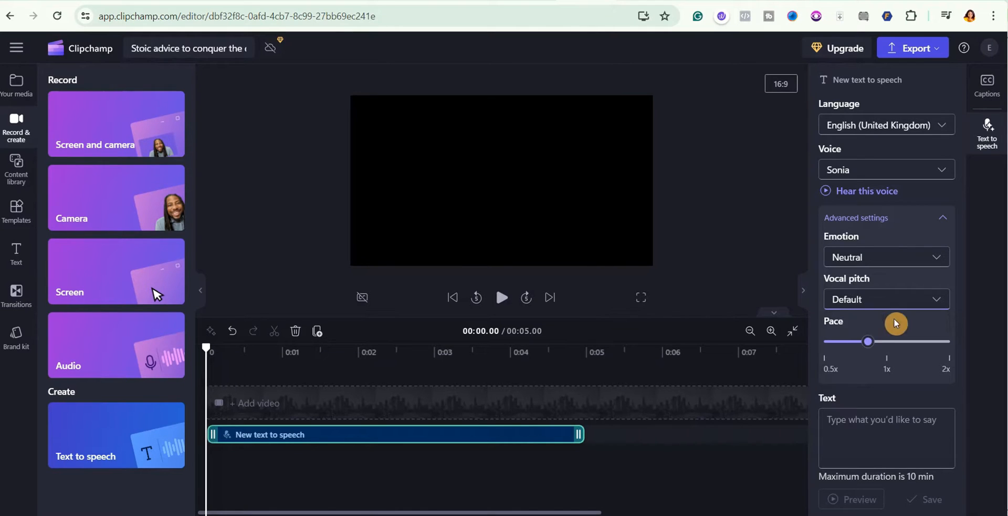
pyautogui.moveTo(887, 342)
pyautogui.mouseDown()
pyautogui.moveTo(875, 344)
pyautogui.moveTo(902, 345)
pyautogui.moveTo(893, 352)
pyautogui.mouseUp()
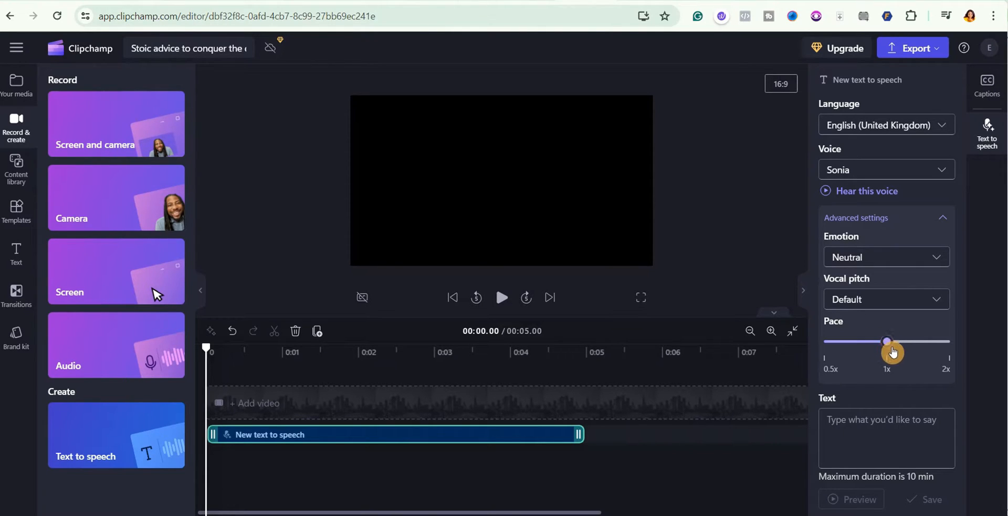
pyautogui.click(944, 220)
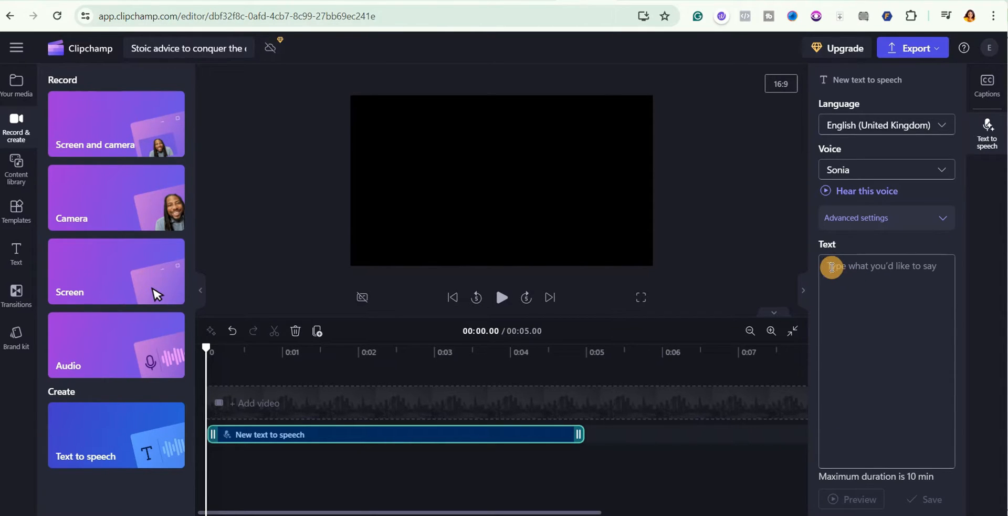
# Step: Copy the full monk story from Gemini and paste it as the text-to-speech script in Clipchamp
pyautogui.moveTo(321, 200); pyautogui.dragTo(720, 356)
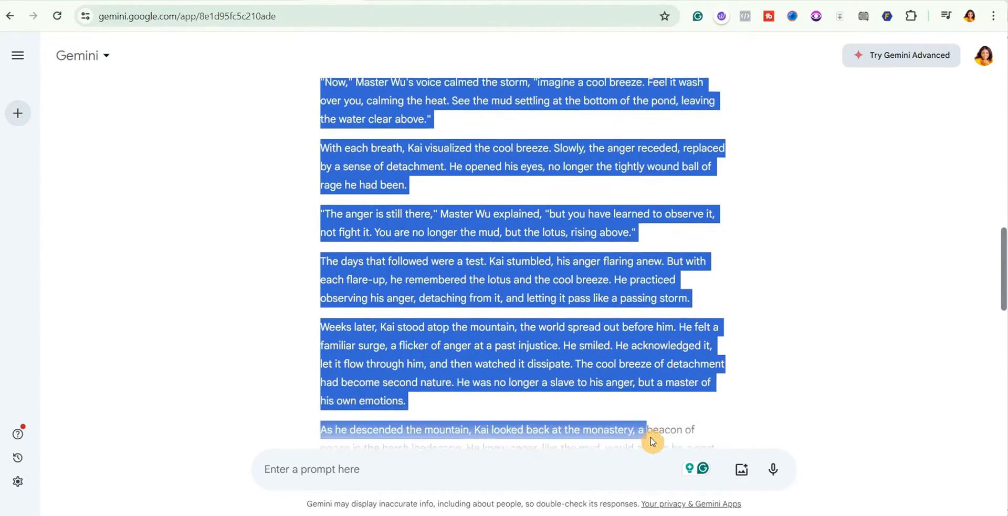
pyautogui.click(577, 2)
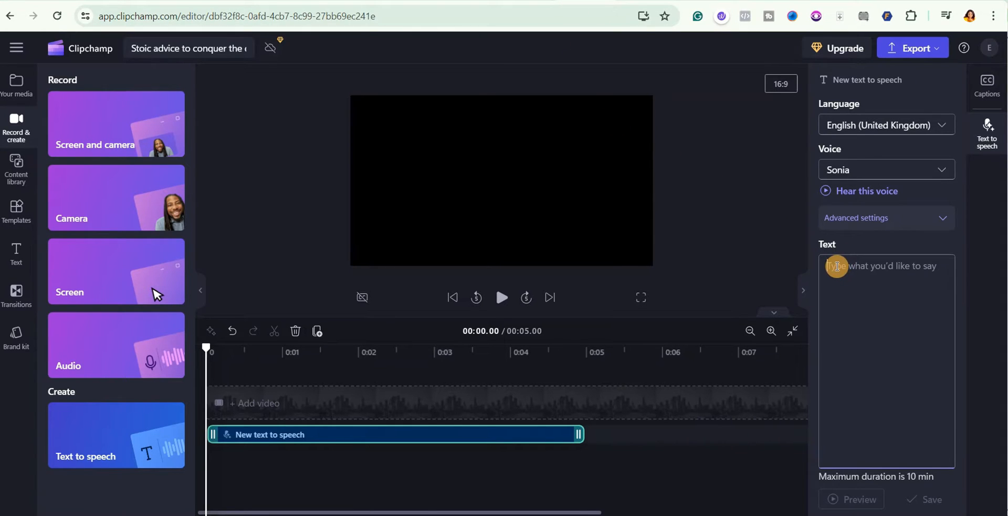
pyautogui.click(837, 266)
pyautogui.hotkey('ctrl', 'v')
pyautogui.scroll(10, 891, 314)
pyautogui.scroll(-10, 891, 314)
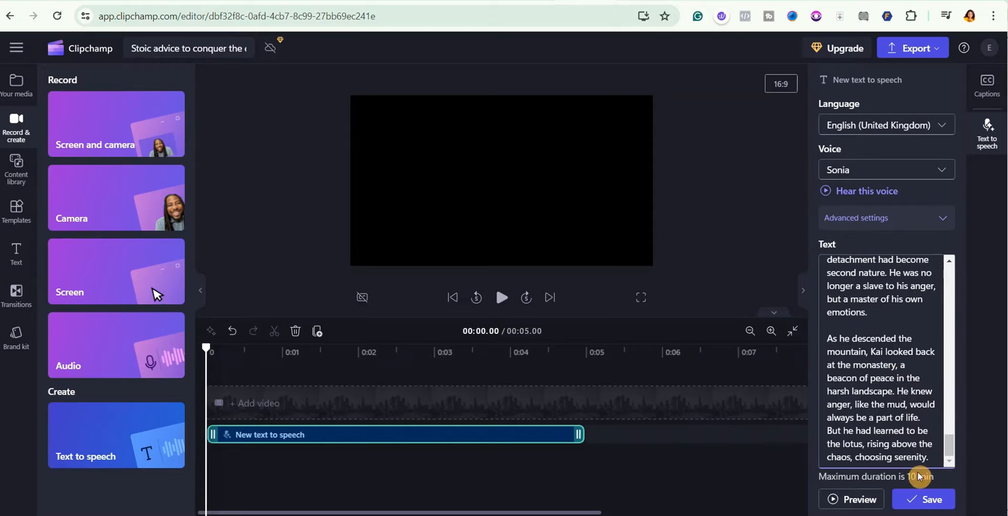
# Step: Save the text-to-speech narration to the timeline and export the project at 1080p
pyautogui.click(920, 503)
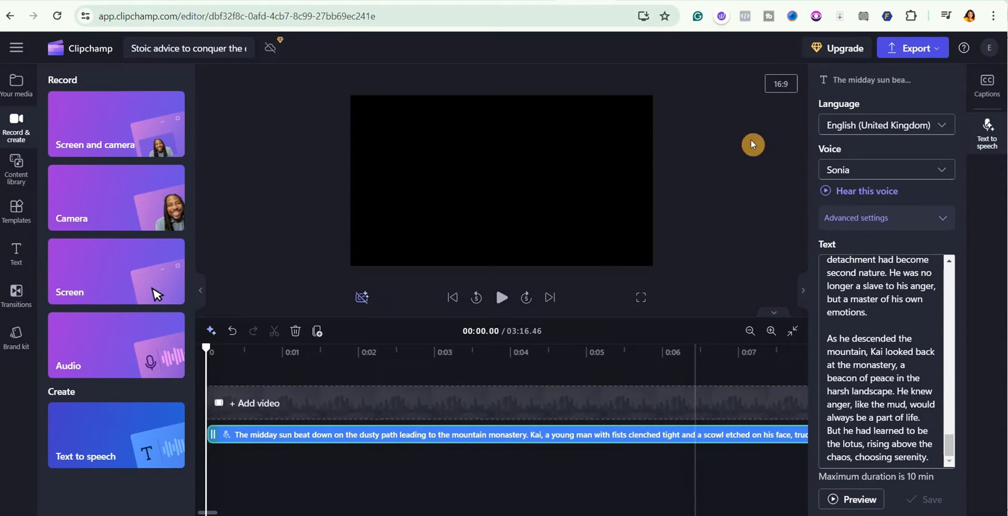
pyautogui.click(922, 51)
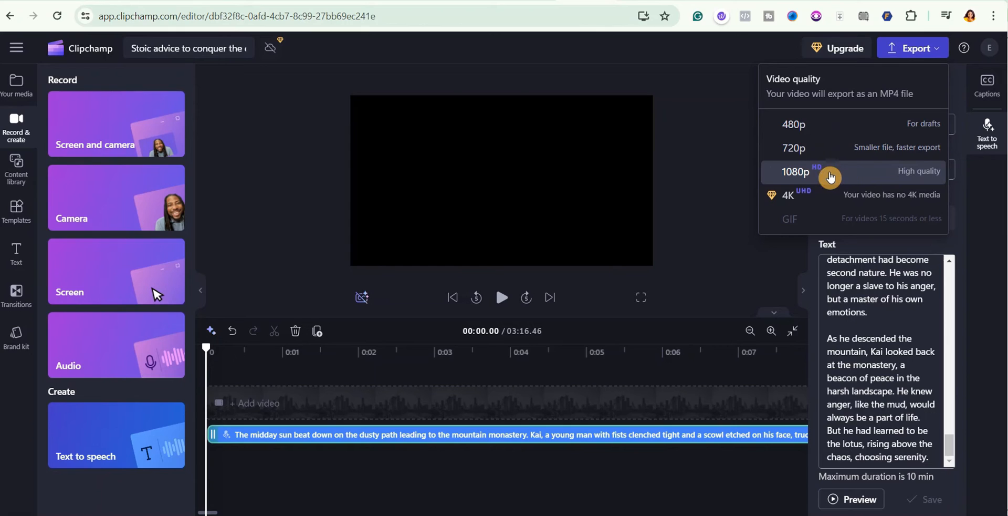
pyautogui.click(830, 173)
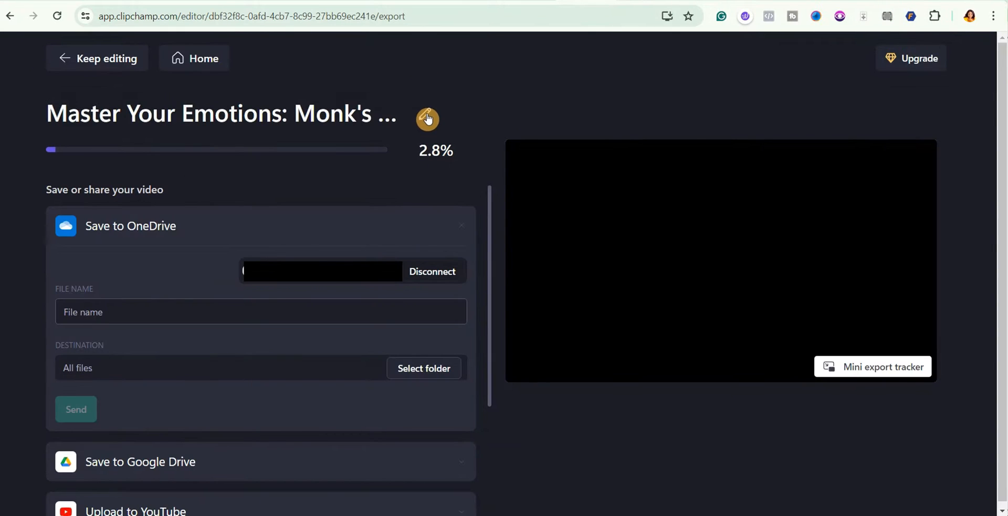
# Step: Name the exported voiceover "Master Your Emotions: Monk's Guide to Defeating Anger"
pyautogui.click(67, 310)
pyautogui.write("Master Your Emotions: Monk's Guide to Defeating Anger")
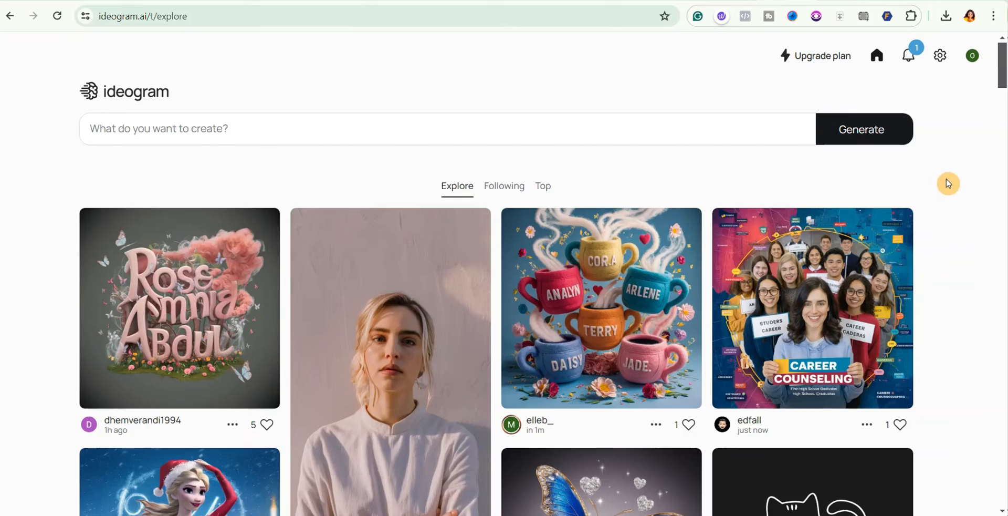
# Step: Switch to Ideogram and browse the community images in the Explore gallery for examples of what it can generate
pyautogui.scroll(-15, 954, 180)
pyautogui.scroll(-10, 954, 184)
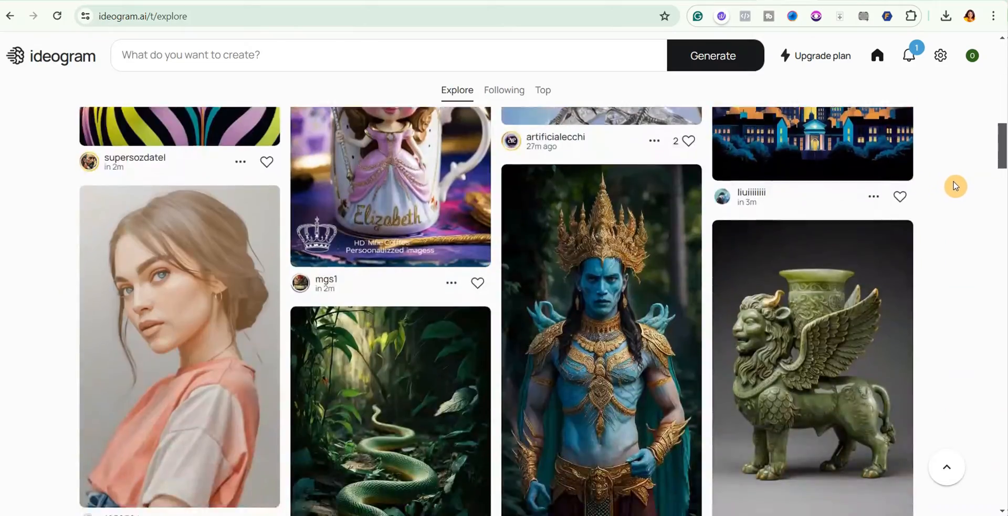
pyautogui.scroll(15, 955, 174)
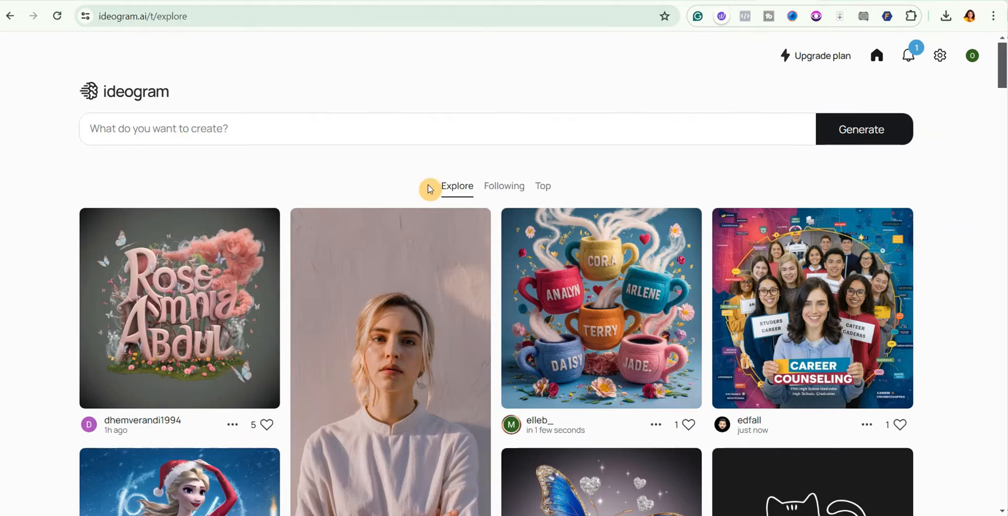
pyautogui.scroll(-5, 476, 239)
pyautogui.scroll(-8, 478, 240)
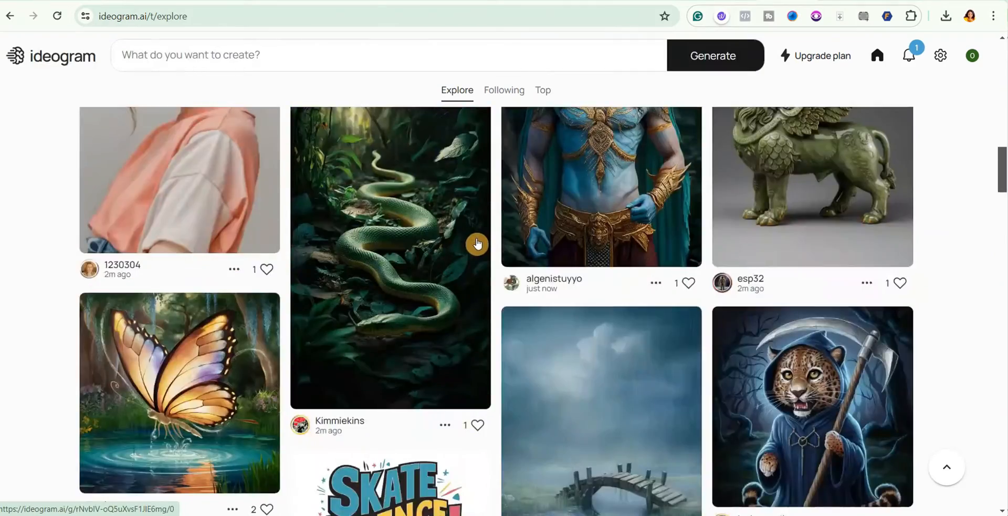
pyautogui.scroll(5, 481, 238)
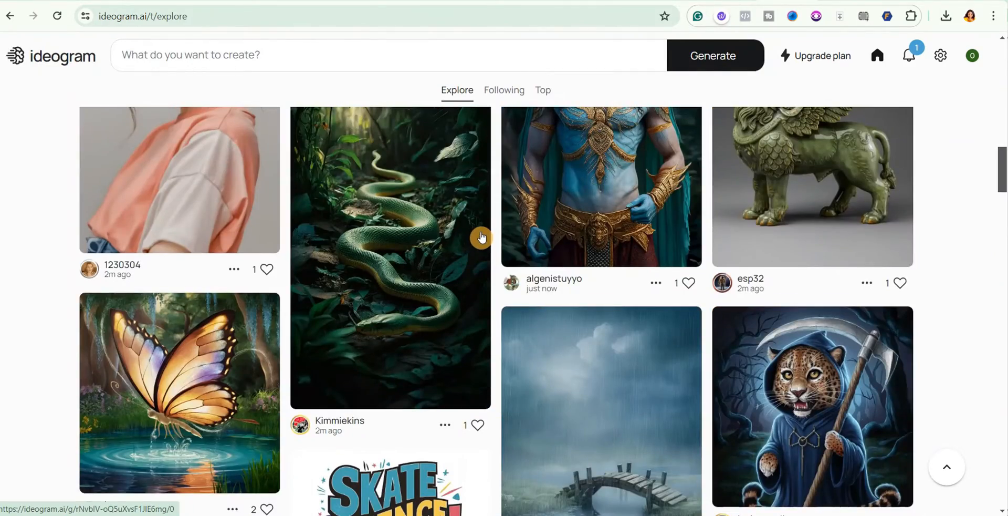
pyautogui.scroll(-8, 482, 237)
pyautogui.scroll(10, 462, 215)
pyautogui.scroll(-10, 462, 221)
pyautogui.scroll(-4, 456, 234)
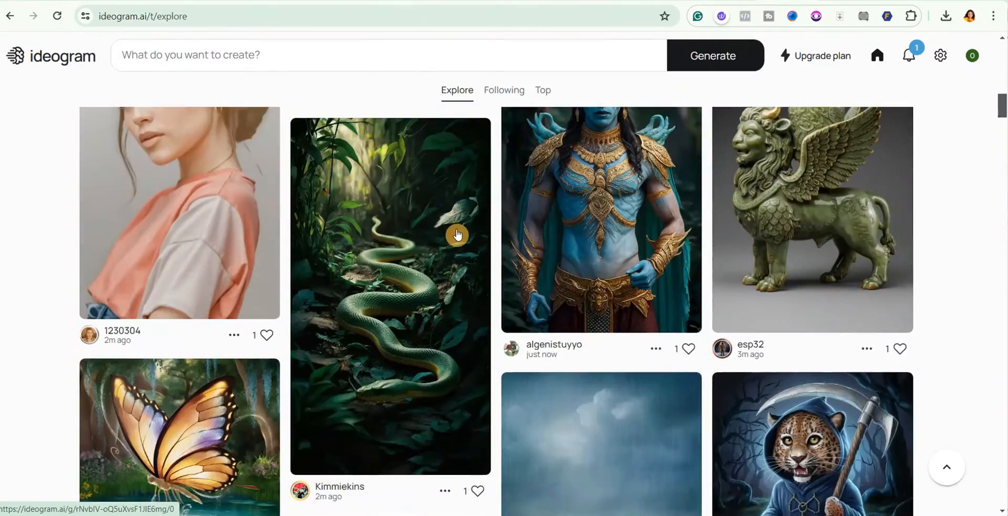
pyautogui.scroll(10, 261, 161)
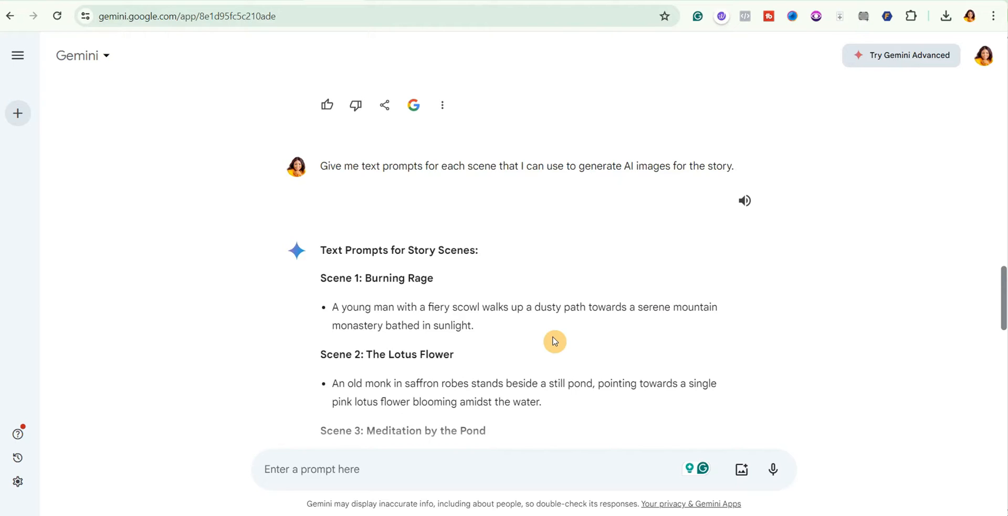
# Step: Switch to Gemini and review the monk story above the scene image prompts
pyautogui.scroll(2, 480, 294)
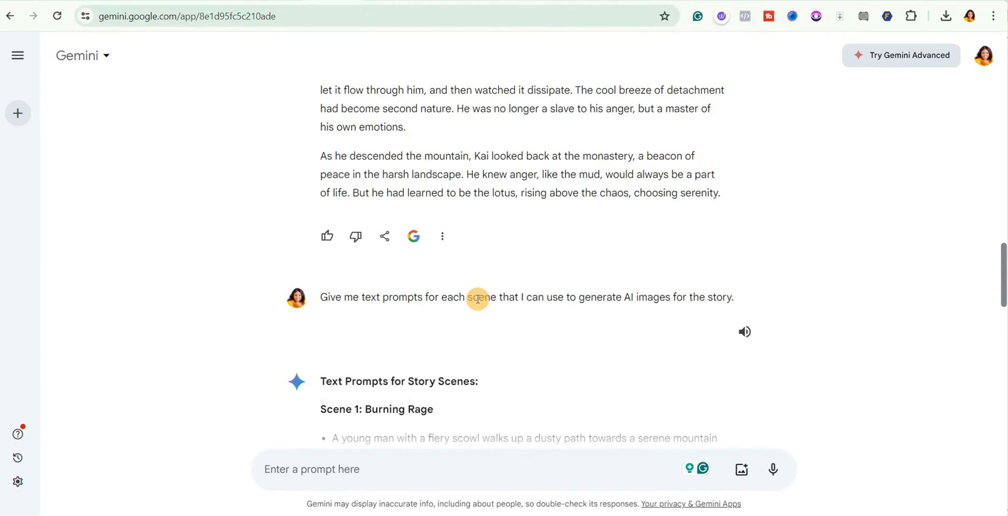
pyautogui.scroll(-2, 485, 300)
pyautogui.scroll(10, 485, 301)
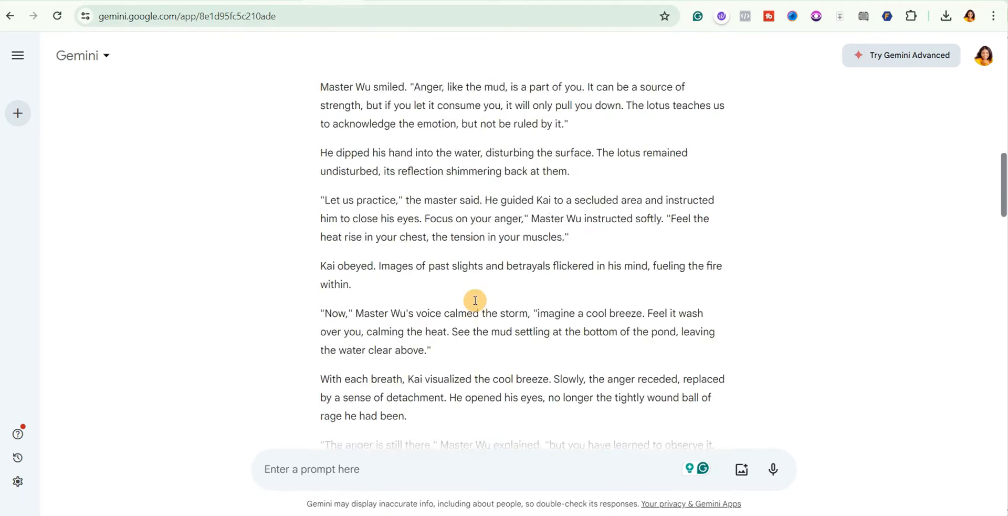
pyautogui.scroll(3, 472, 298)
pyautogui.scroll(-10, 473, 295)
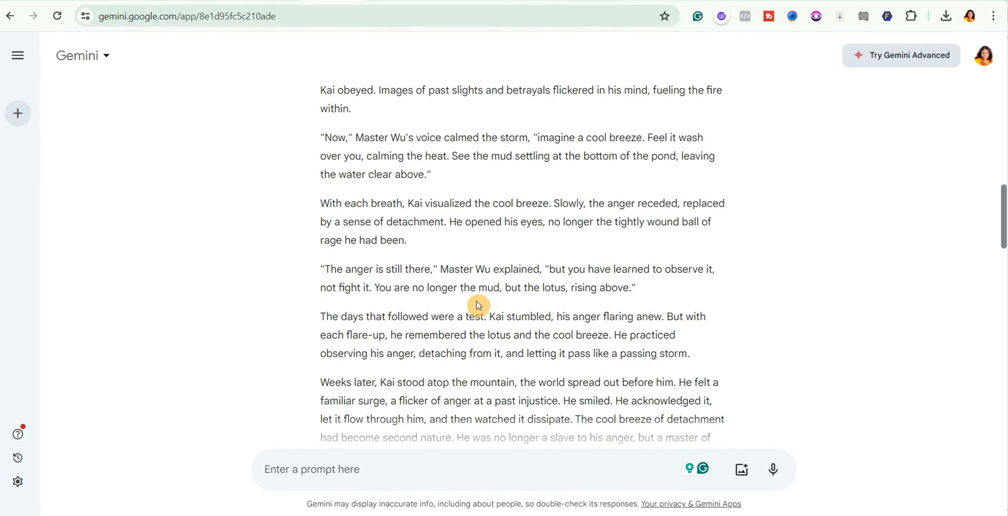
pyautogui.scroll(10, 478, 301)
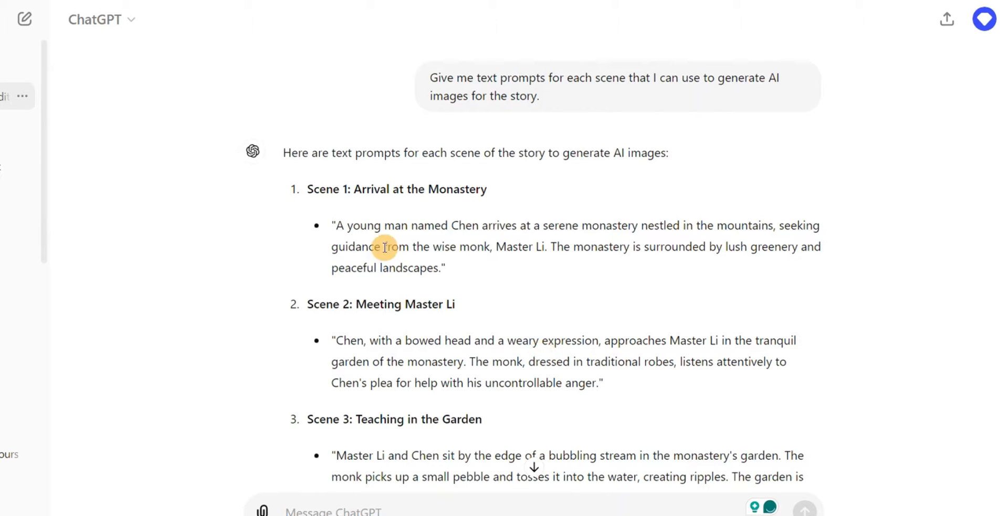
# Step: Copy the "Scene 1: Arrival at the Monastery" prompt from ChatGPT and paste it as the image prompt in Ideogram
pyautogui.moveTo(350, 228); pyautogui.dragTo(441, 269)
pyautogui.hotkey('ctrl', 'c')
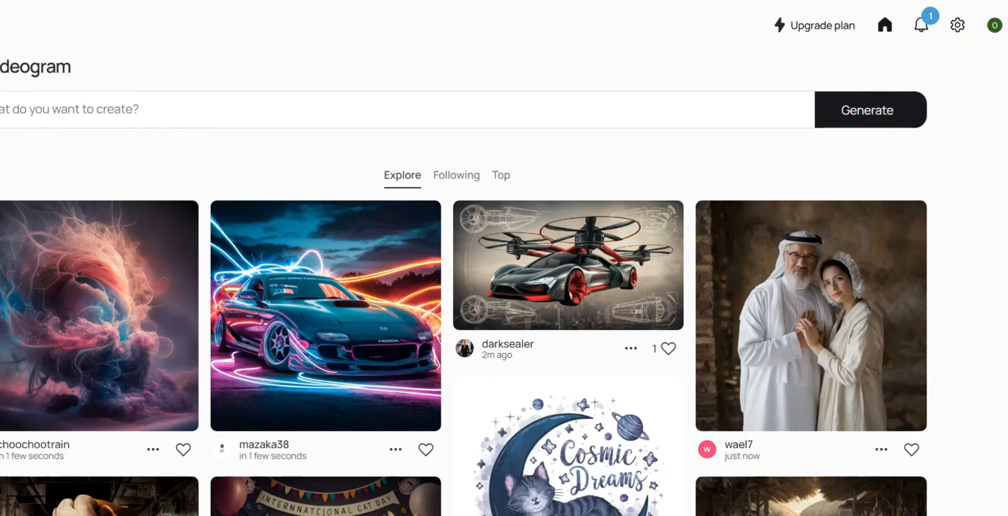
pyautogui.click(105, 127)
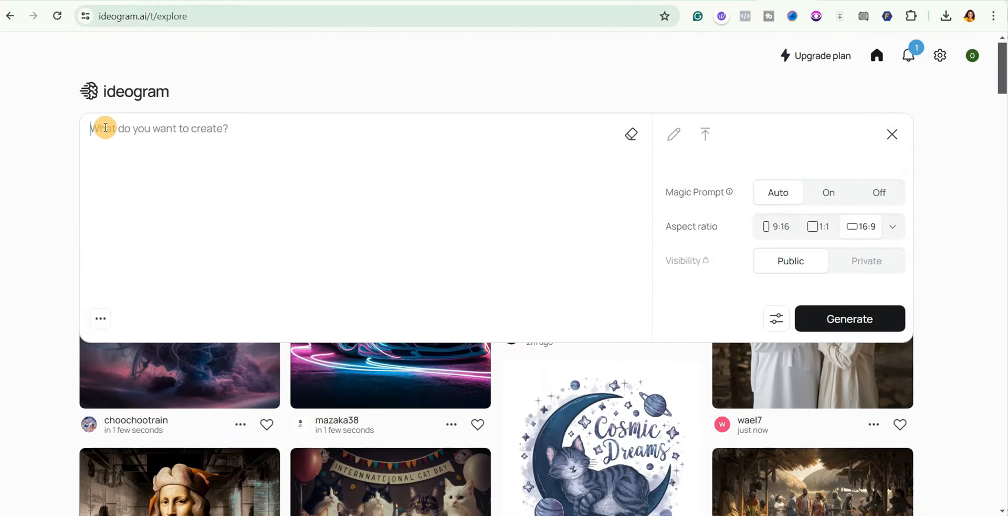
pyautogui.hotkey('ctrl', 'v')
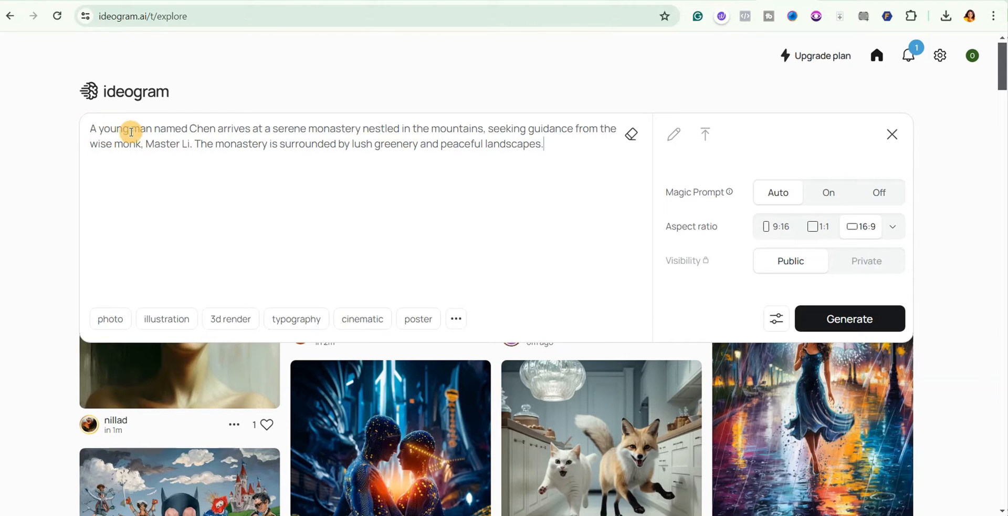
# Step: Replace "man" with "boy" in the image prompt so that it starts with "A young boy named Chen"
pyautogui.click(151, 128)
pyautogui.press('BackSpace')
pyautogui.press('BackSpace')
pyautogui.press('BackSpace')
pyautogui.press('BackSpace')
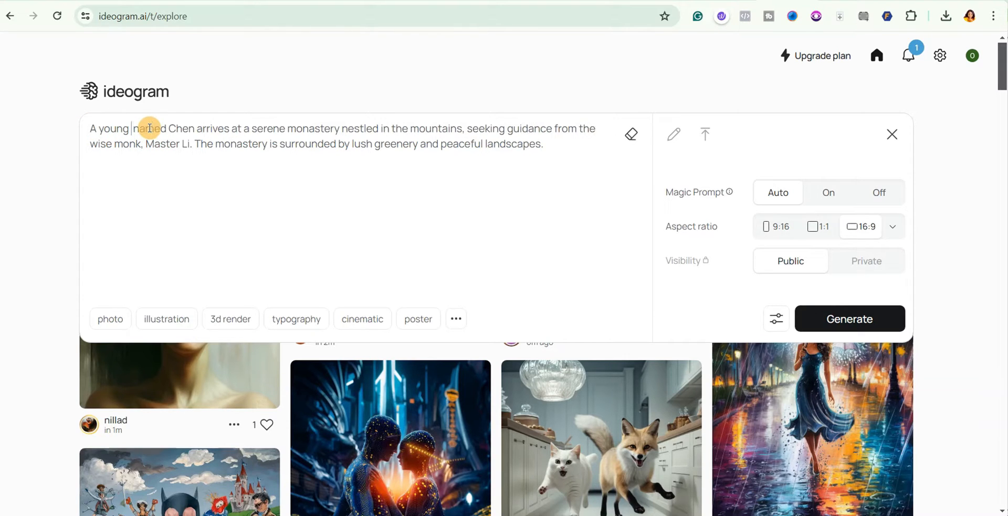
pyautogui.write('boy')
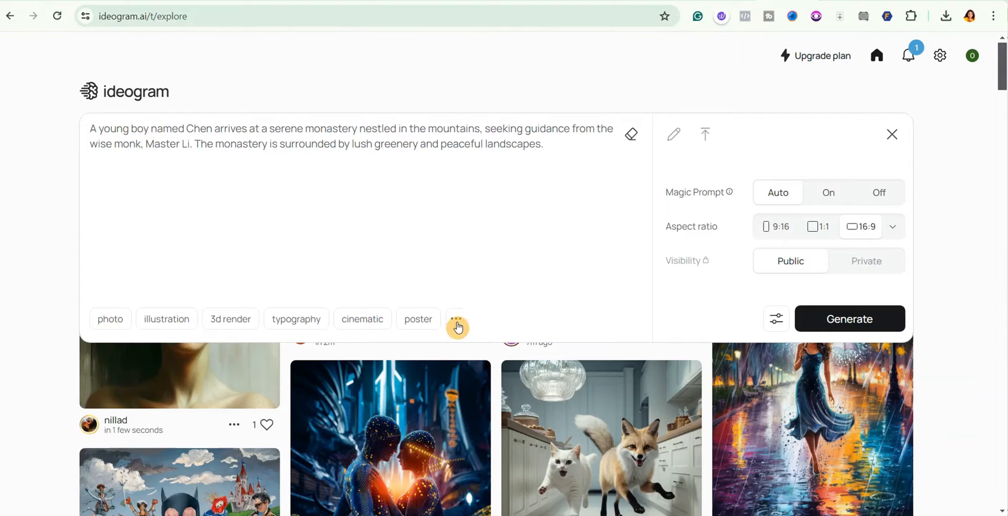
# Step: Choose the illustration style and a 16:9 aspect ratio for the Scene 1 image
pyautogui.click(456, 319)
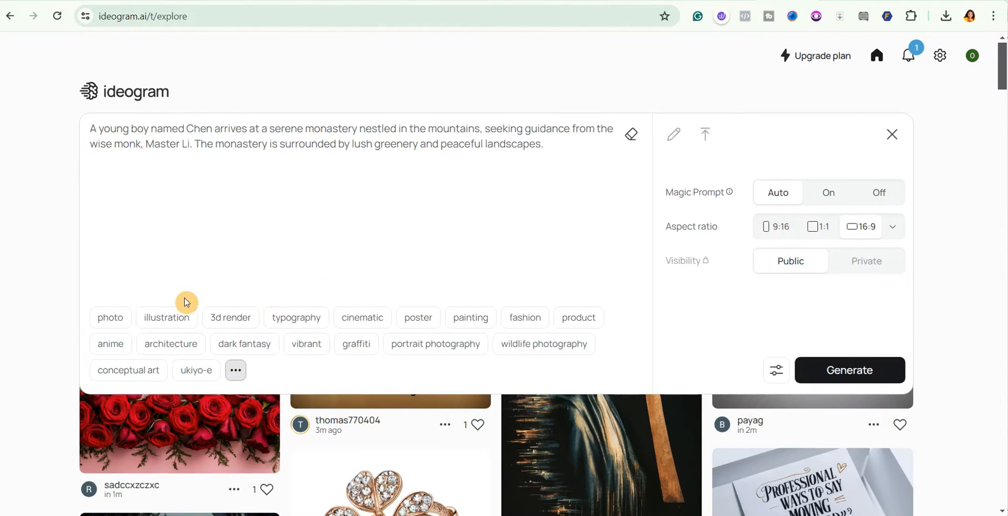
pyautogui.click(179, 321)
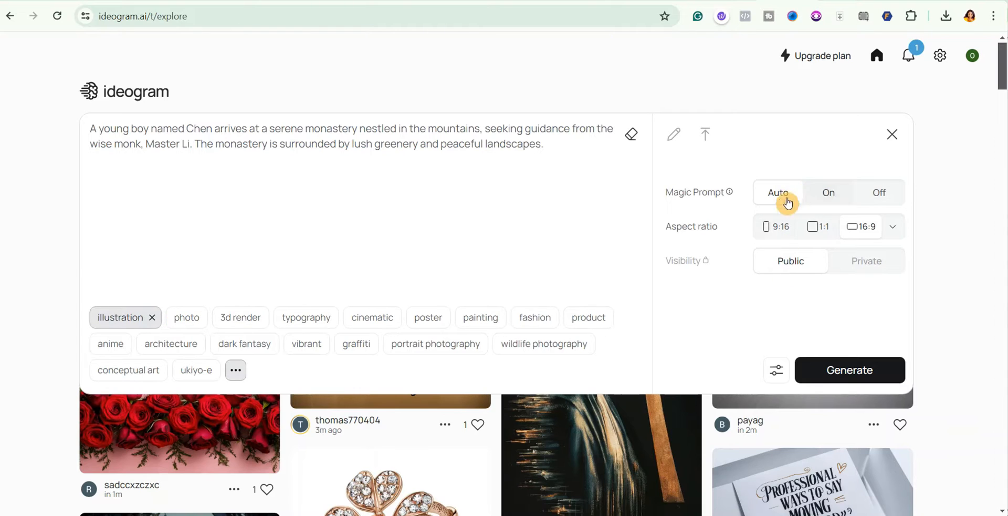
pyautogui.click(898, 230)
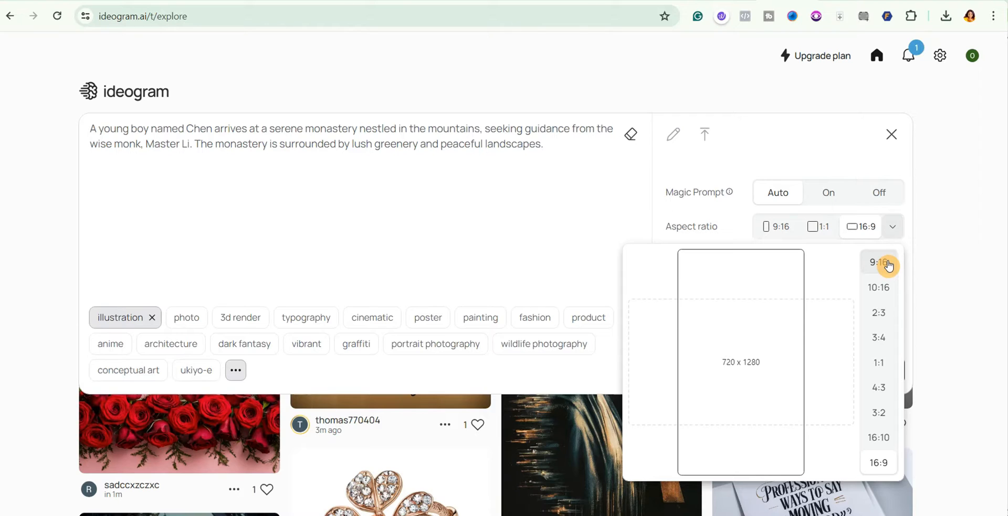
pyautogui.click(861, 231)
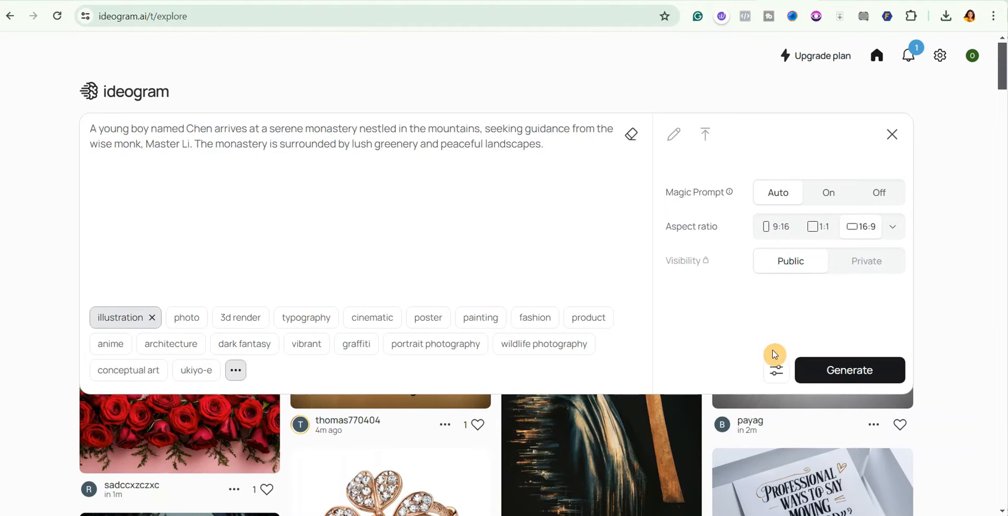
# Step: Select model 1.0 (latest) in the advanced settings and generate the Scene 1 images
pyautogui.click(776, 370)
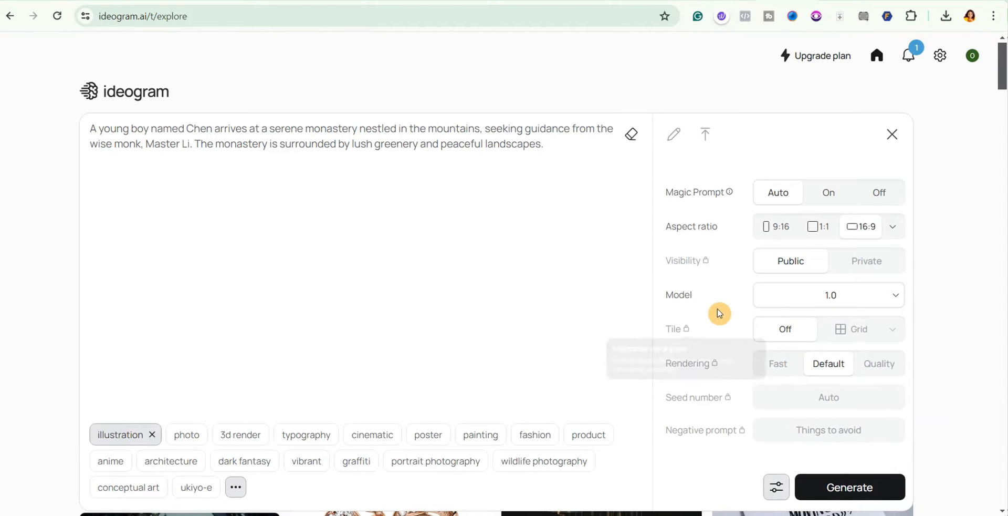
pyautogui.click(896, 301)
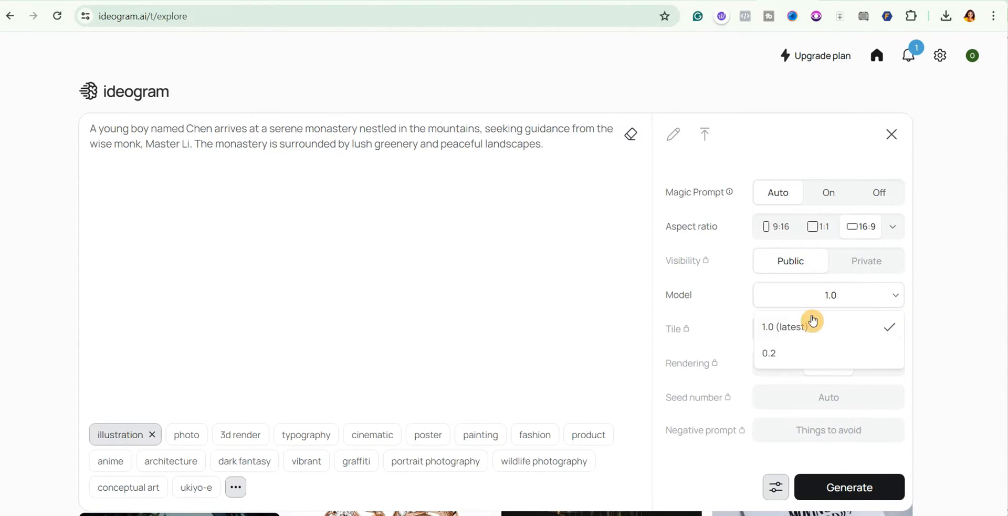
pyautogui.click(854, 331)
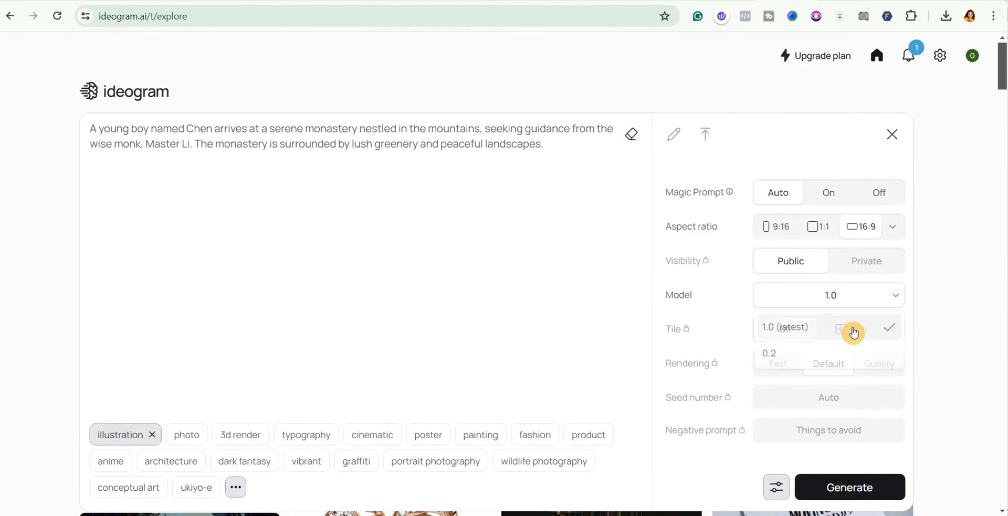
pyautogui.click(779, 488)
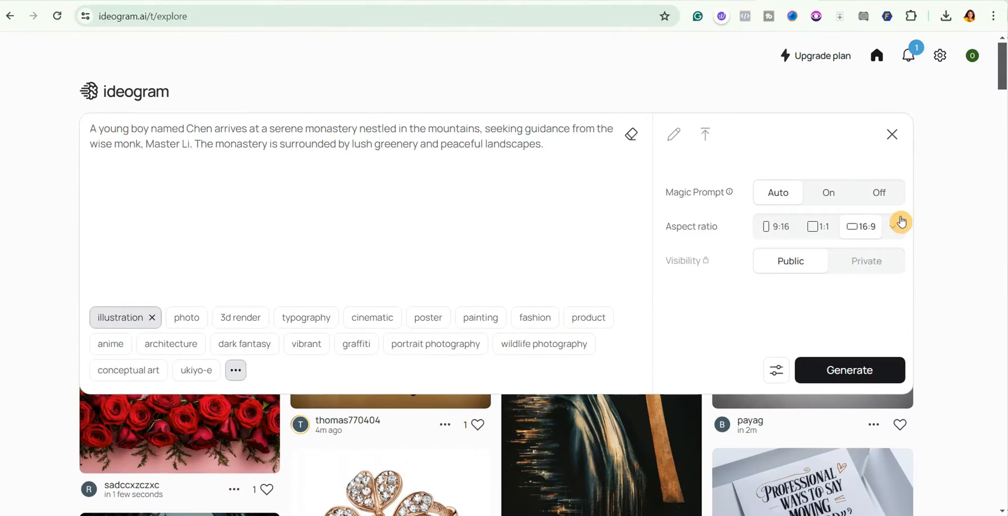
pyautogui.click(850, 371)
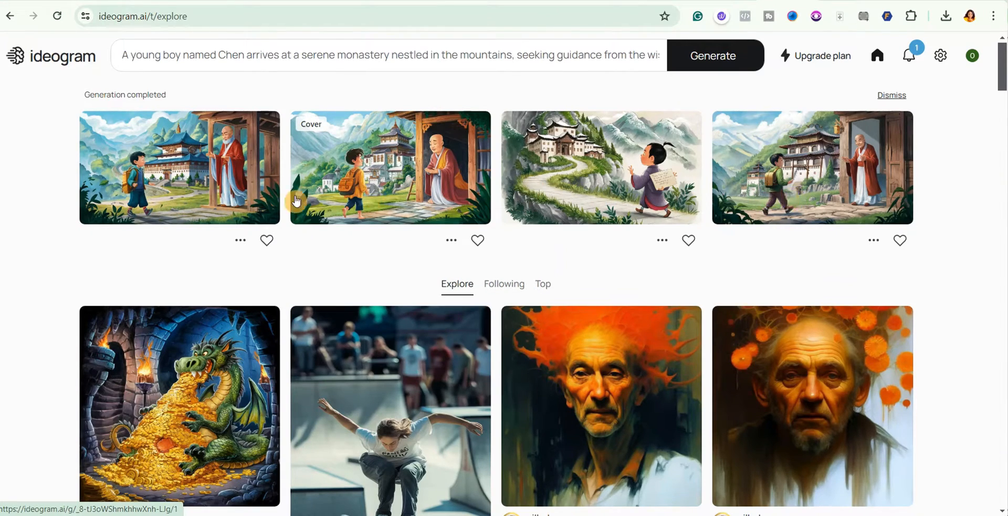
# Step: View the generated Scene 1 images at full size and compare the variants
pyautogui.click(252, 195)
pyautogui.click(837, 181)
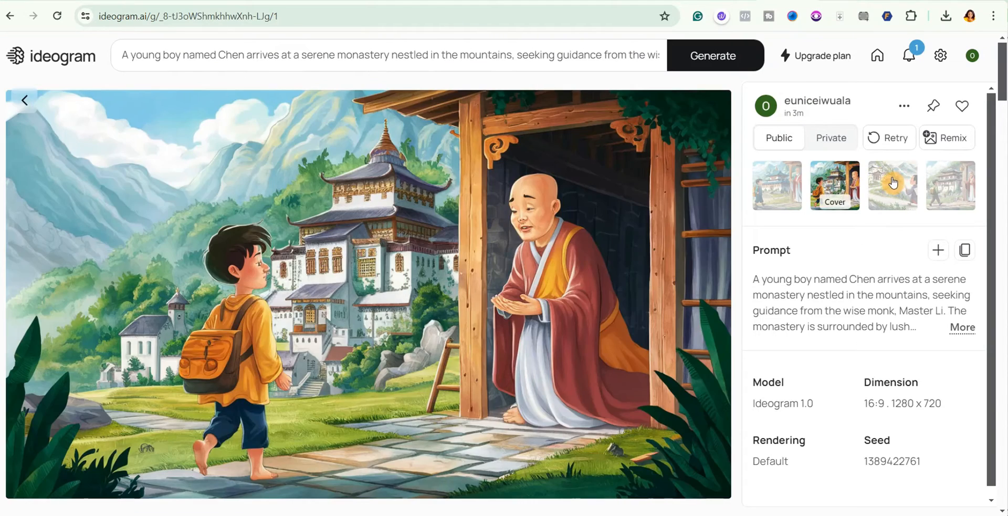
pyautogui.click(896, 183)
pyautogui.click(780, 182)
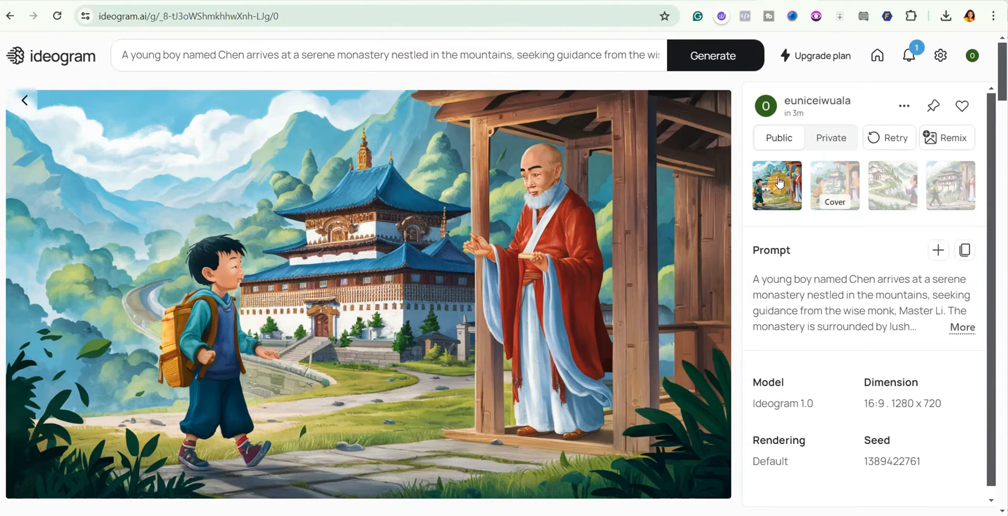
pyautogui.click(874, 184)
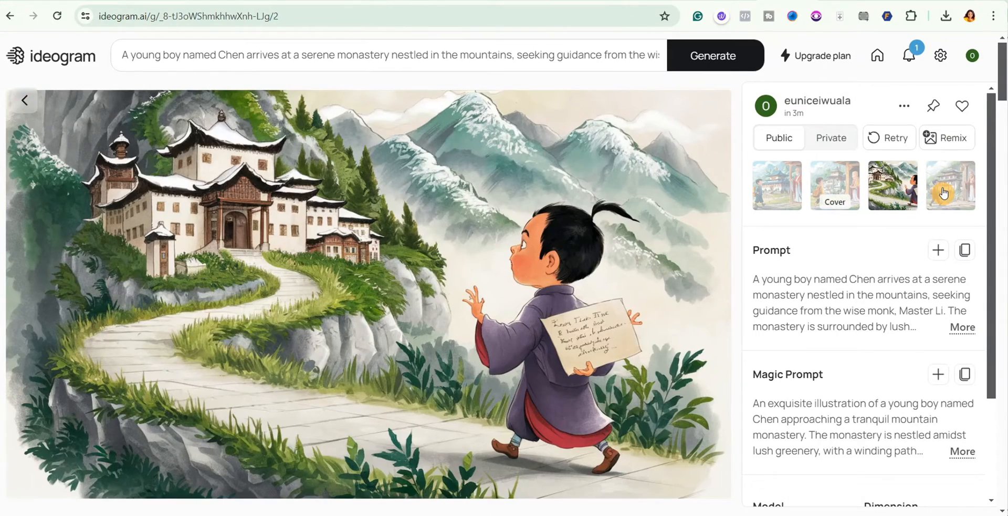
pyautogui.click(942, 190)
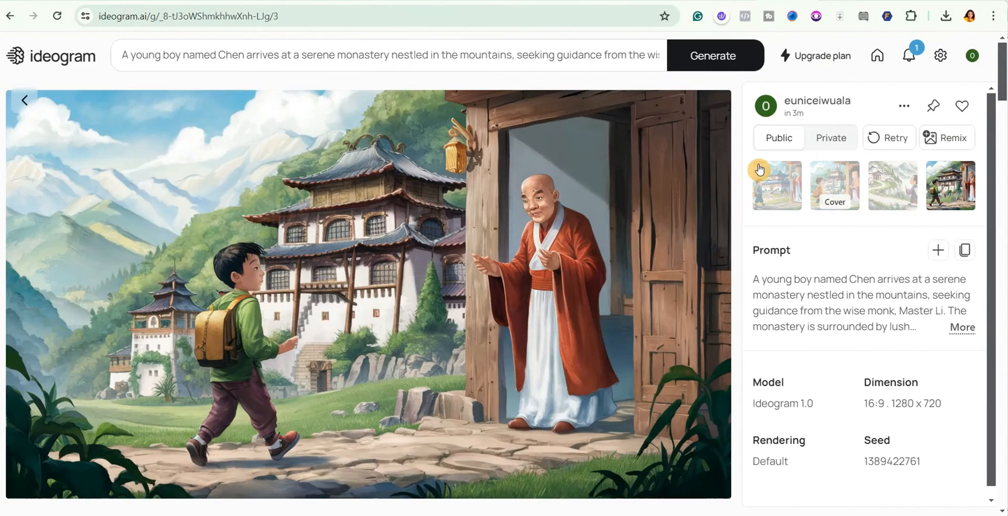
# Step: Download the first Scene 1 variant, showing the bearded monk in a red robe greeting the boy
pyautogui.click(764, 188)
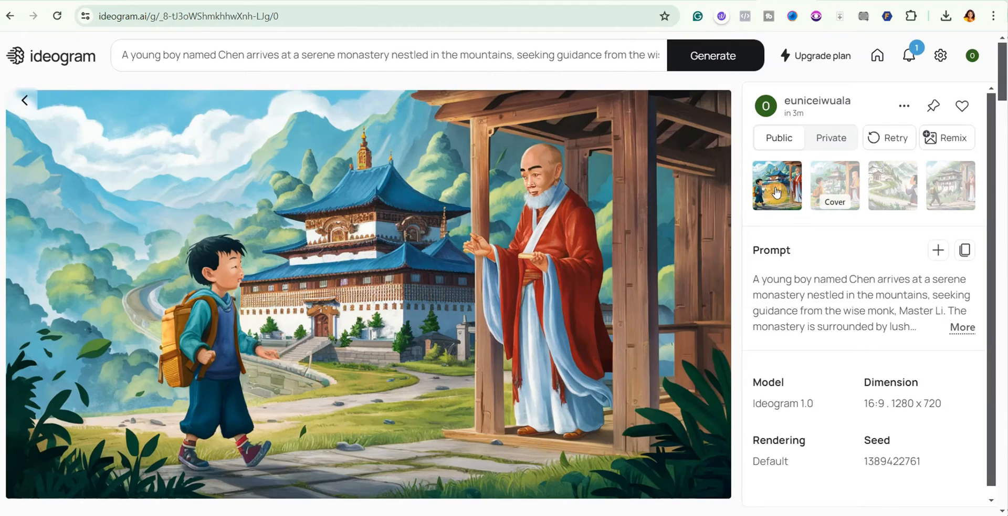
pyautogui.click(904, 106)
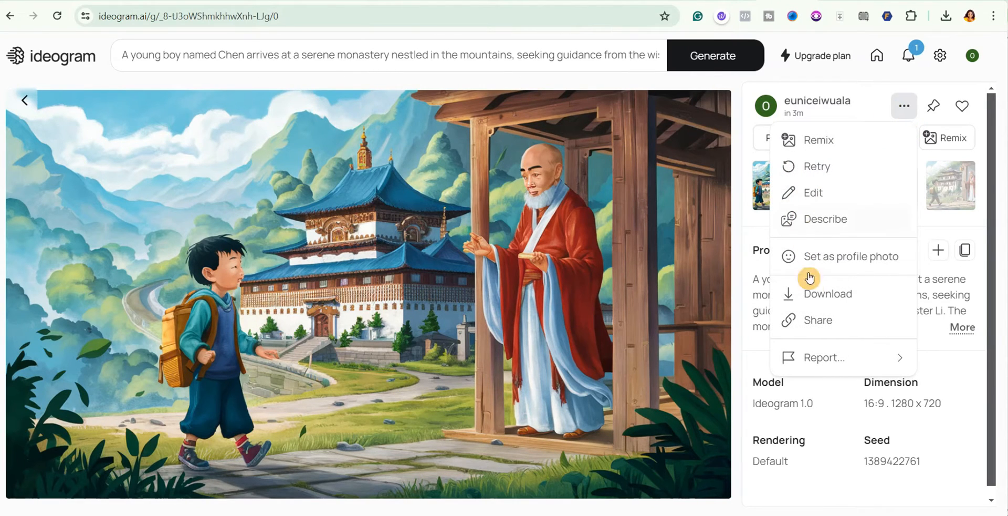
pyautogui.click(823, 306)
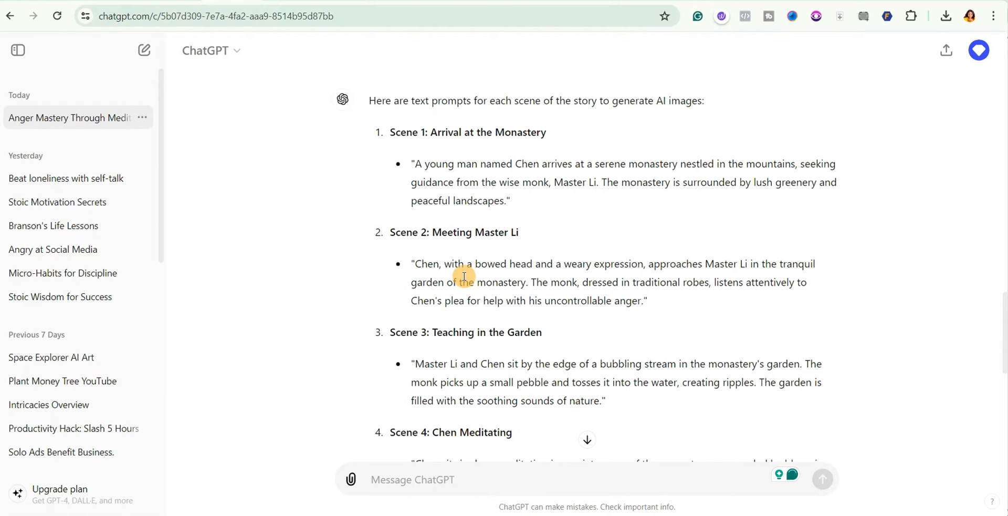
# Step: Copy the "Scene 2: Meeting Master Li" prompt from ChatGPT and paste it as a new image prompt in Ideogram
pyautogui.moveTo(415, 263); pyautogui.dragTo(643, 302)
pyautogui.hotkey('ctrl', 'c')
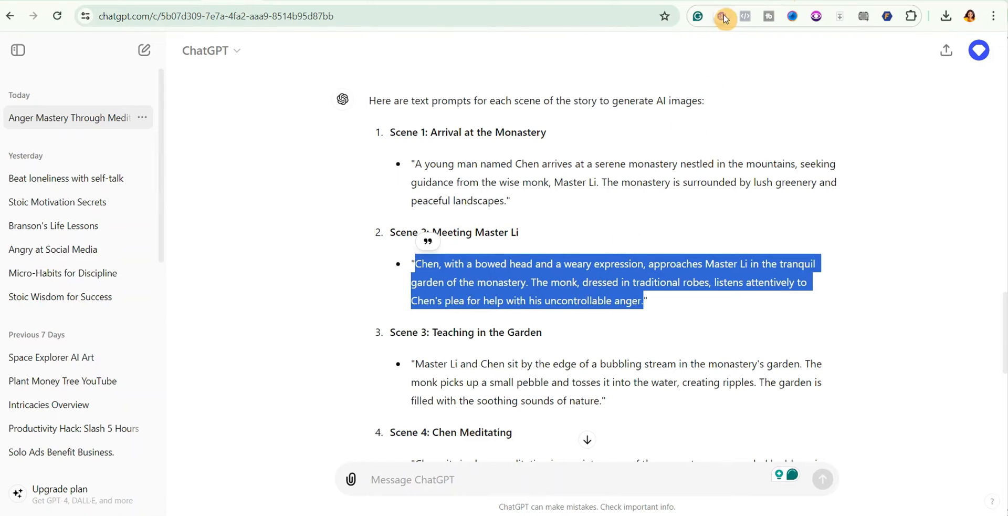
pyautogui.click(784, 2)
pyautogui.click(575, 58)
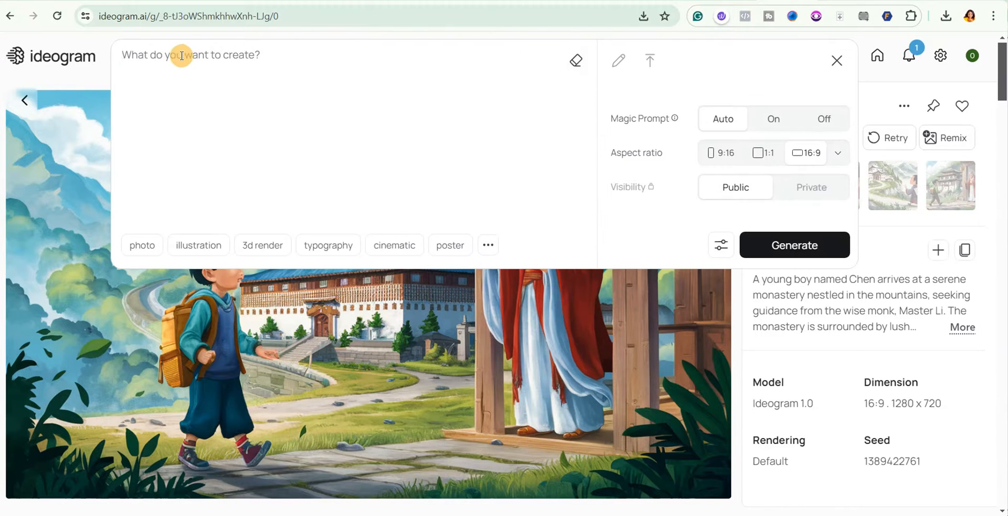
pyautogui.hotkey('ctrl', 'v')
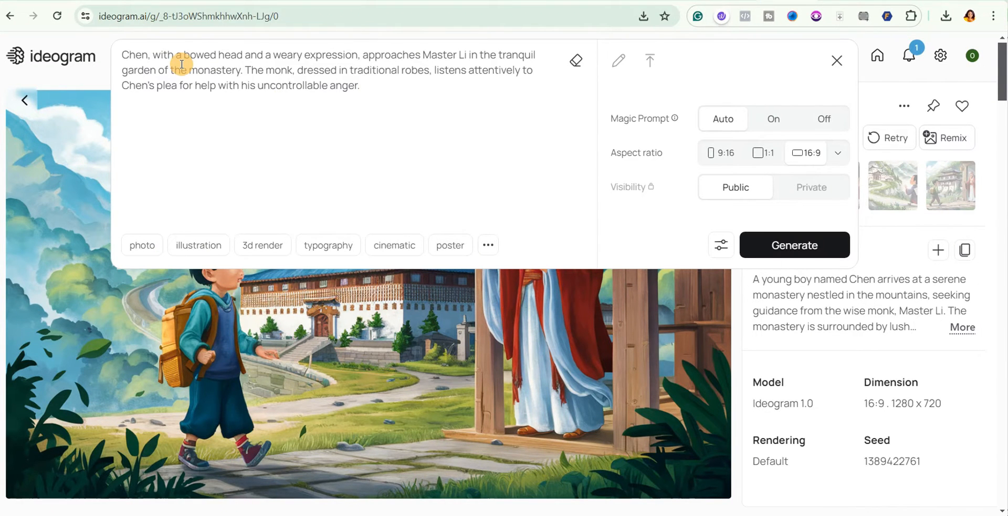
# Step: Apply the illustration style to the Scene 2 prompt and generate the images
pyautogui.click(198, 253)
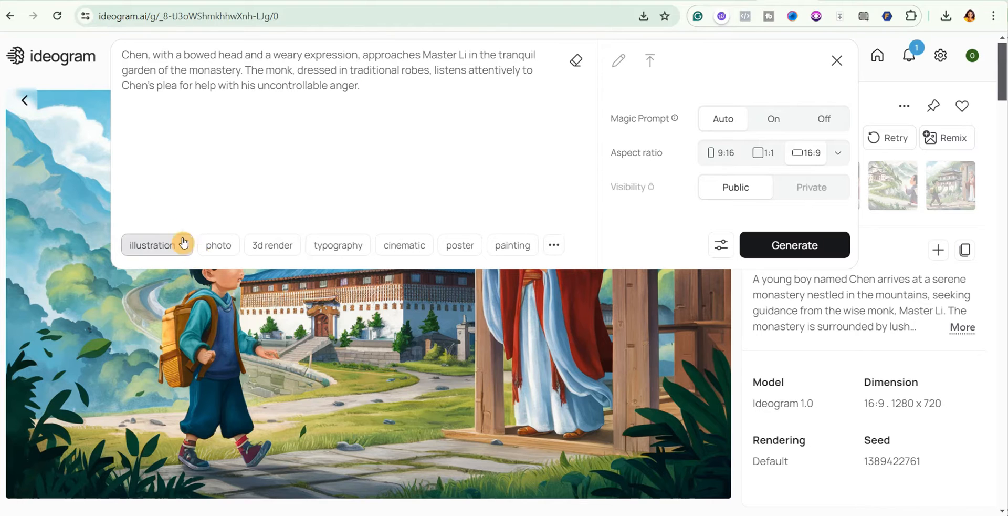
pyautogui.click(795, 252)
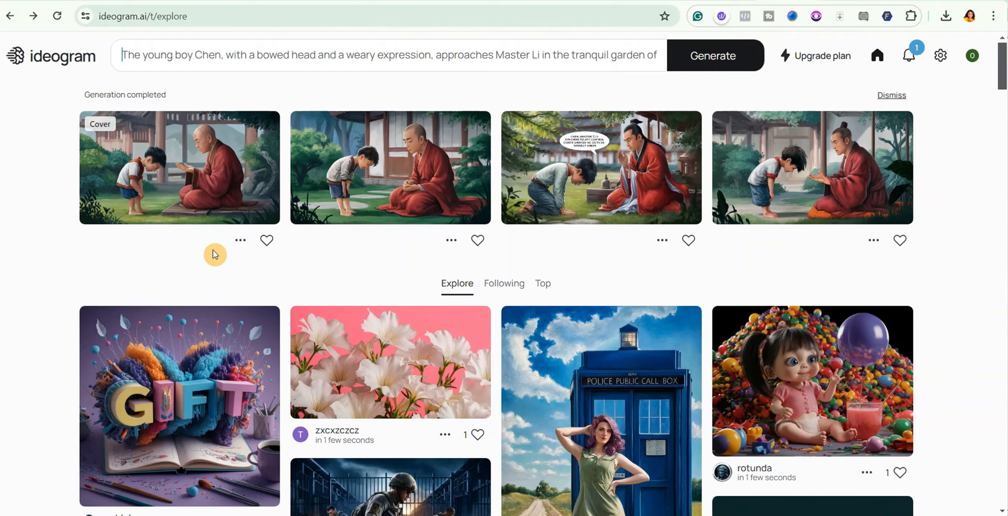
pyautogui.click(215, 255)
# Step: Compare the Scene 2 variants and download the cover variant, showing the boy bowing to the seated monk with outstretched hands
pyautogui.click(832, 190)
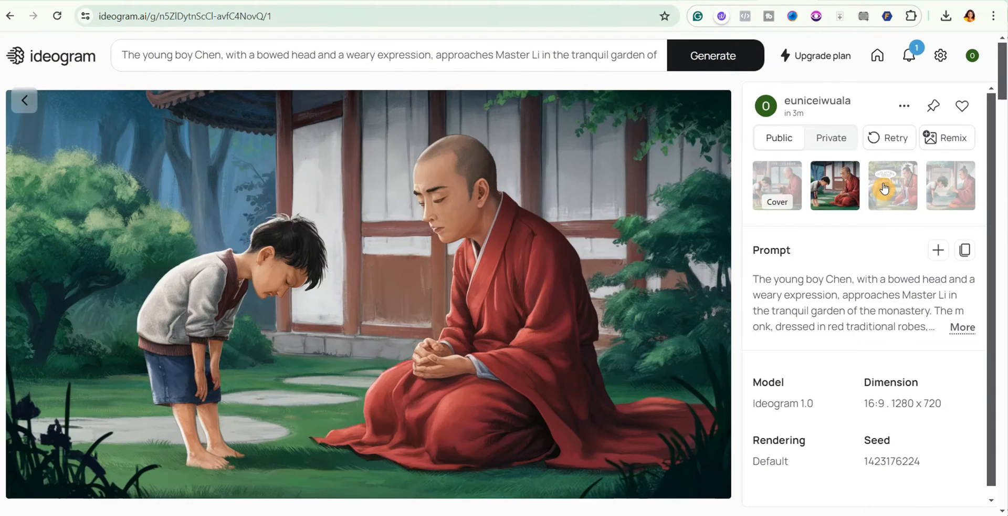
pyautogui.click(893, 190)
pyautogui.click(781, 184)
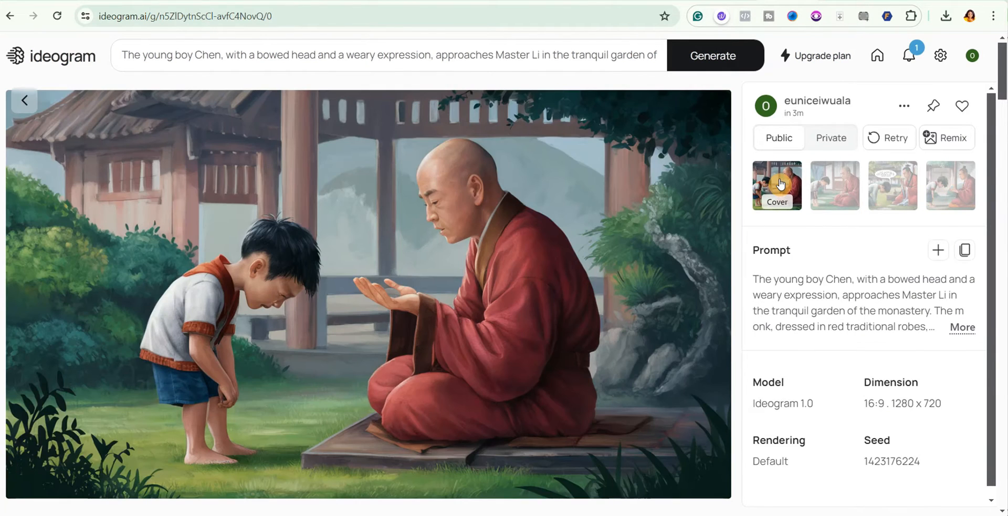
pyautogui.click(901, 107)
pyautogui.click(827, 295)
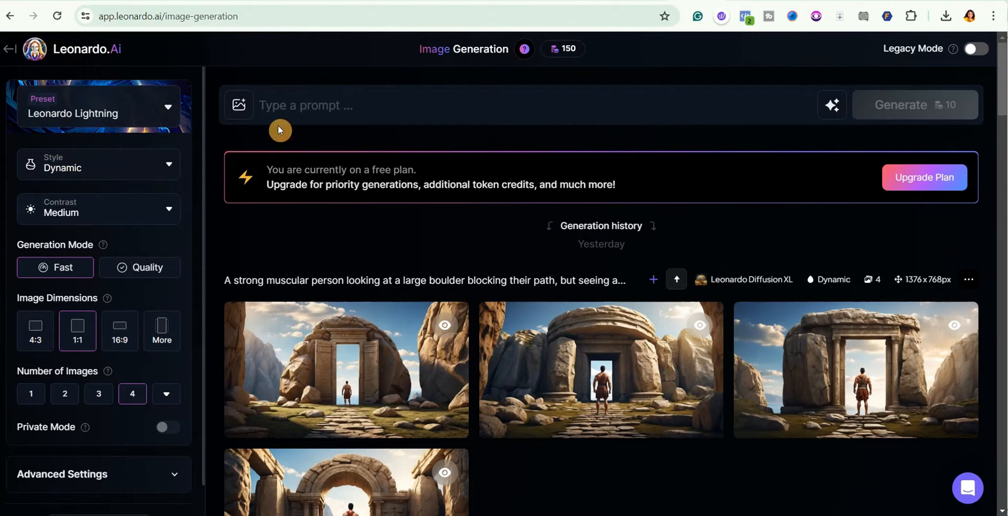
# Step: In Leonardo.Ai, enter the Scene 1 prompt about a young boy arriving at a serene mountain monastery and choose the Concept Art preset
pyautogui.click(267, 105)
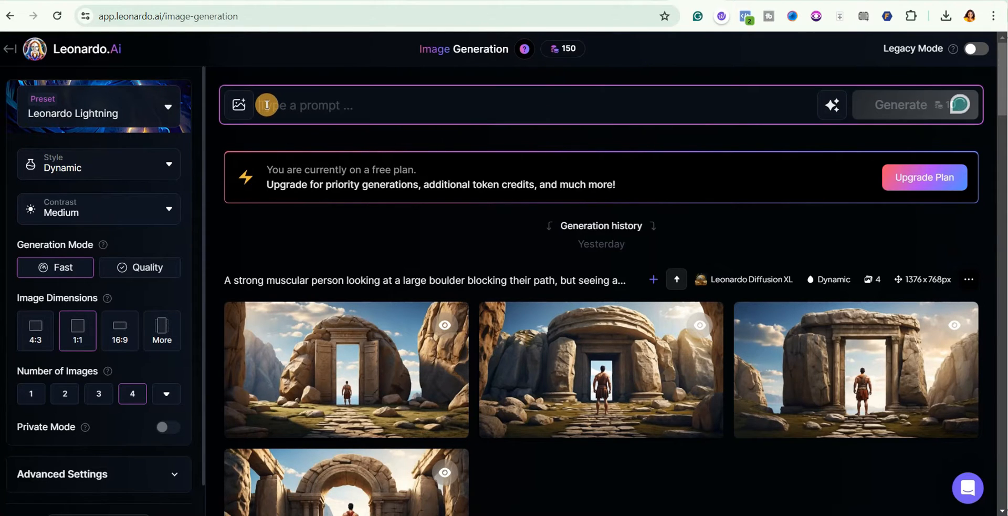
pyautogui.write('A young boy named Chen arrives at a serene monastery nestled in the mountains, seeking guidance from the wise monk, Master Li. The monastery is surrounded by lush greenery and peaceful landscapes.')
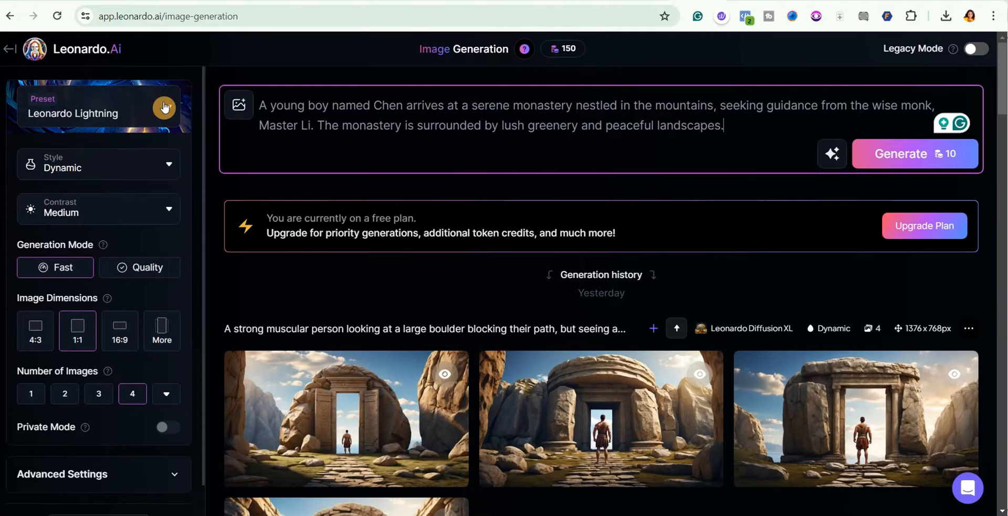
pyautogui.click(165, 106)
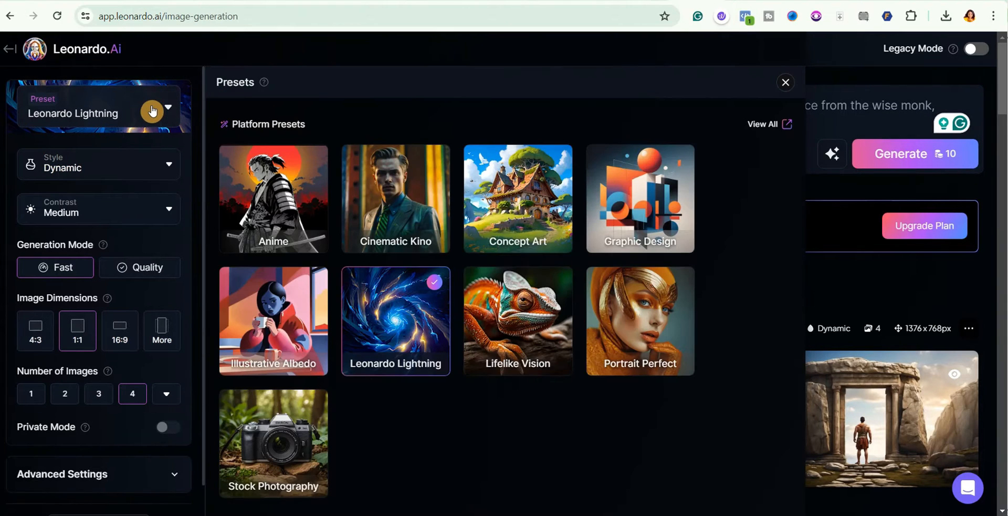
pyautogui.click(519, 212)
# Step: Set the image style to Character Sheet and keep the contrast at Medium
pyautogui.click(169, 169)
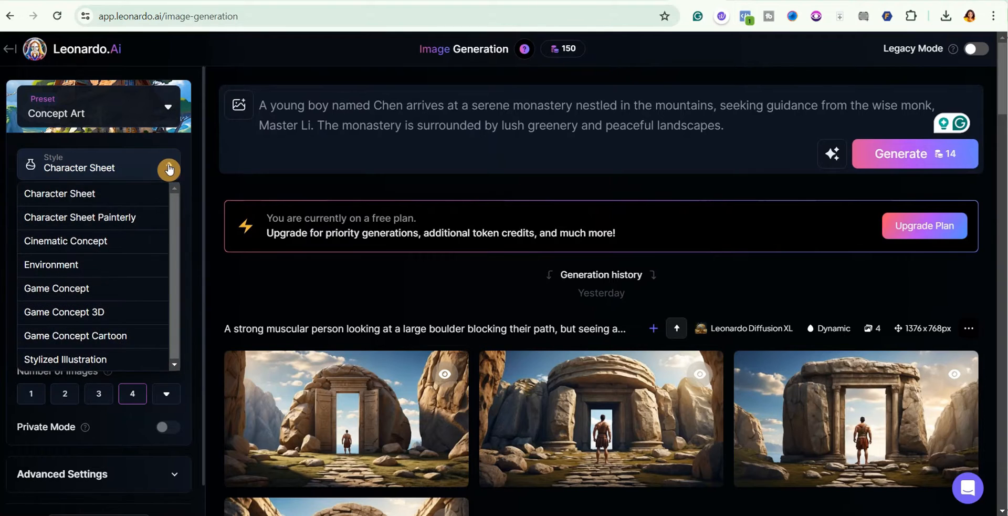
pyautogui.click(149, 198)
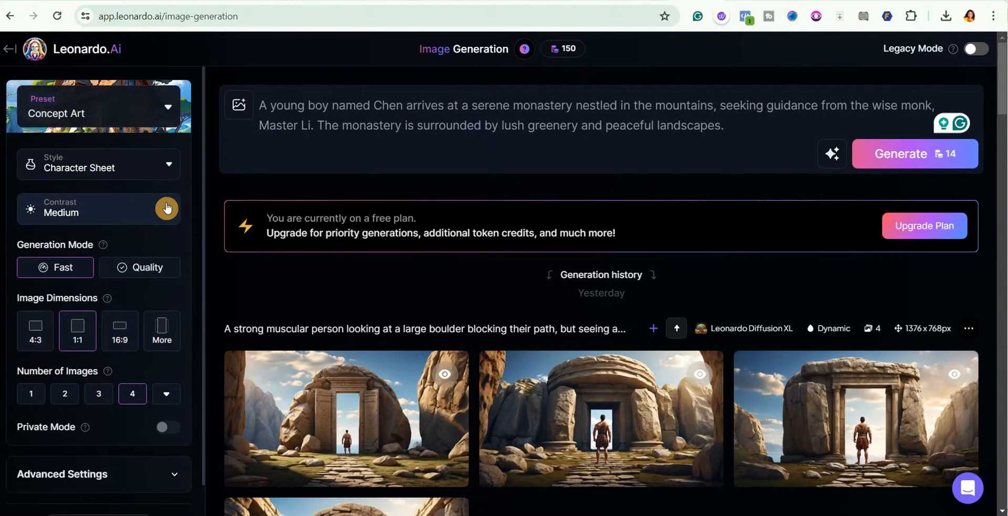
pyautogui.click(168, 210)
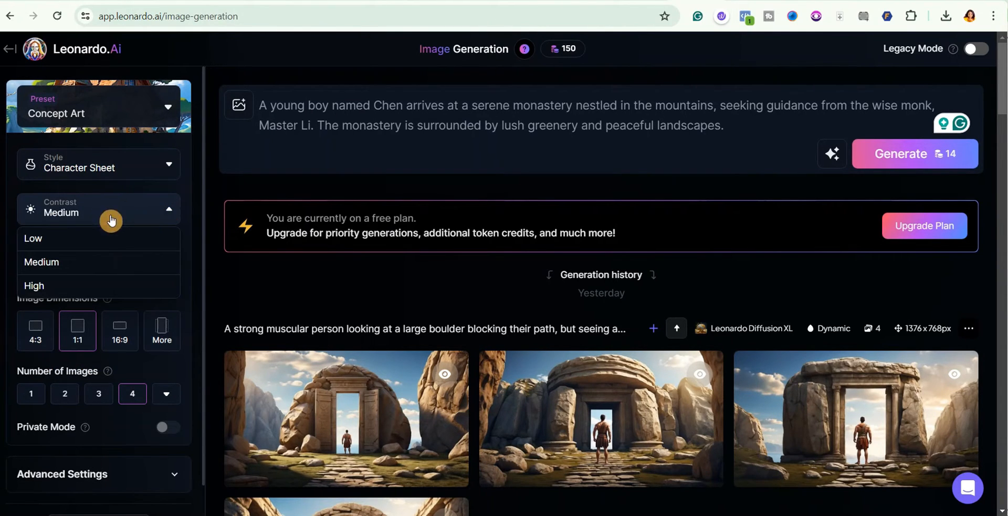
pyautogui.click(166, 210)
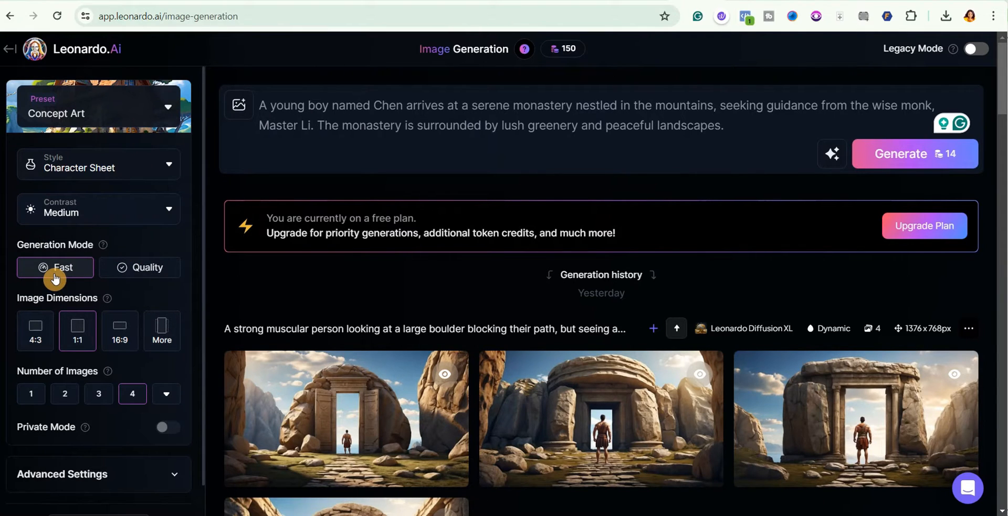
# Step: Set the generation mode to Fast and the image dimensions to 16:9
pyautogui.click(130, 269)
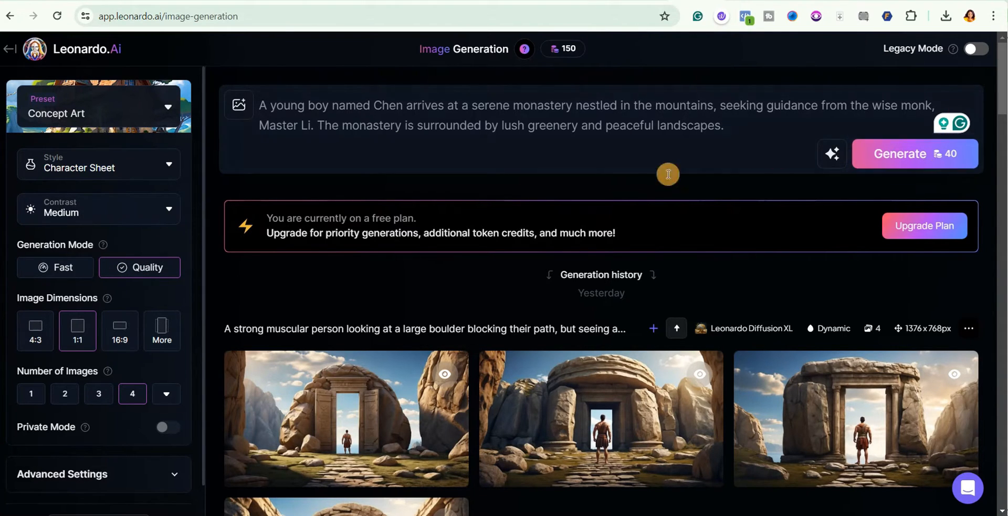
pyautogui.click(77, 268)
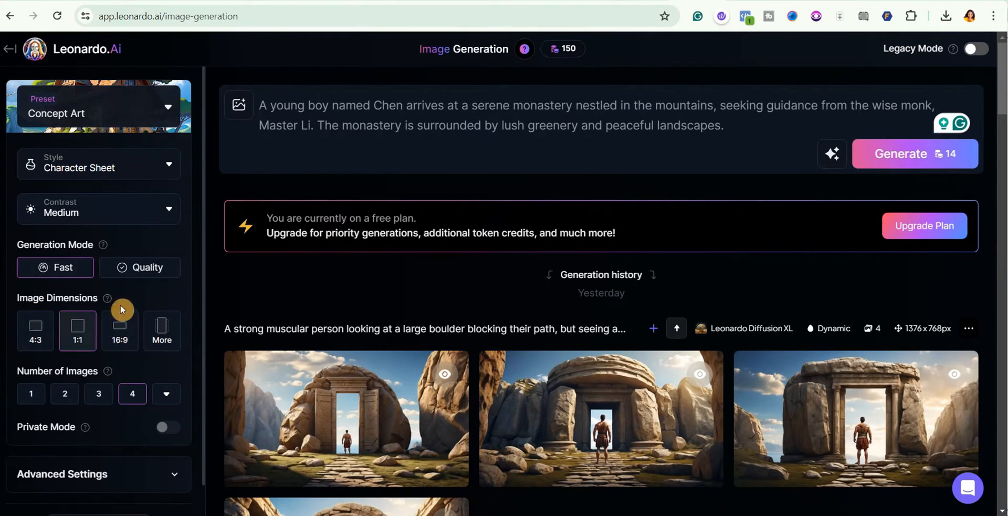
pyautogui.click(124, 341)
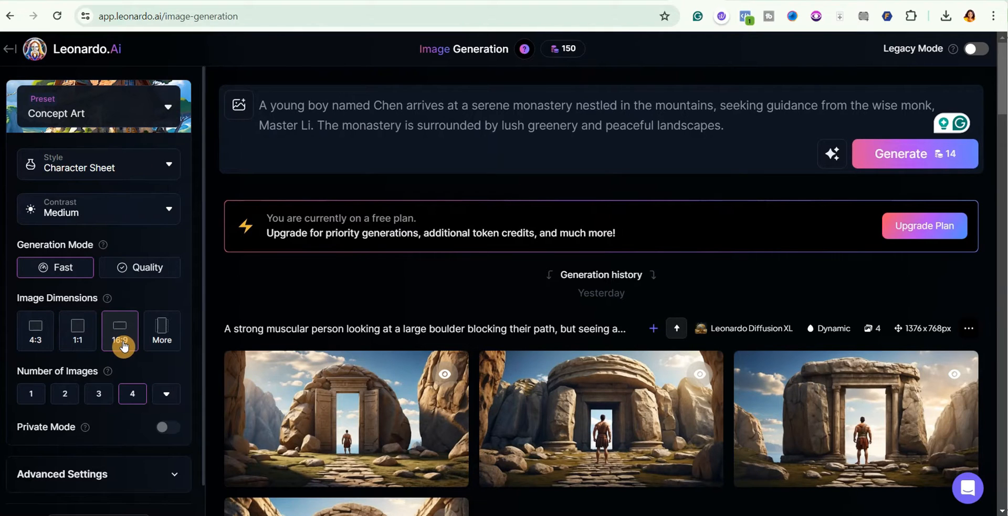
# Step: Select the Leonardo Diffusion XL model in the advanced settings and generate the Scene 1 images
pyautogui.scroll(-1, 95, 344)
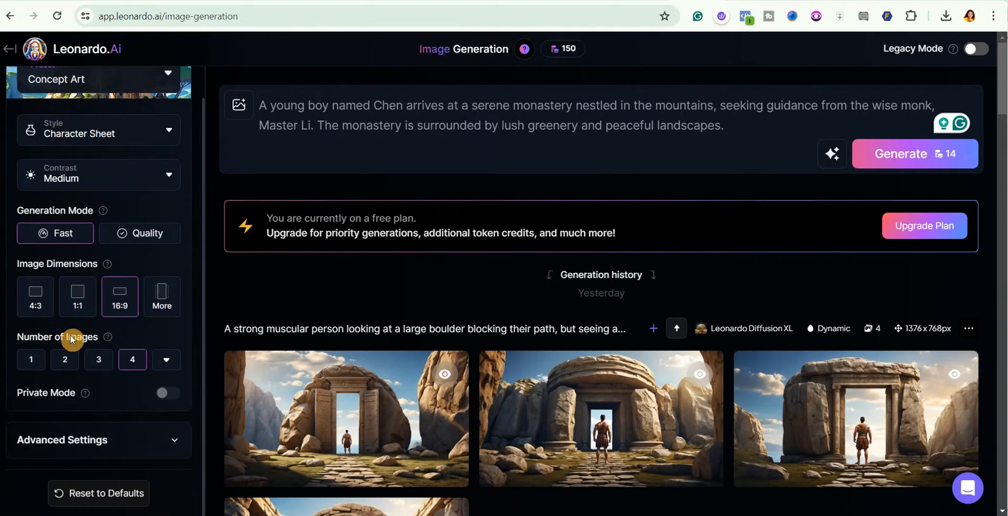
pyautogui.scroll(-3, 172, 444)
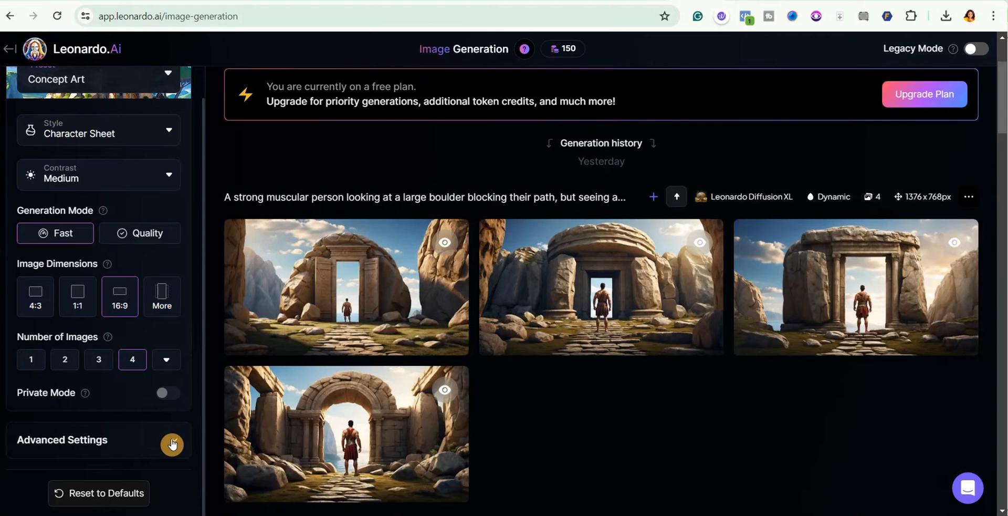
pyautogui.click(173, 444)
pyautogui.scroll(-4, 146, 402)
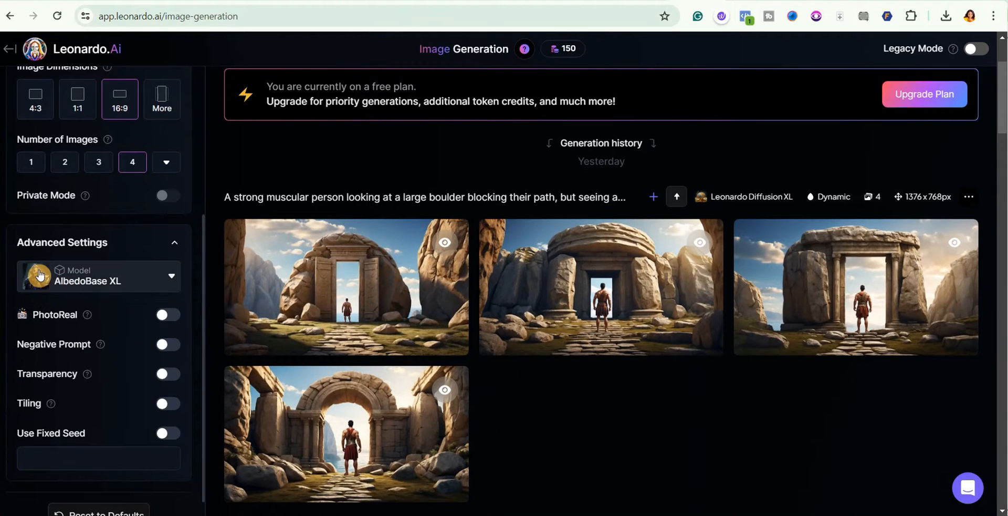
pyautogui.click(166, 279)
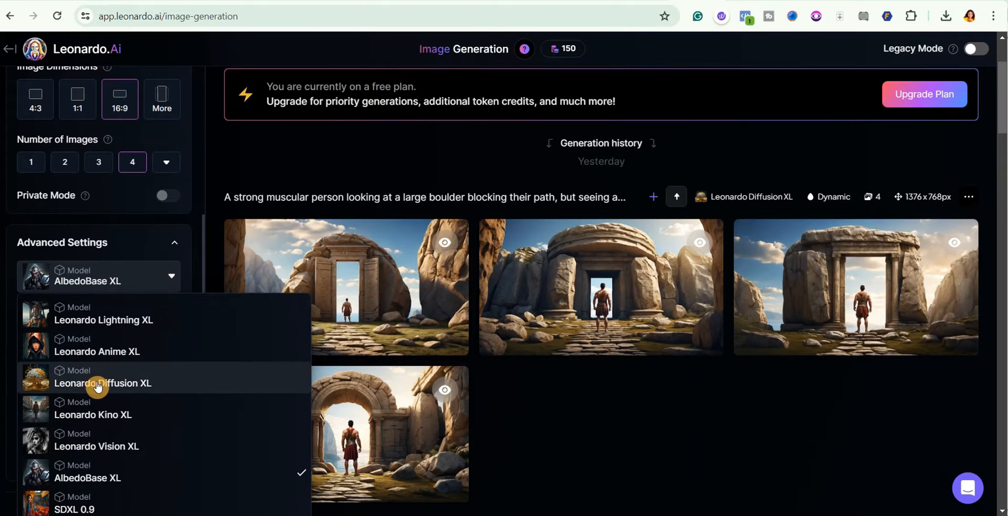
pyautogui.click(81, 388)
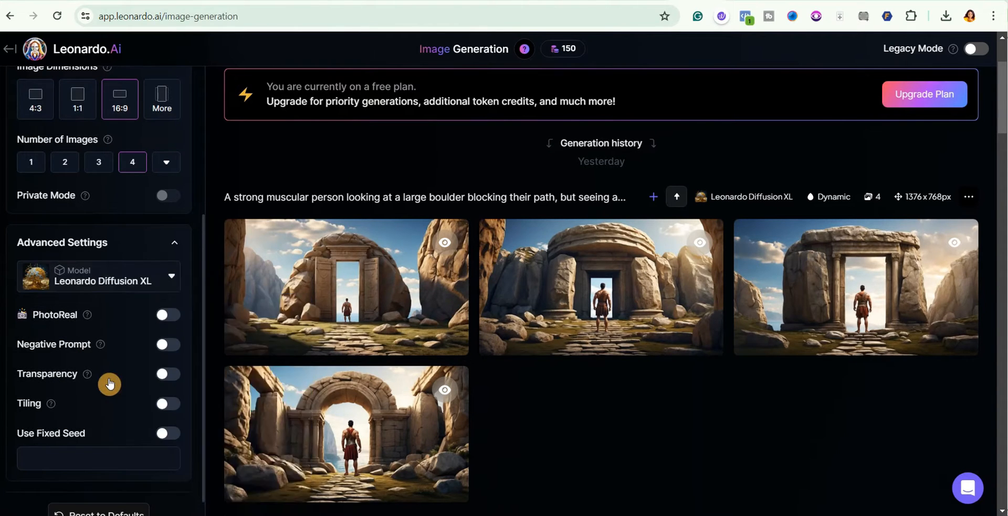
pyautogui.click(166, 255)
pyautogui.scroll(-5, 150, 297)
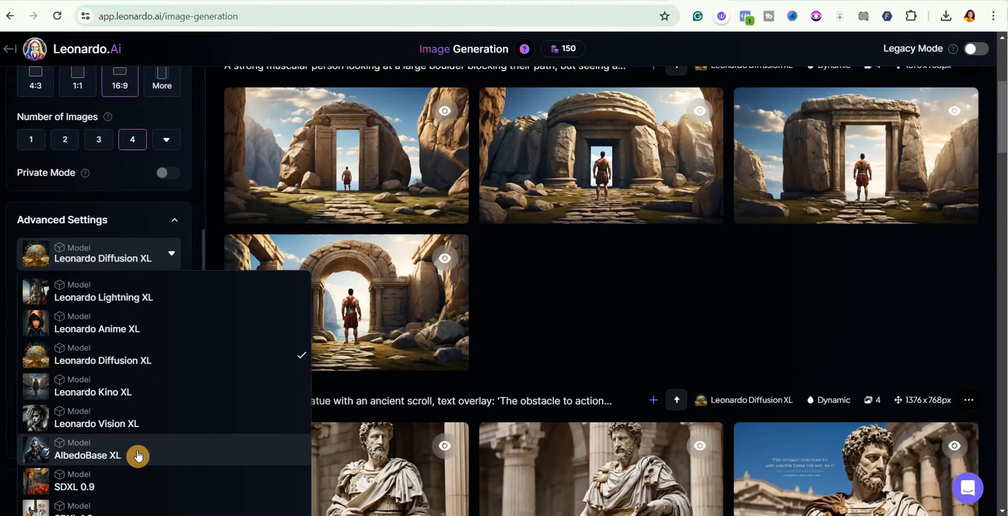
pyautogui.click(90, 358)
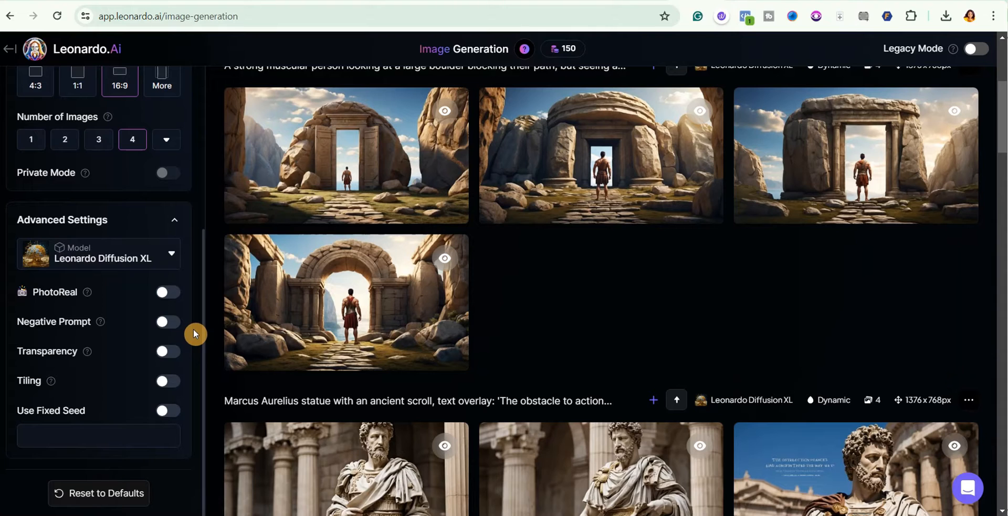
pyautogui.click(174, 219)
pyautogui.scroll(5, 693, 194)
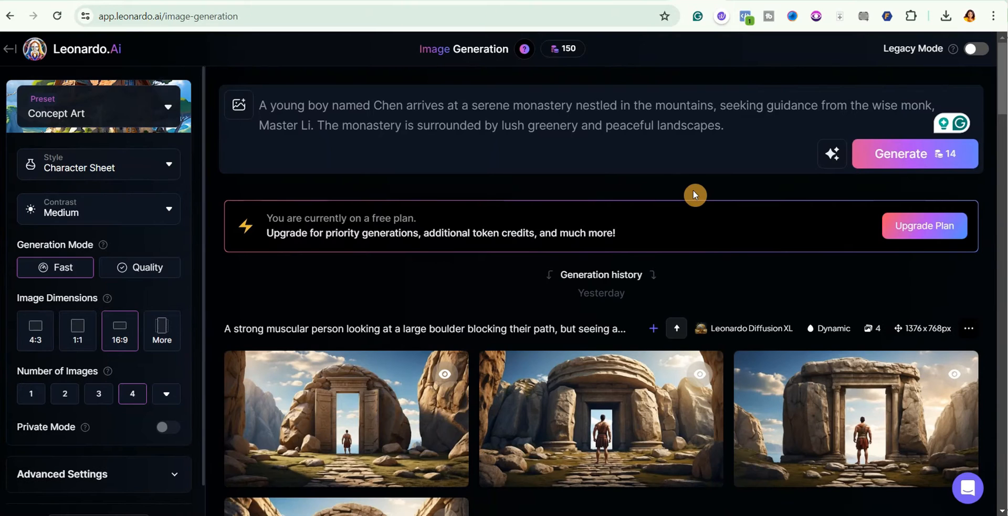
pyautogui.click(930, 158)
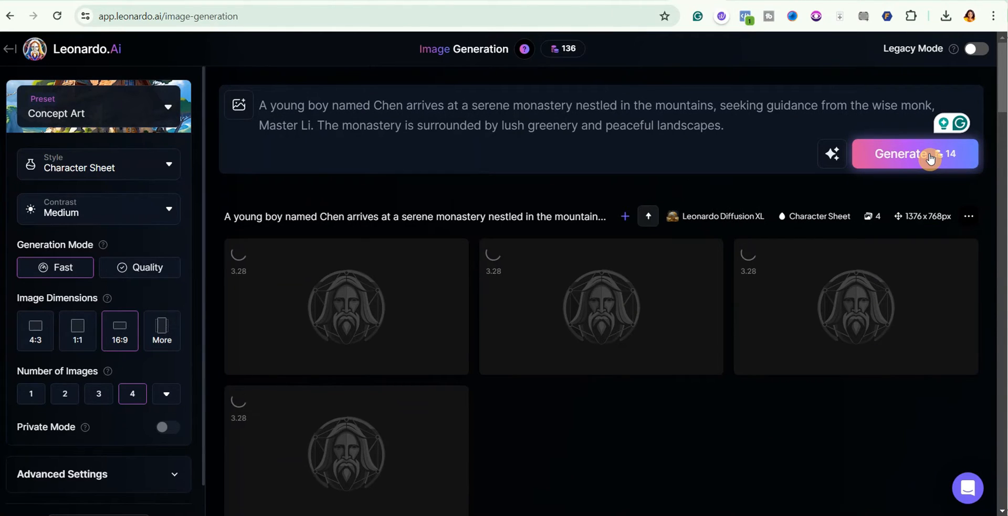
# Step: View the Leonardo Diffusion XL images at full size and compare the variants
pyautogui.click(361, 300)
pyautogui.click(871, 286)
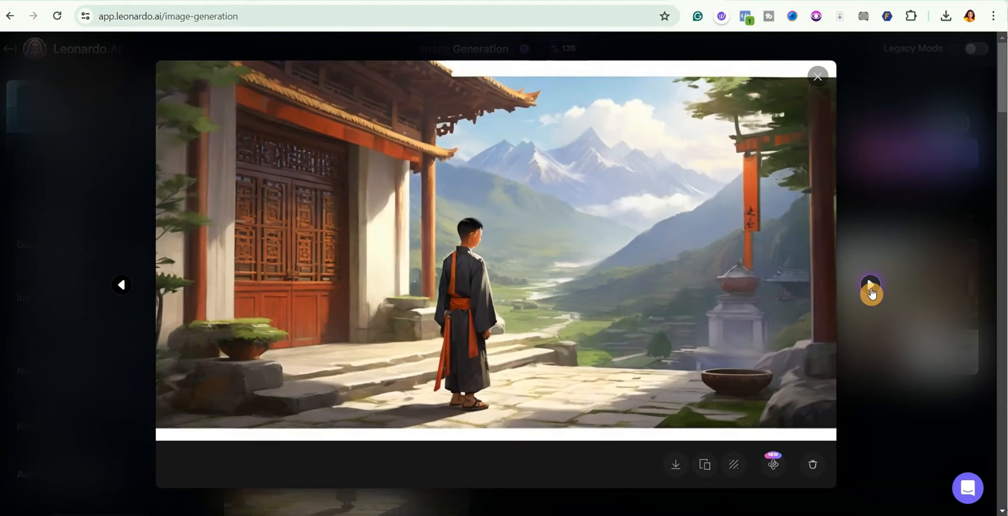
pyautogui.click(872, 286)
pyautogui.click(871, 286)
pyautogui.click(124, 232)
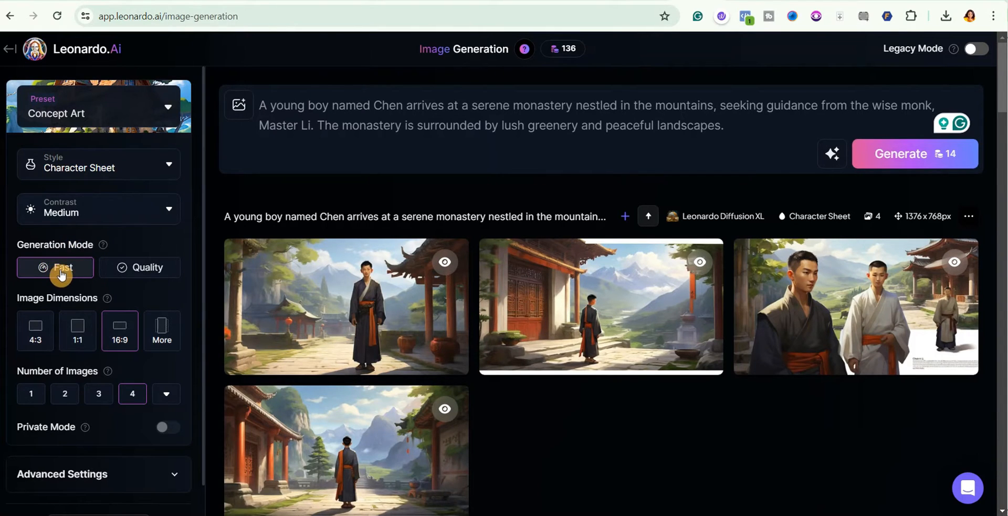
# Step: Switch to Quality mode with the AlbedoBase XL model and generate a new set of Scene 1 images
pyautogui.click(139, 277)
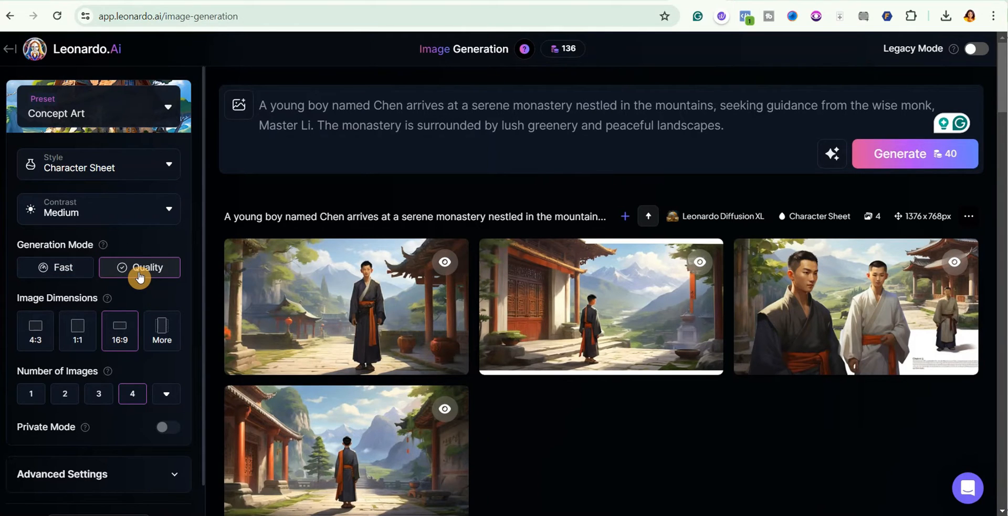
pyautogui.scroll(-1, 118, 301)
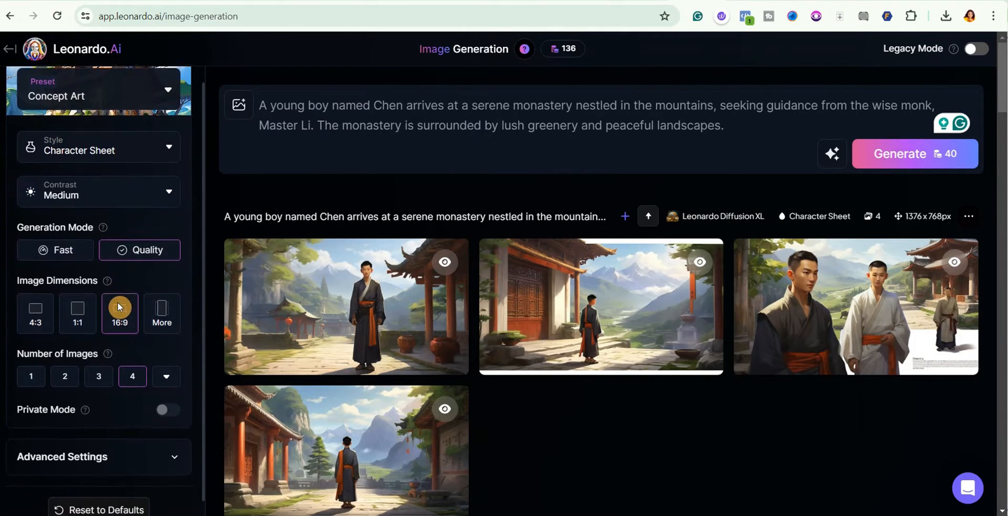
pyautogui.click(173, 447)
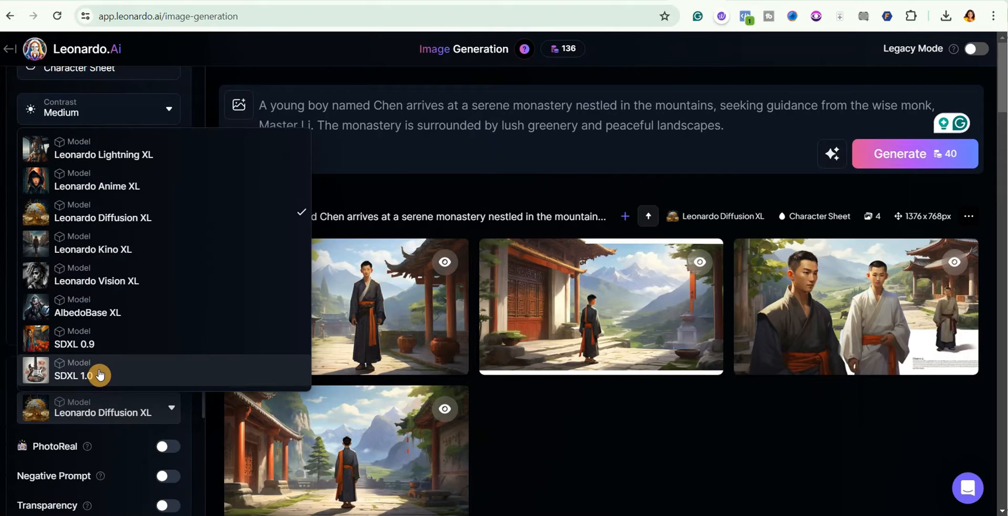
pyautogui.click(87, 307)
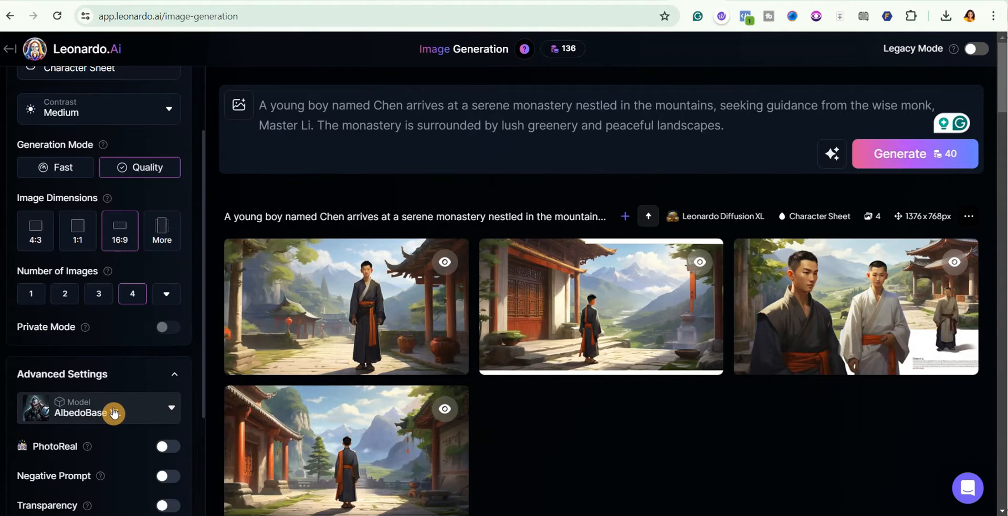
pyautogui.scroll(2, 165, 249)
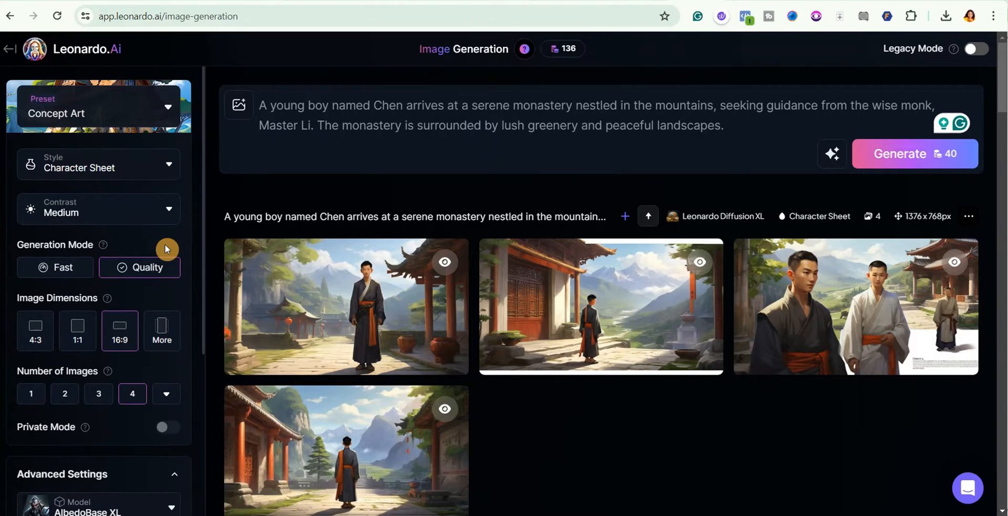
pyautogui.click(920, 162)
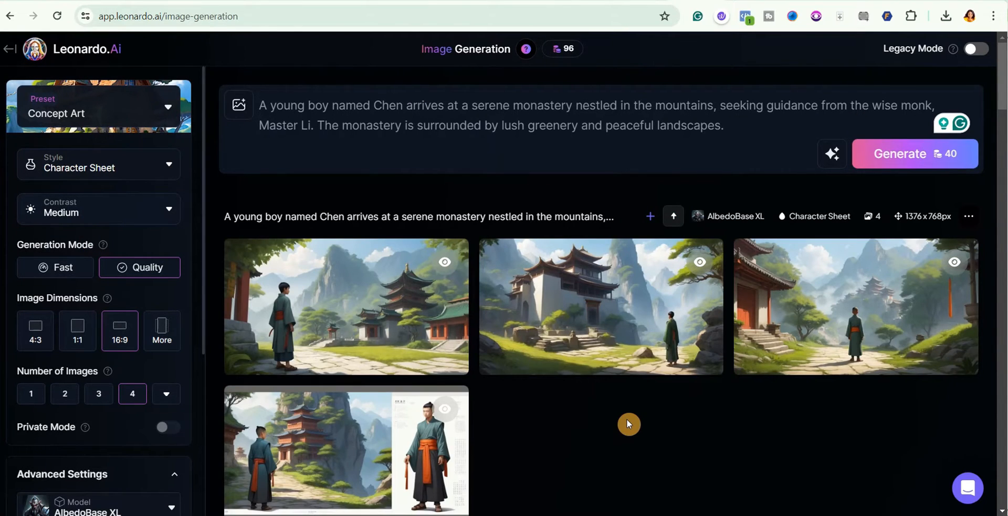
# Step: Compare the AlbedoBase XL images with the earlier set and page through them at full size
pyautogui.scroll(-6, 635, 413)
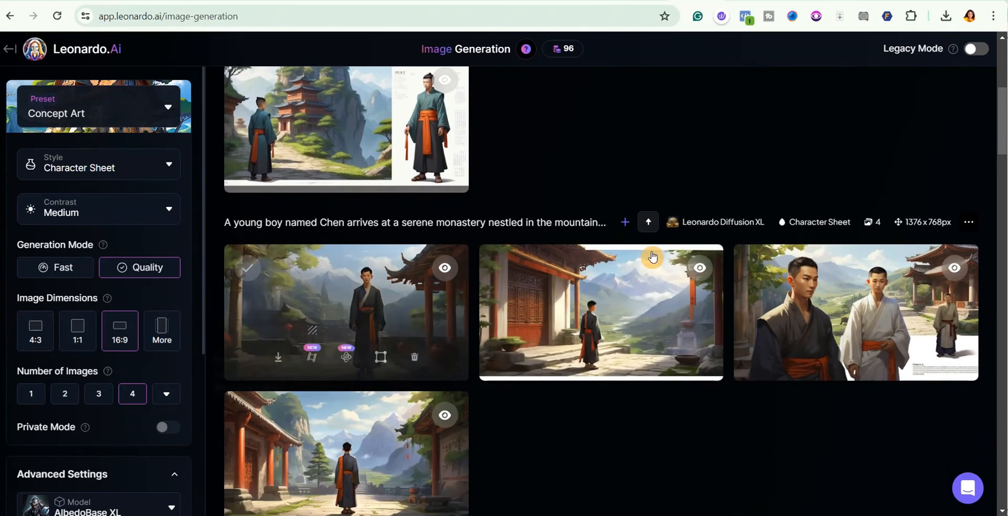
pyautogui.click(570, 340)
pyautogui.click(871, 288)
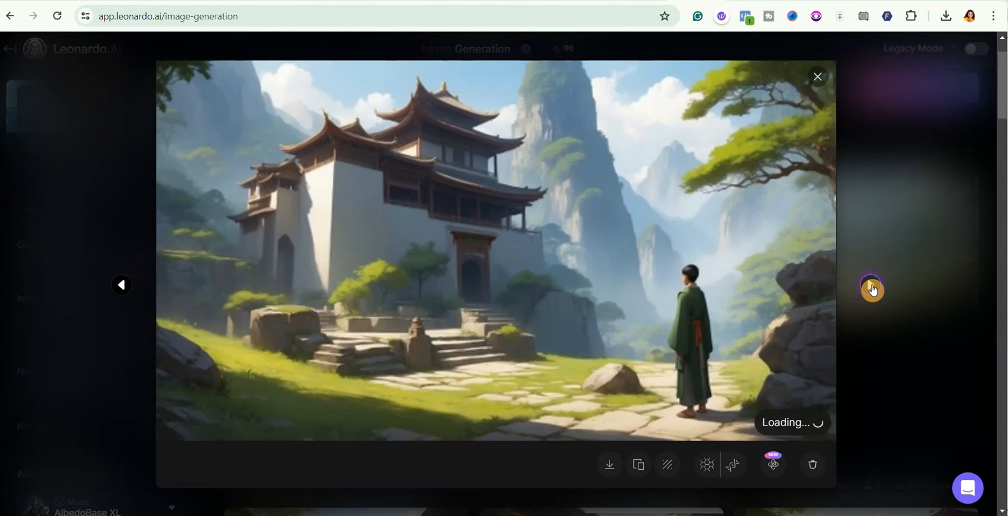
pyautogui.click(872, 289)
pyautogui.click(872, 289)
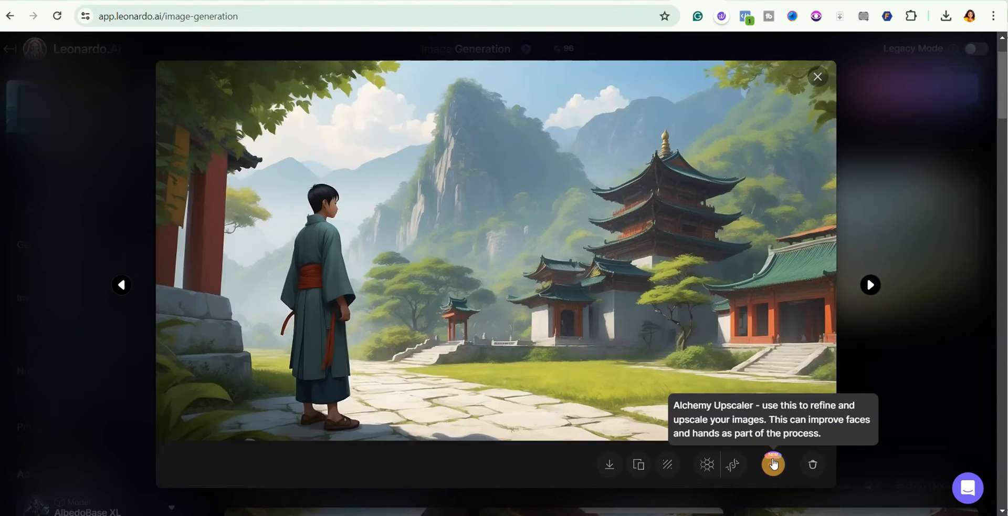
# Step: Review the Alchemy Upscale options for the enlarged Scene 1 image, close them without upscaling, and download the image
pyautogui.click(774, 464)
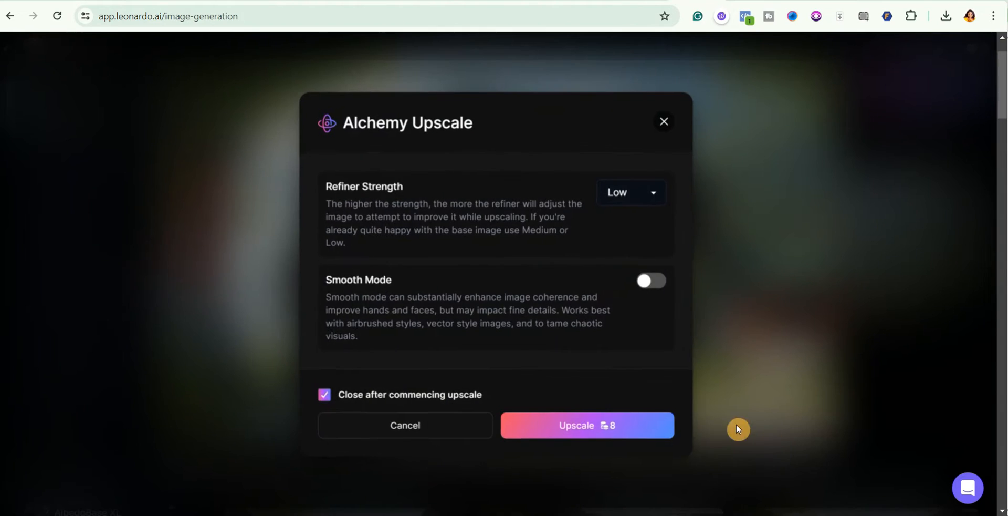
pyautogui.click(768, 440)
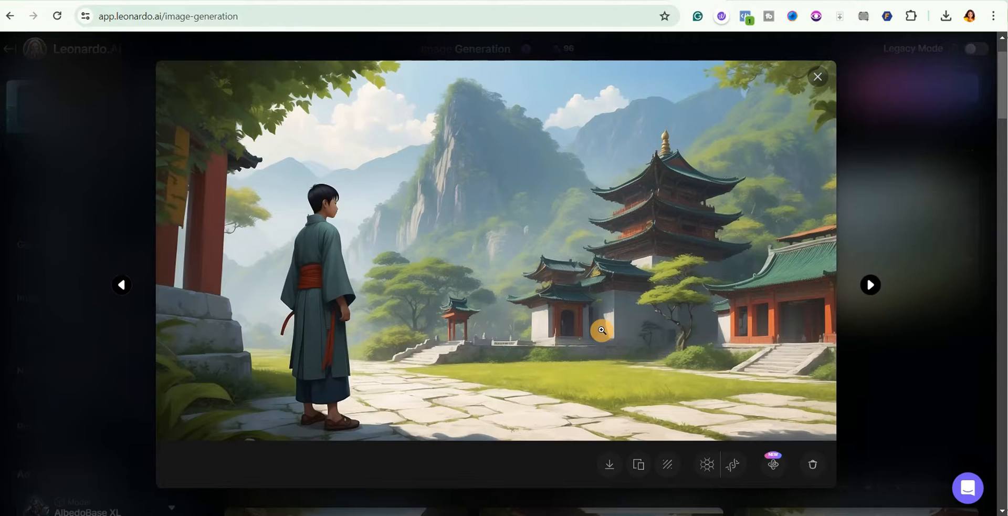
pyautogui.click(612, 463)
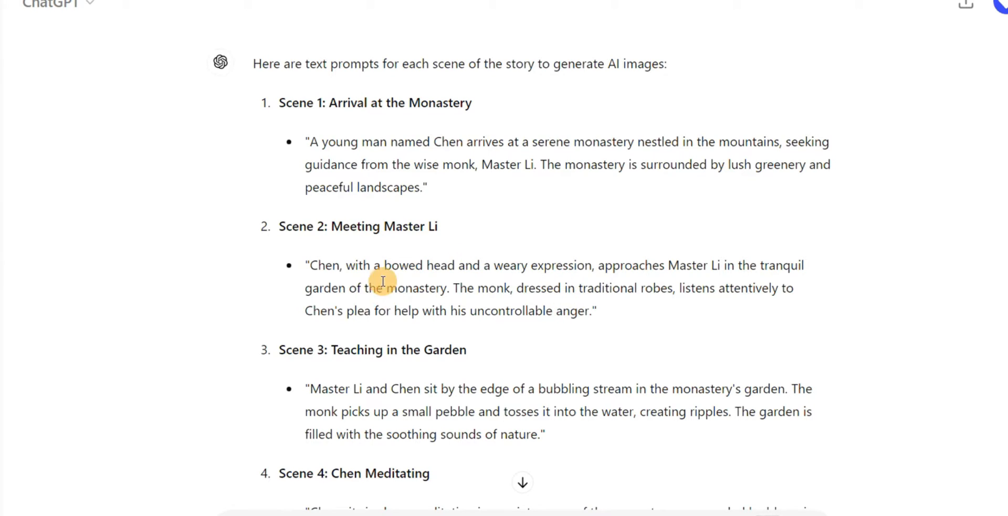
# Step: Replace the image prompt with ChatGPT's Scene 2 text, reworded to start "A young boy named Chen", and generate the images
pyautogui.moveTo(309, 265); pyautogui.dragTo(577, 305)
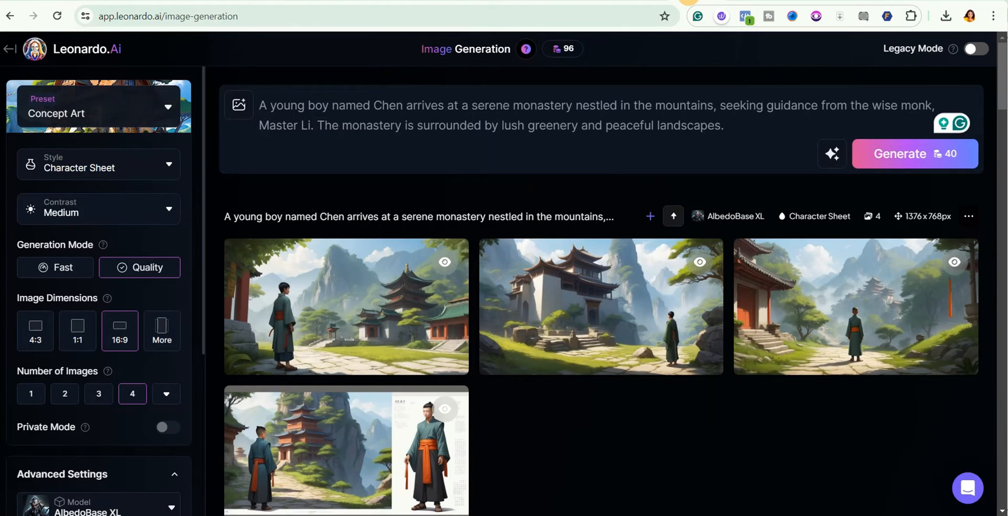
pyautogui.click(731, 128)
pyautogui.hotkey('ctrl', 'a')
pyautogui.press('BackSpace')
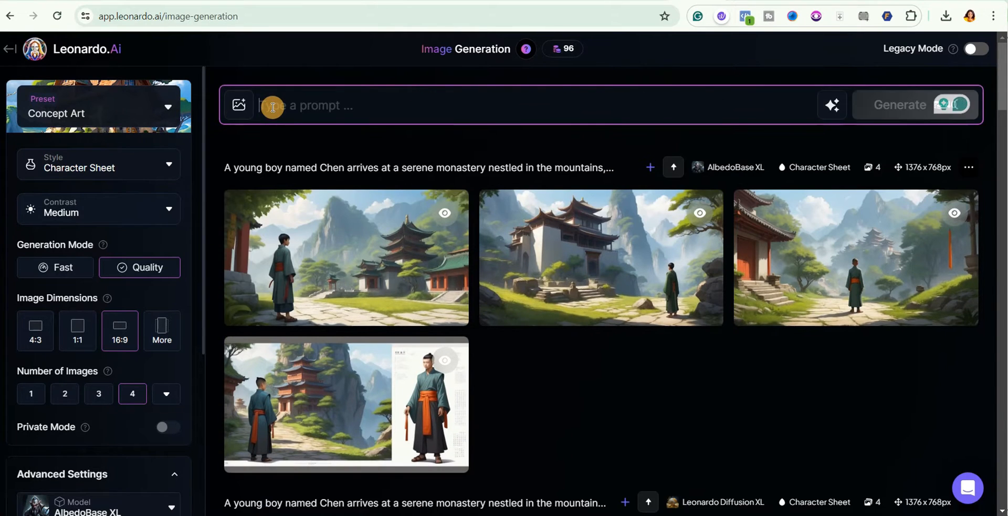
pyautogui.write("A young boy named Chen, with a bowed head and a weary expression, approaches Master Li in the tranquil garden of the monastery. The monk, dressed in traditional red robes, listens attentively to Chen's plea for help with his uncontrollable anger.")
pyautogui.click(904, 153)
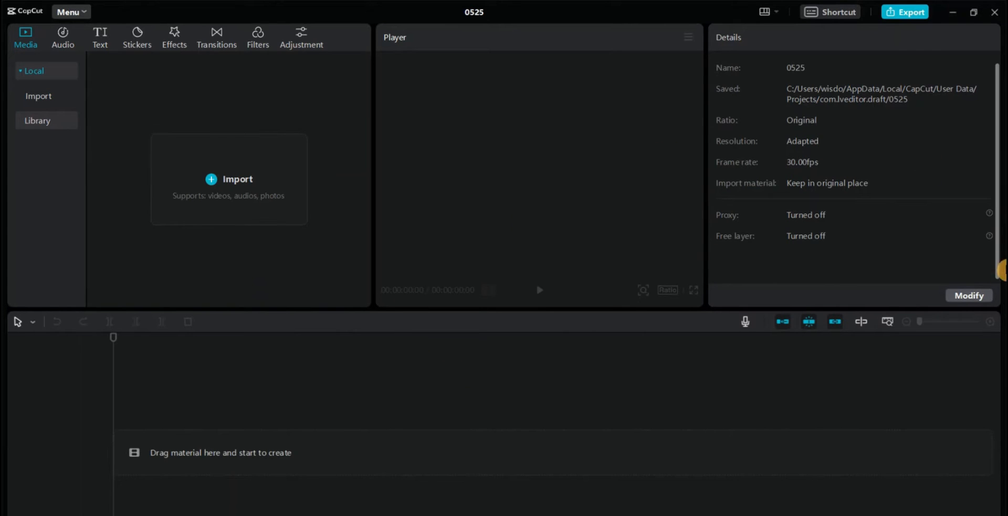
# Step: In CapCut, set the project's aspect ratio to 16:9 and save the project settings
pyautogui.click(968, 297)
pyautogui.click(572, 271)
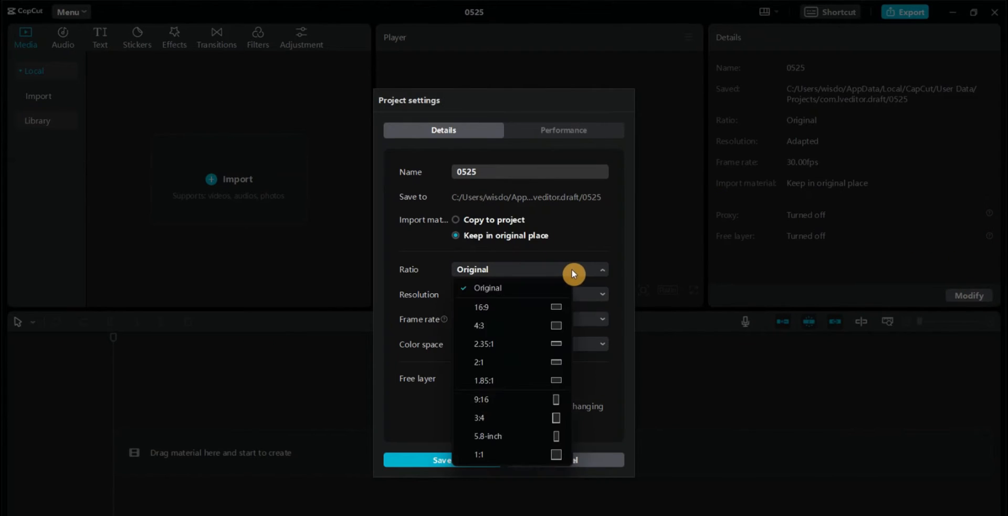
pyautogui.click(518, 307)
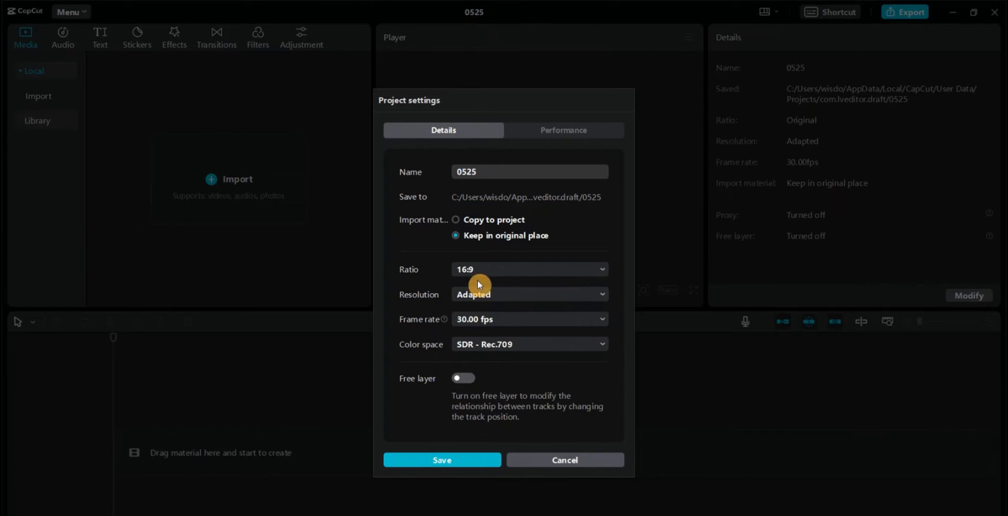
pyautogui.click(440, 461)
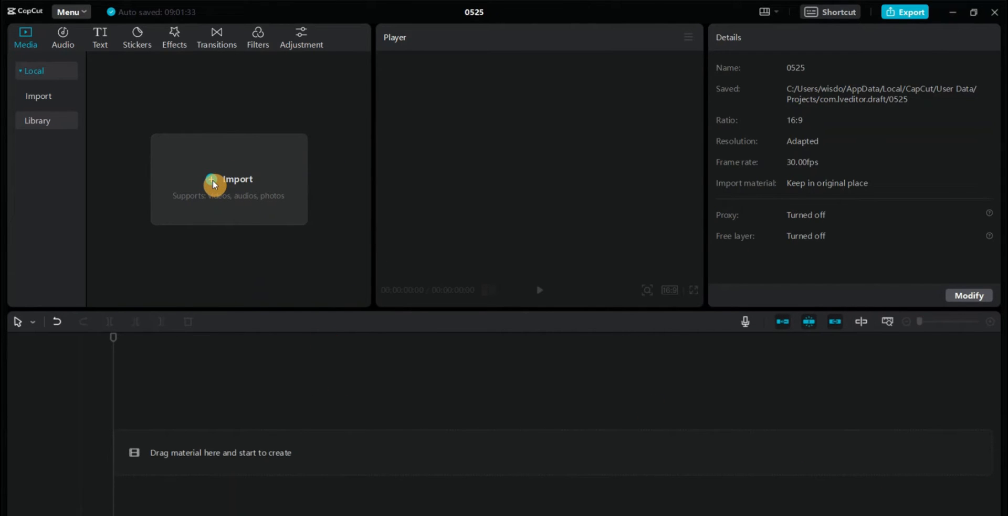
# Step: Import the Ai Story Images folder and the Clipchamp voiceover video, check the folder's images, and add the video to the timeline
pyautogui.click(213, 179)
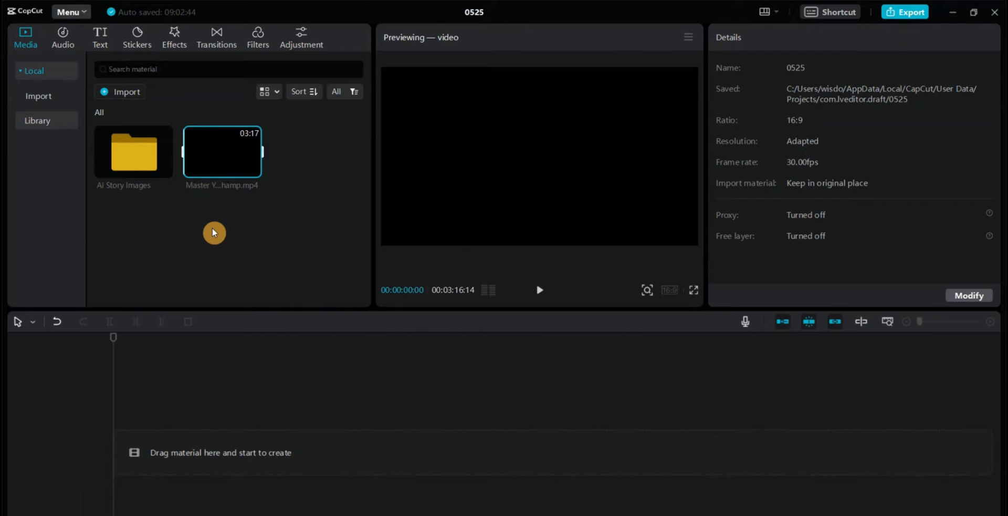
pyautogui.doubleClick(136, 158)
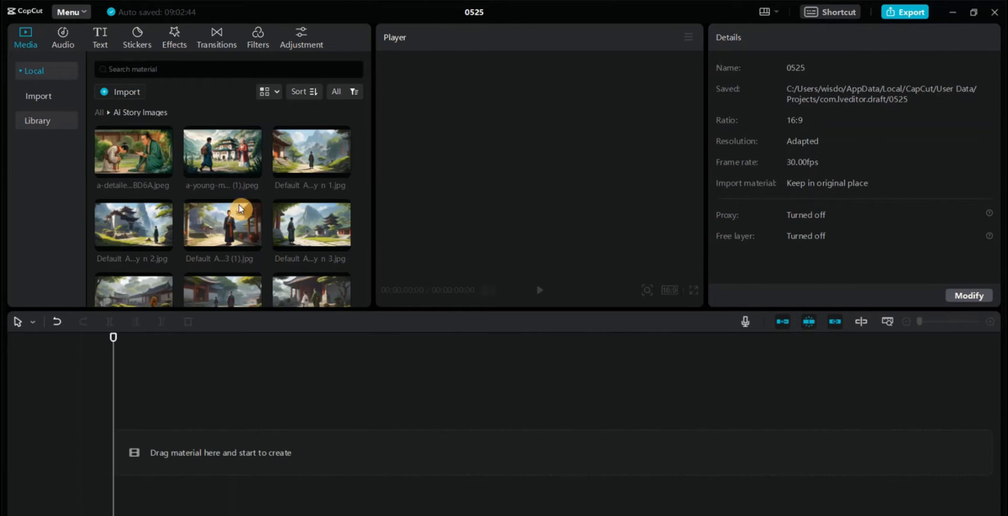
pyautogui.scroll(-1, 258, 200)
pyautogui.scroll(1, 266, 209)
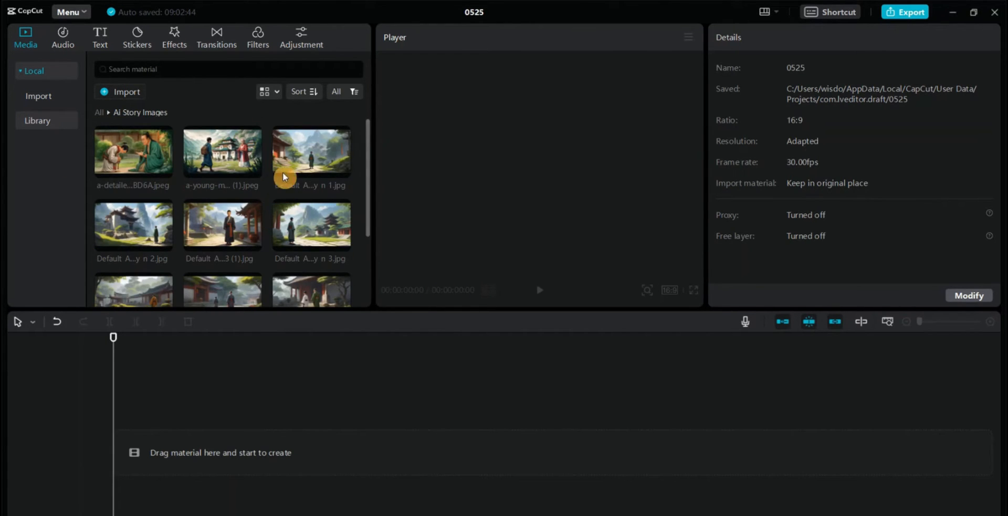
pyautogui.click(101, 112)
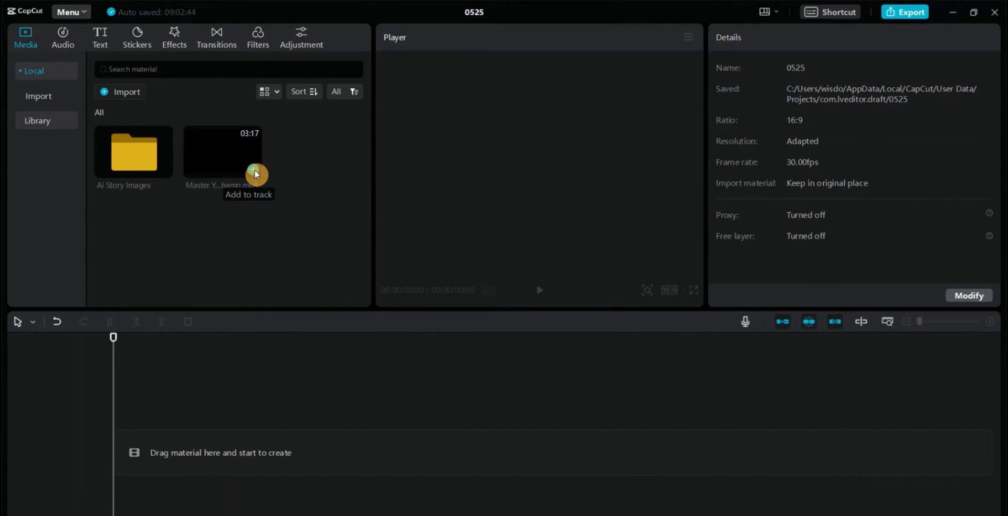
pyautogui.click(255, 173)
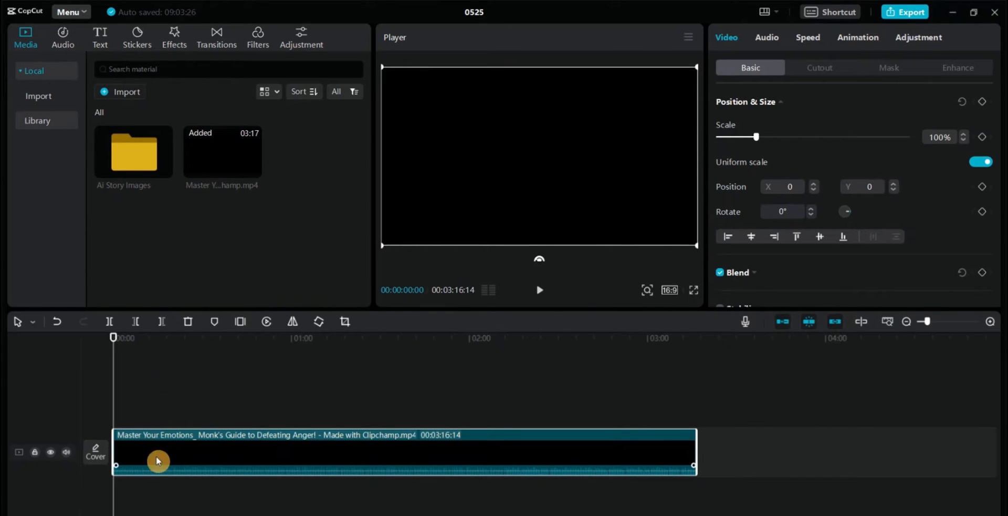
# Step: Try extracting the audio from the voiceover clip onto its own track, and undo the extraction
pyautogui.moveTo(155, 451)
pyautogui.rightClick(156, 445)
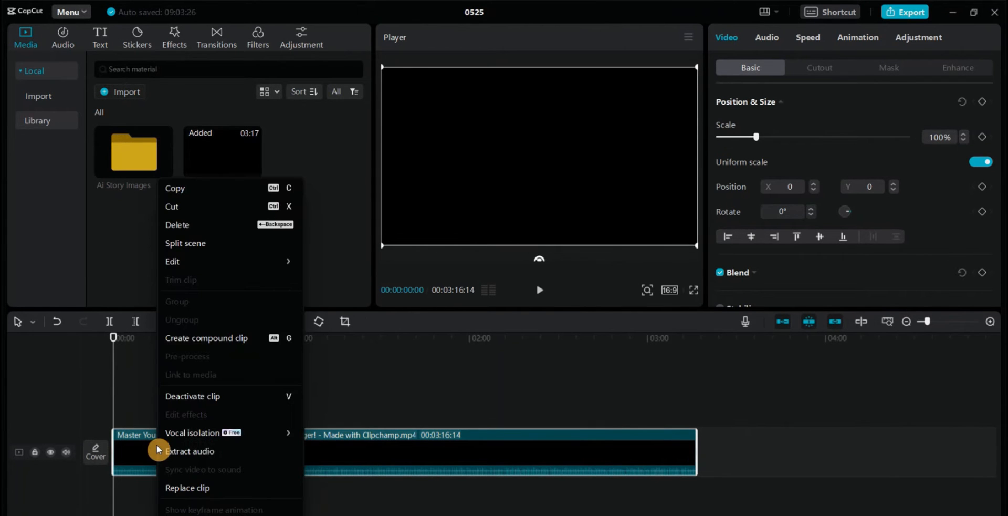
pyautogui.click(204, 450)
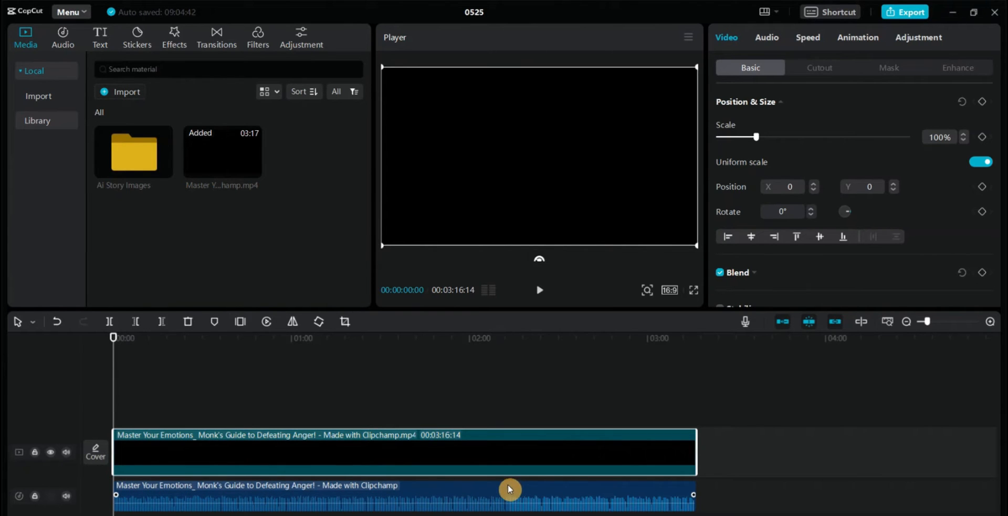
pyautogui.click(162, 493)
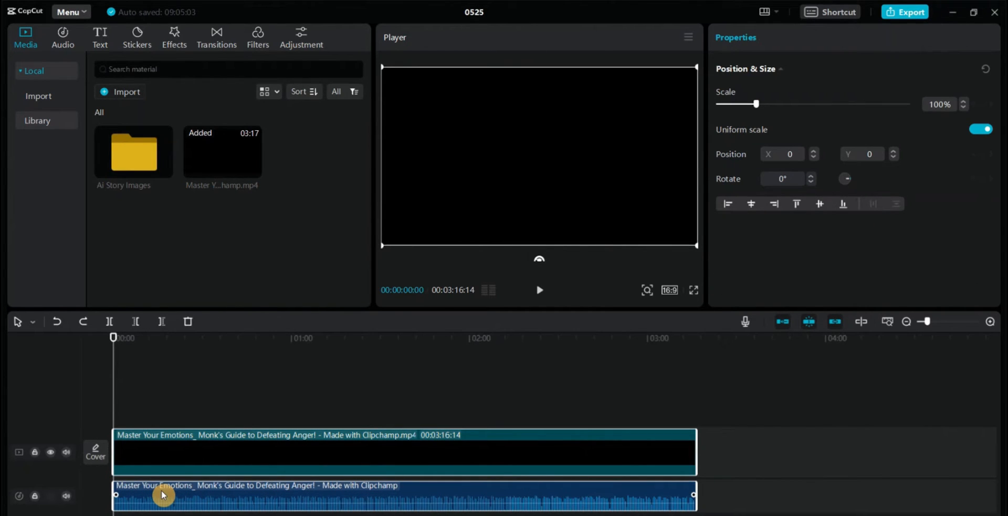
pyautogui.click(183, 449)
pyautogui.click(56, 322)
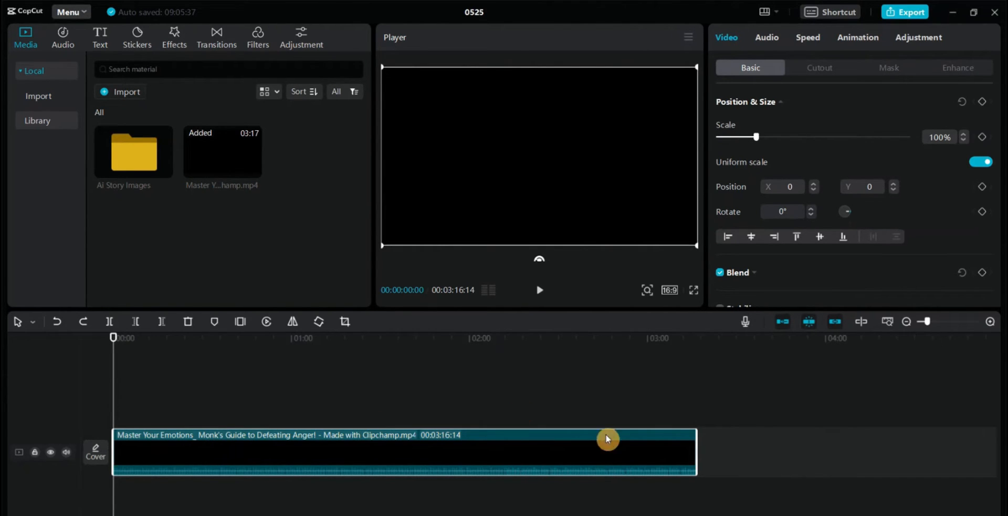
# Step: Split the voiceover clip at 00:00:00:04, where the opening silence ends, using the Split tool
pyautogui.click(990, 322)
pyautogui.scroll(3, 572, 425)
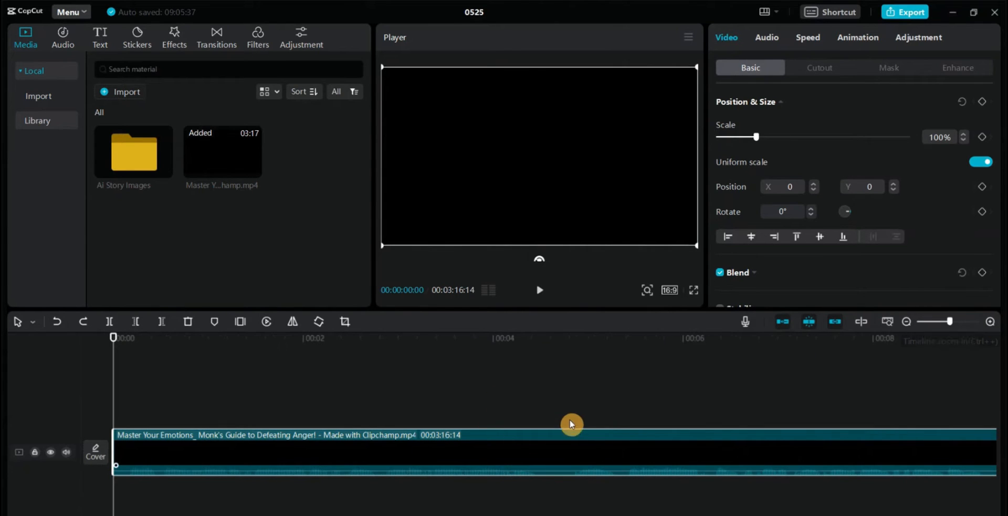
pyautogui.click(465, 370)
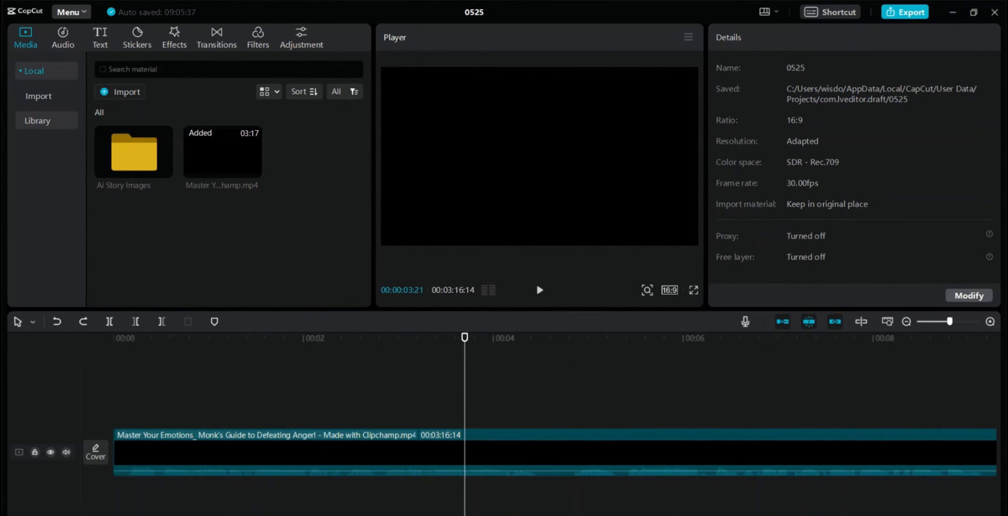
pyautogui.hscroll(6, 525, 410)
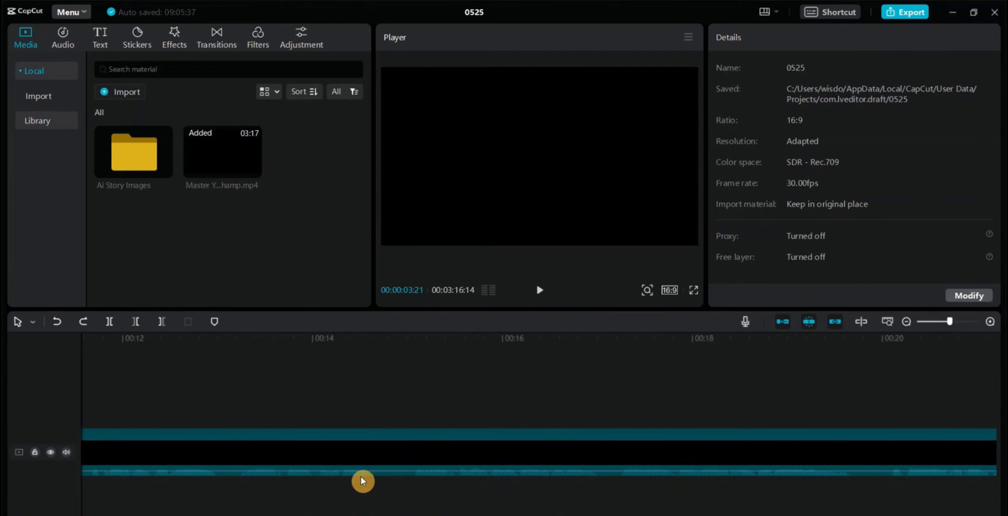
pyautogui.hscroll(9, 386, 472)
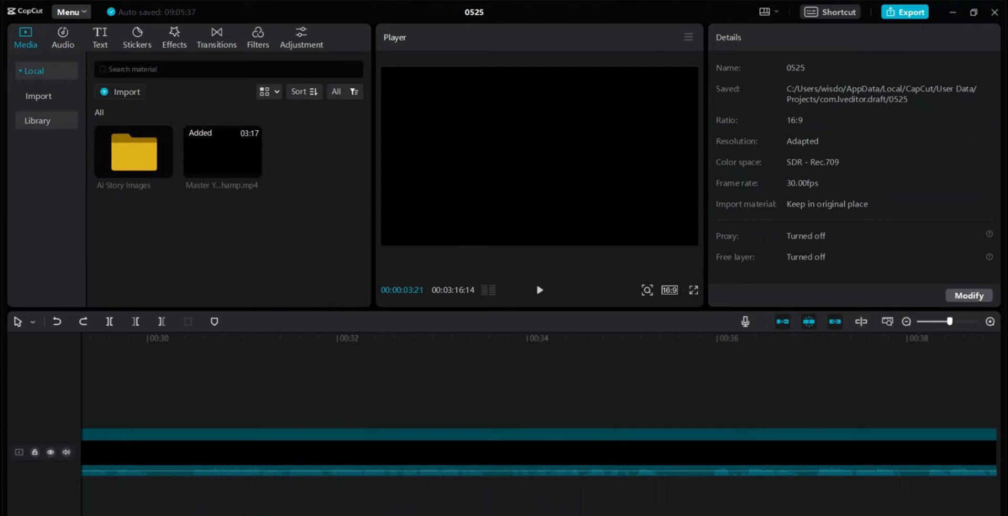
pyautogui.press('Home')
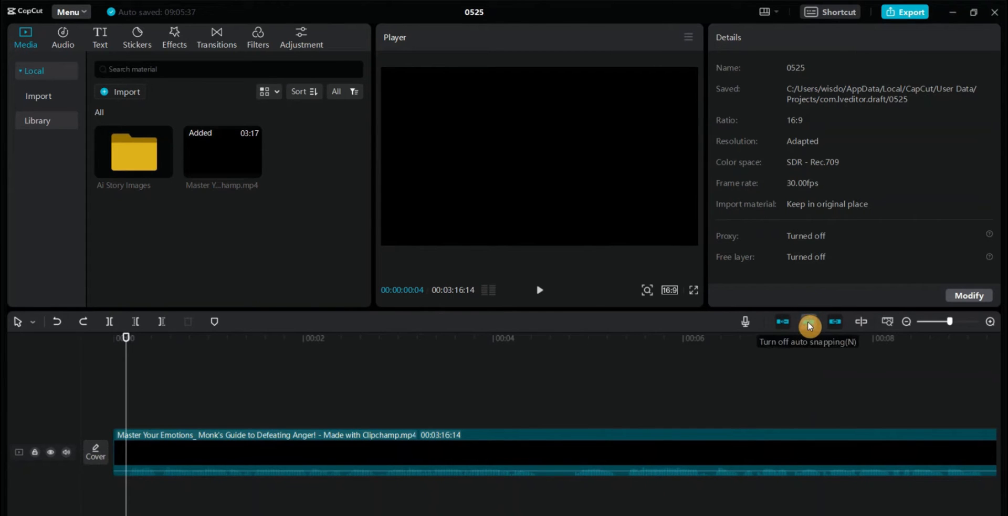
pyautogui.click(175, 403)
pyautogui.click(128, 348)
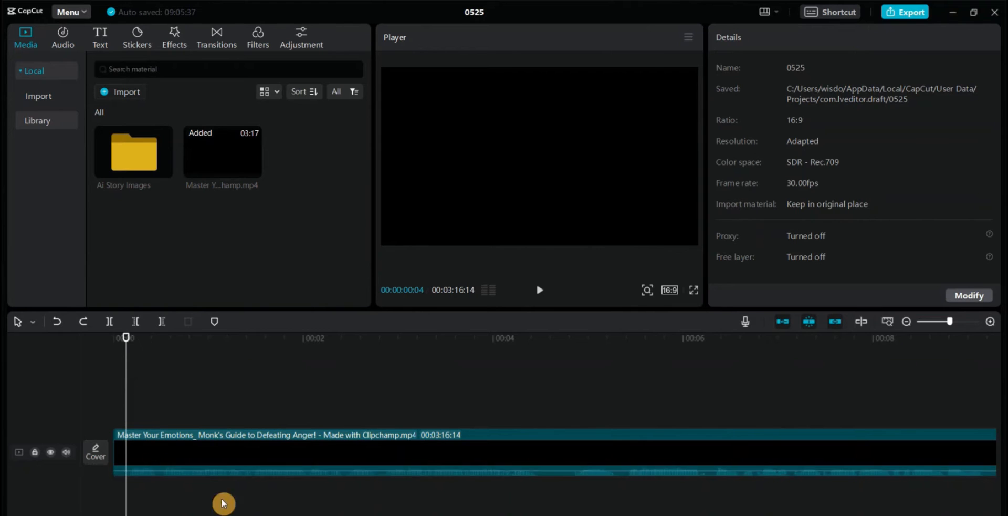
pyautogui.click(33, 321)
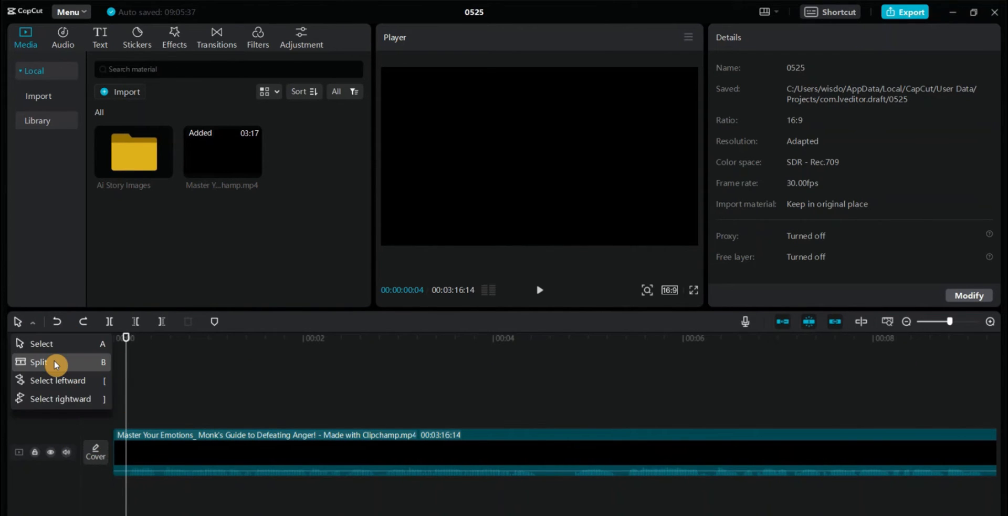
pyautogui.click(55, 361)
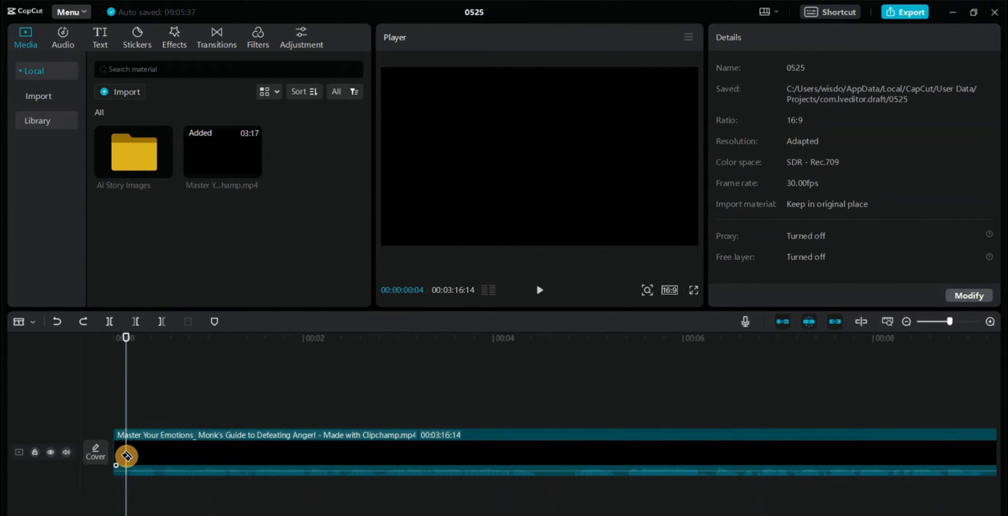
pyautogui.click(126, 455)
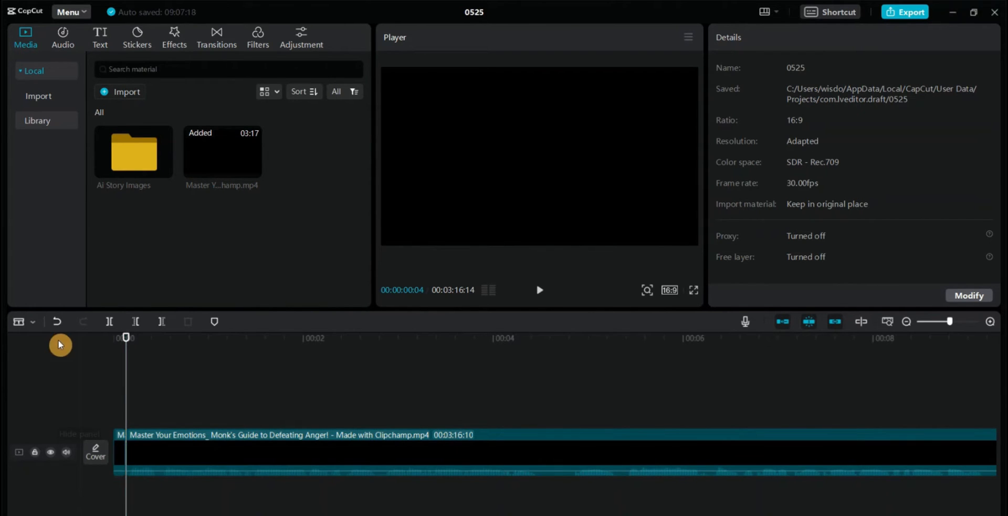
# Step: Return to the Select tool and delete the short silent piece at the start of the voiceover clip
pyautogui.click(23, 322)
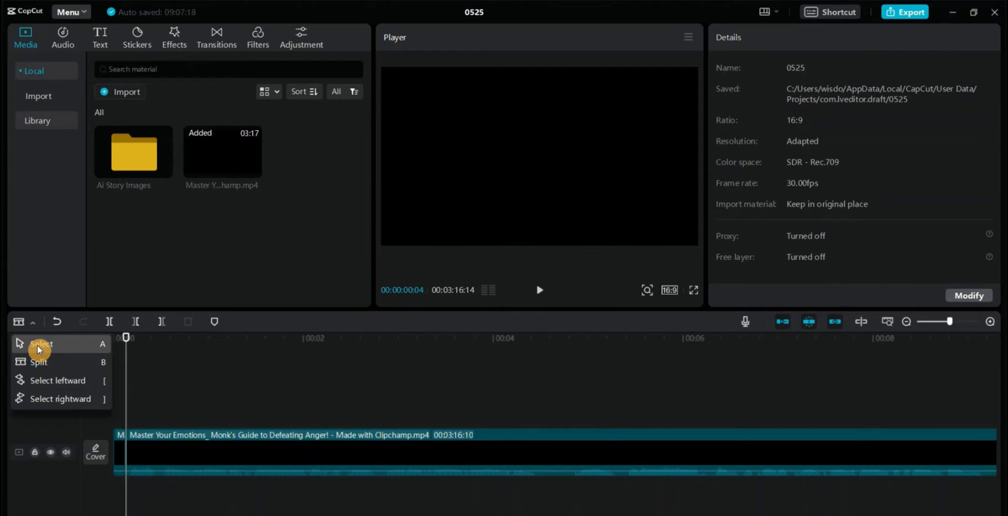
pyautogui.click(36, 345)
pyautogui.click(122, 448)
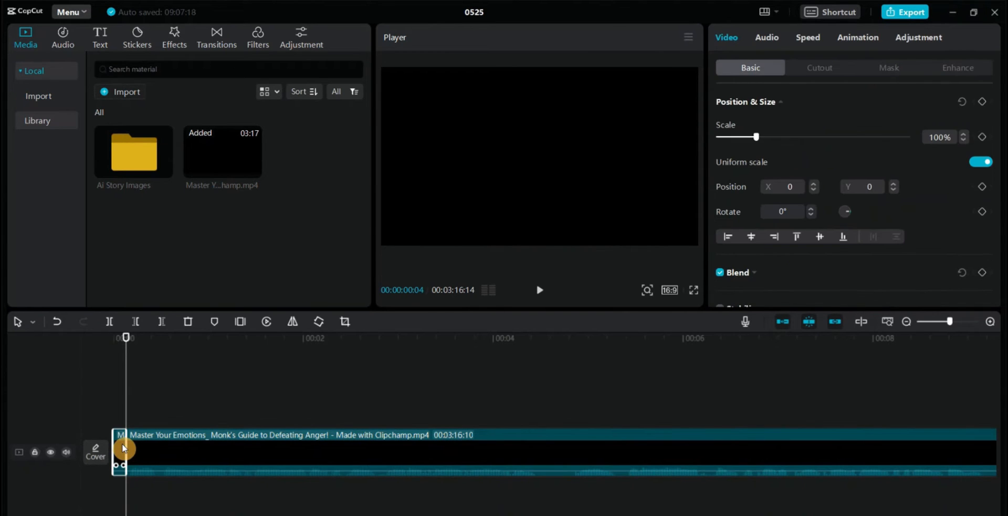
pyautogui.press('Delete')
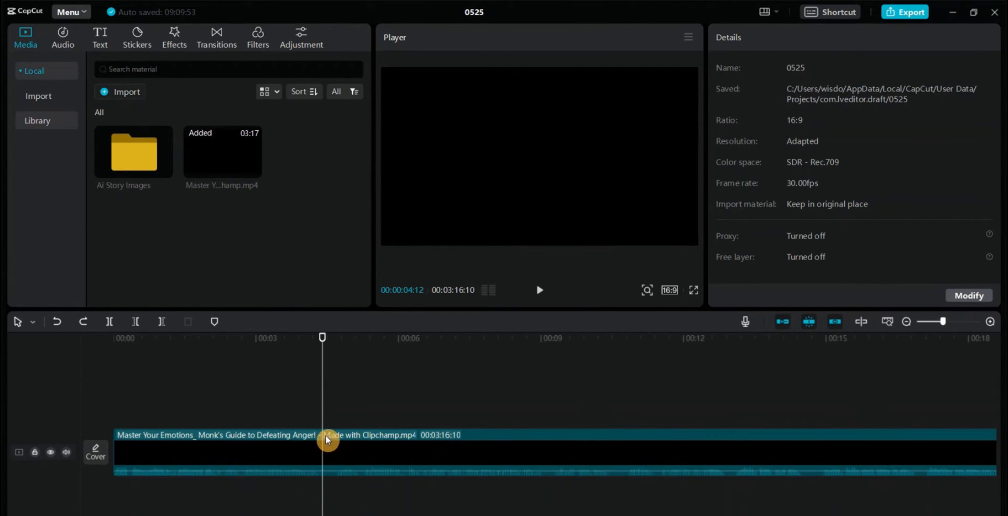
# Step: Remove the silent pause that starts at 00:00:08:21 from the voiceover clip
pyautogui.click(990, 322)
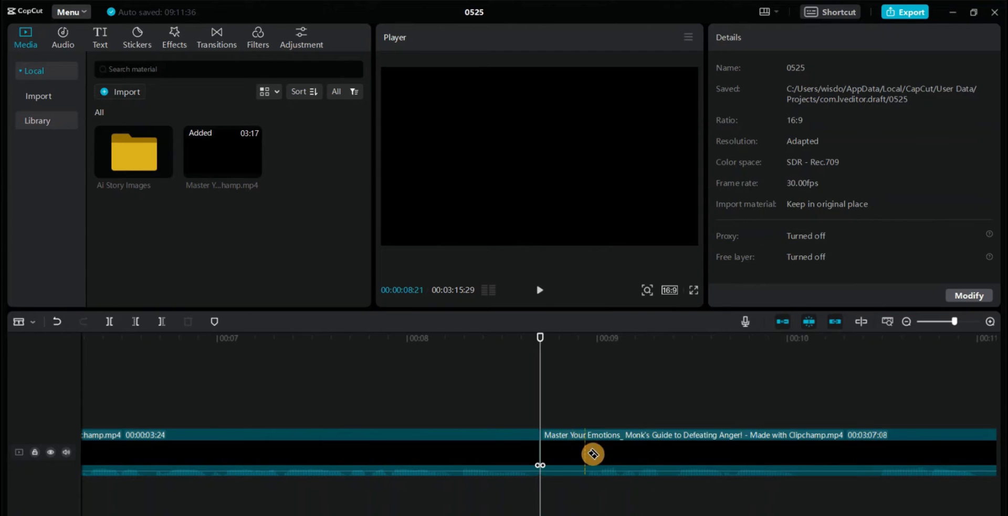
pyautogui.press('a')
pyautogui.click(559, 449)
pyautogui.press('Delete')
pyautogui.click(469, 346)
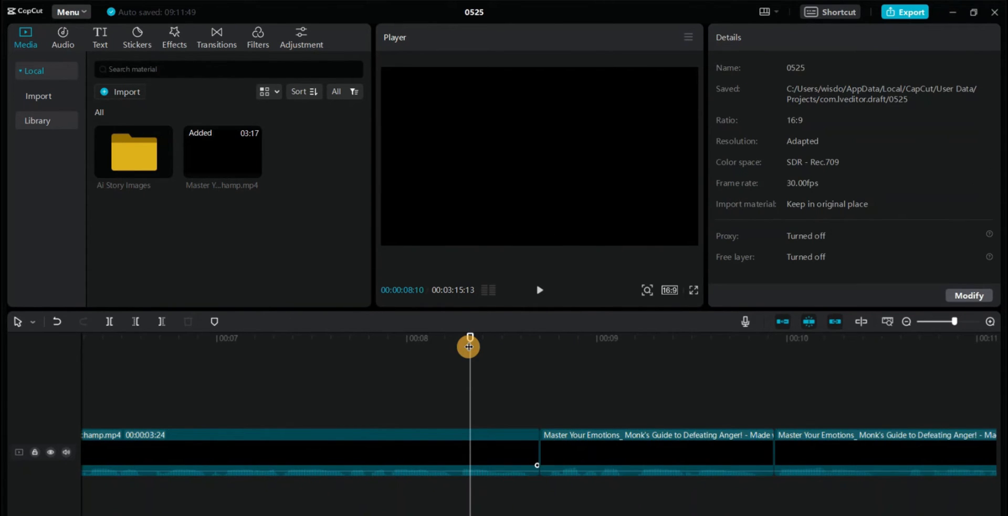
pyautogui.hscroll(5, 395, 442)
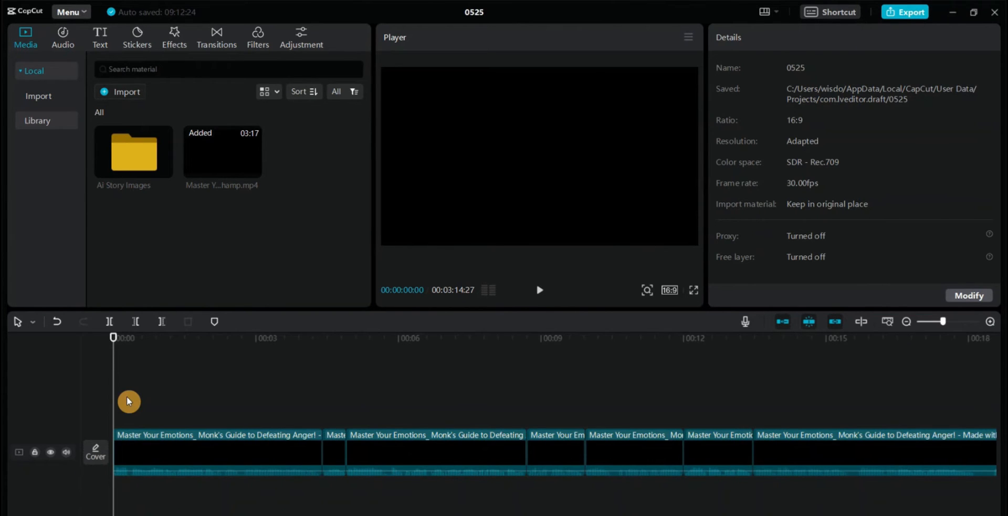
# Step: Place the second Scene 1 monastery image from the Ai Story Images folder above the voiceover track at the timeline's start
pyautogui.doubleClick(122, 154)
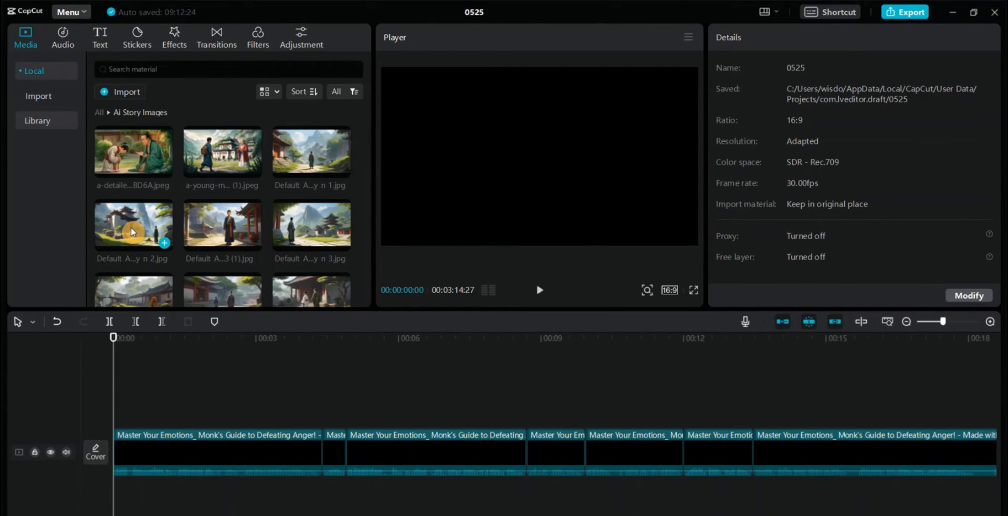
pyautogui.moveTo(130, 222); pyautogui.dragTo(118, 392)
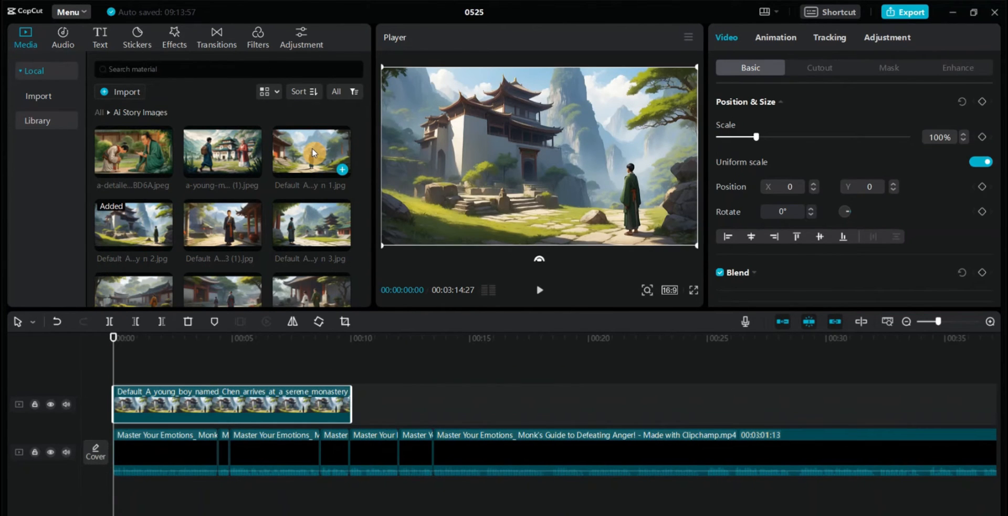
# Step: Place the monastery image ending in n_1.jpg from the Ai Story Images folder directly after the first image clip on the timeline
pyautogui.click(312, 146)
pyautogui.moveTo(308, 143); pyautogui.dragTo(352, 398)
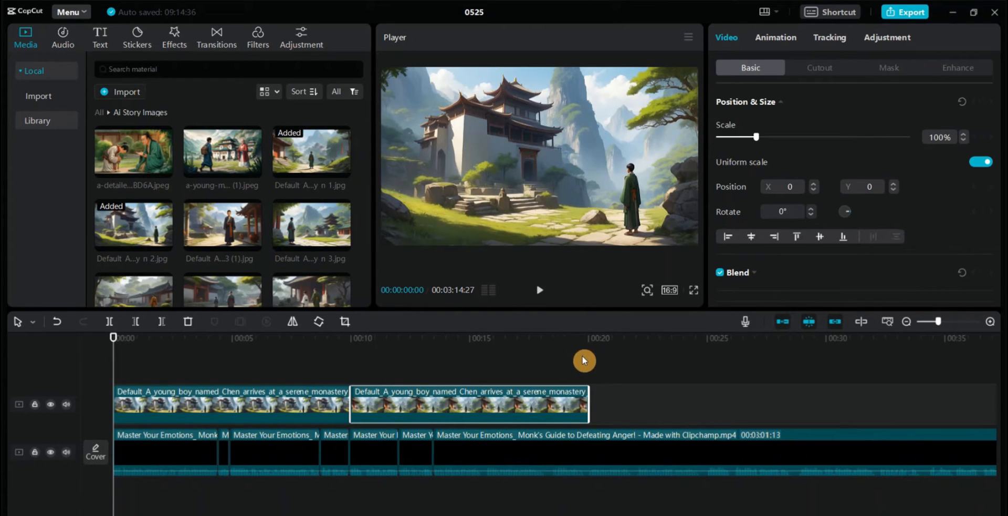
pyautogui.hscroll(2, 539, 423)
pyautogui.hscroll(3, 539, 404)
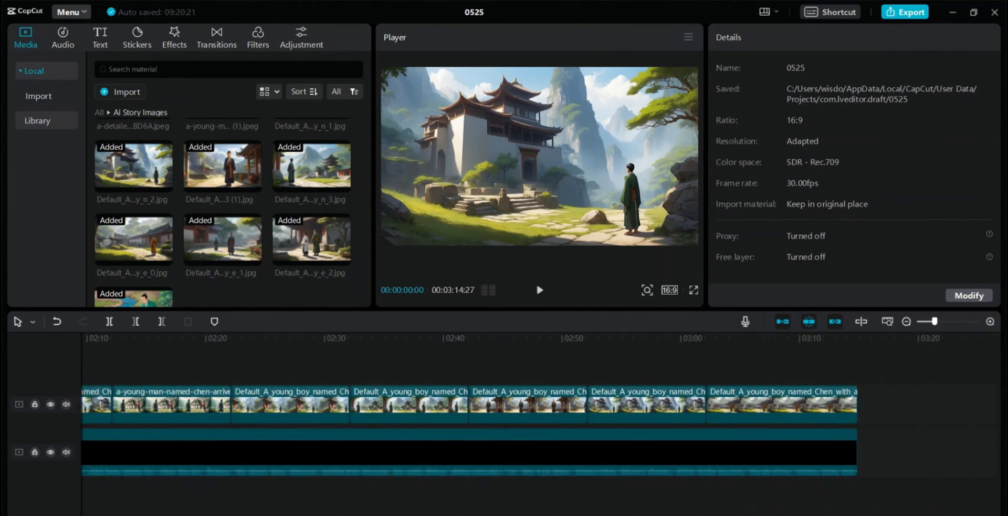
pyautogui.click(126, 398)
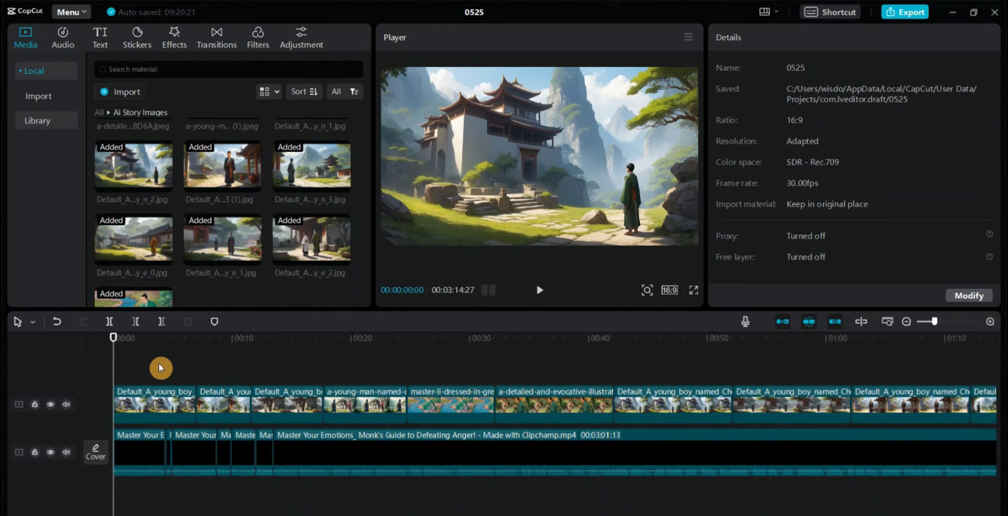
# Step: Try the Zoom 1 entrance animation with a 6.9 s duration on the first image clip, preview it and remove it
pyautogui.click(150, 405)
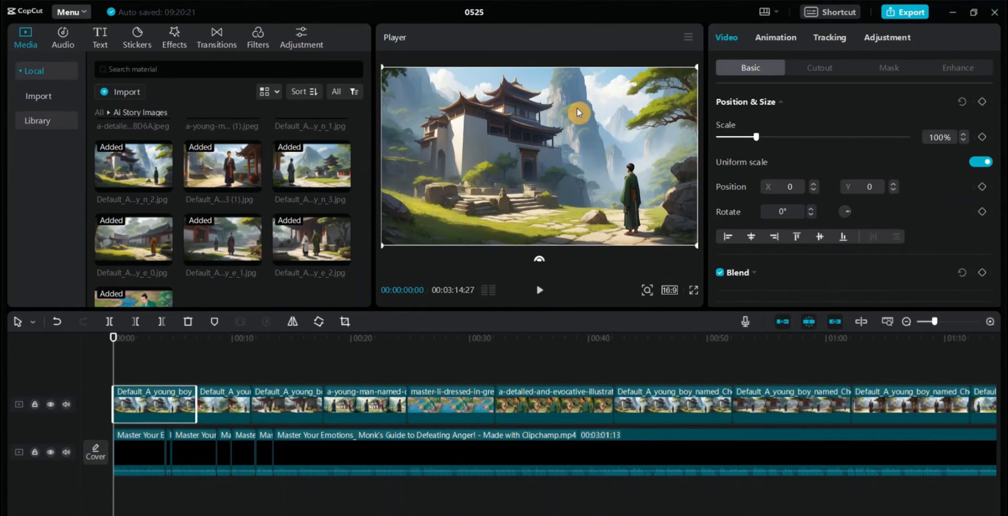
pyautogui.click(776, 39)
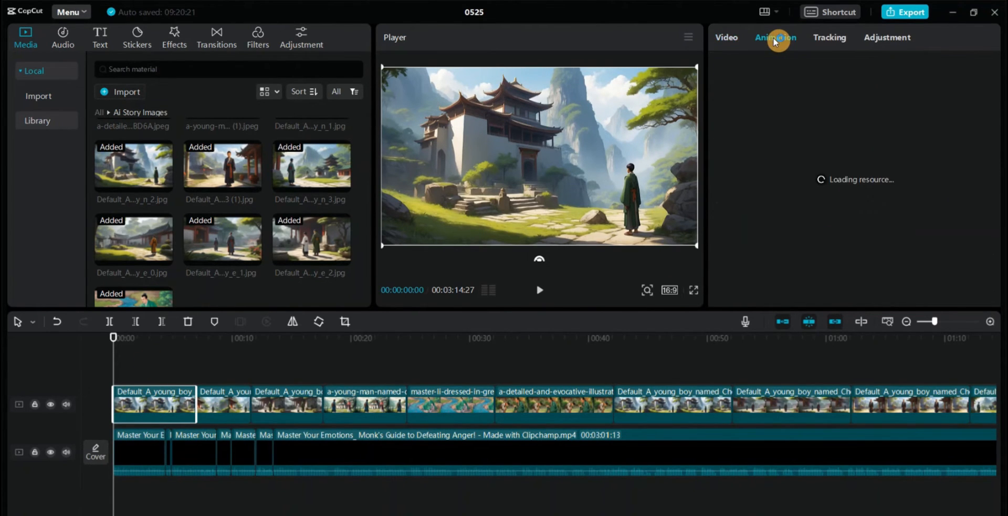
pyautogui.click(840, 117)
pyautogui.click(742, 117)
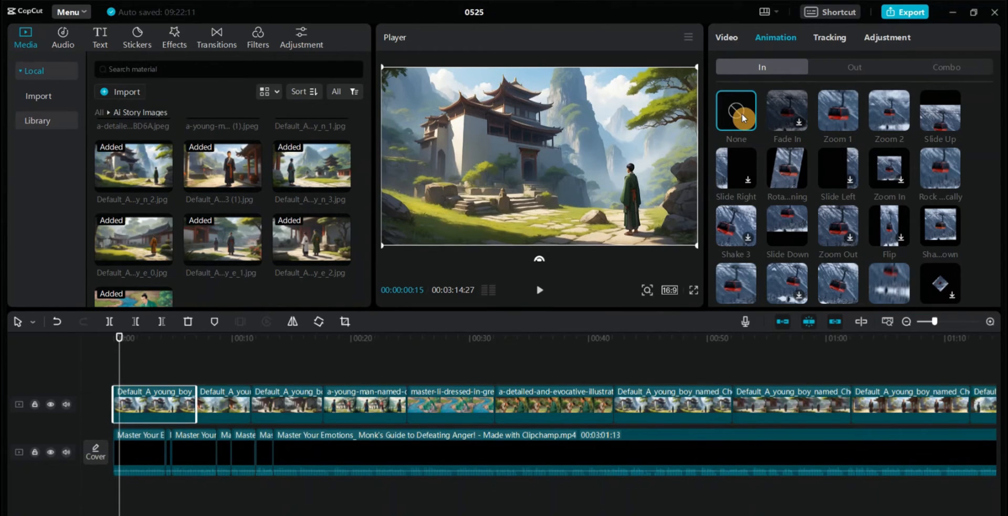
pyautogui.click(840, 116)
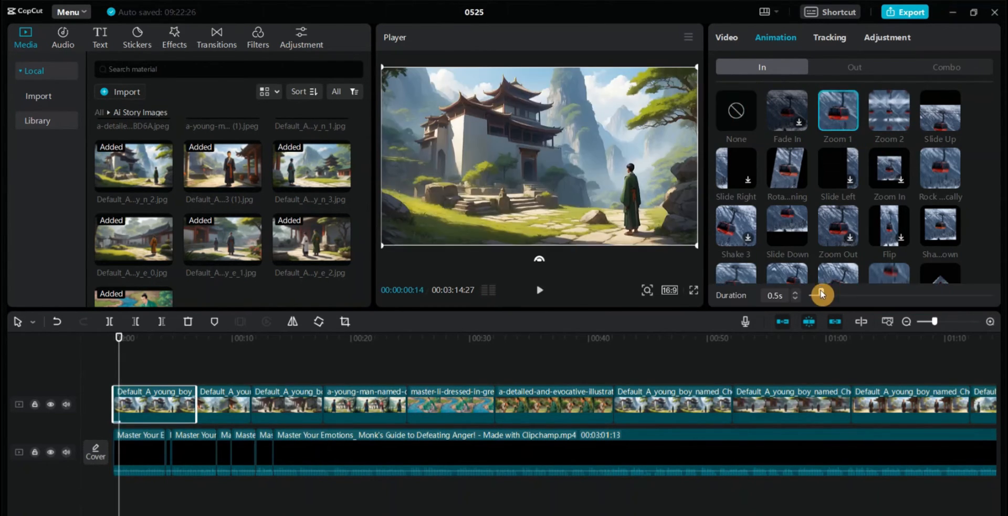
pyautogui.moveTo(822, 295); pyautogui.dragTo(991, 292)
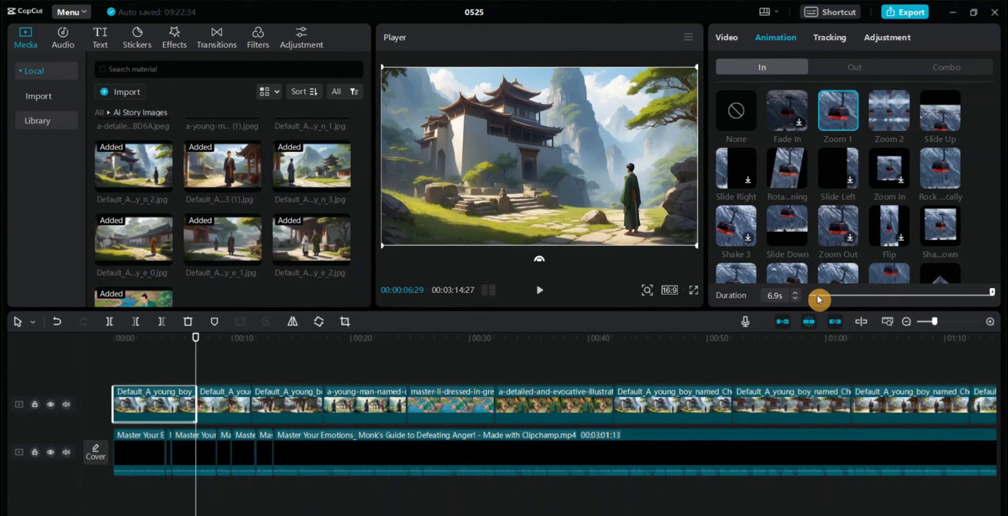
pyautogui.click(542, 296)
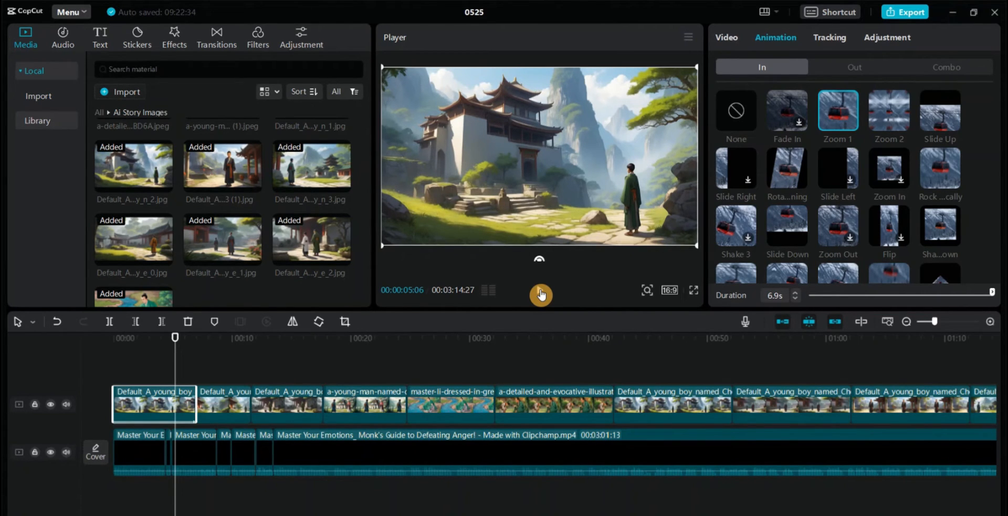
pyautogui.click(737, 117)
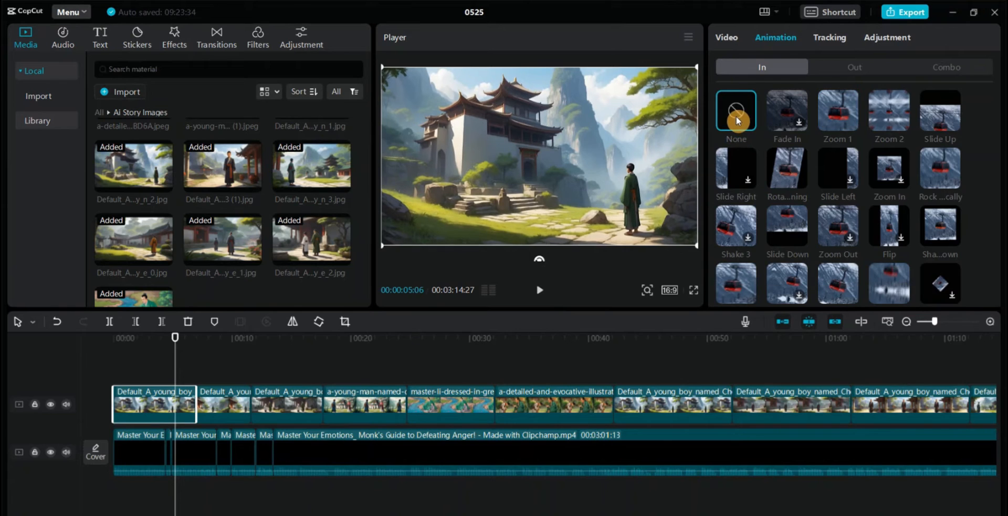
# Step: At the first image clip's start, set scale 125% and position X -83, Y 194, and add a Position & Size keyframe
pyautogui.click(728, 39)
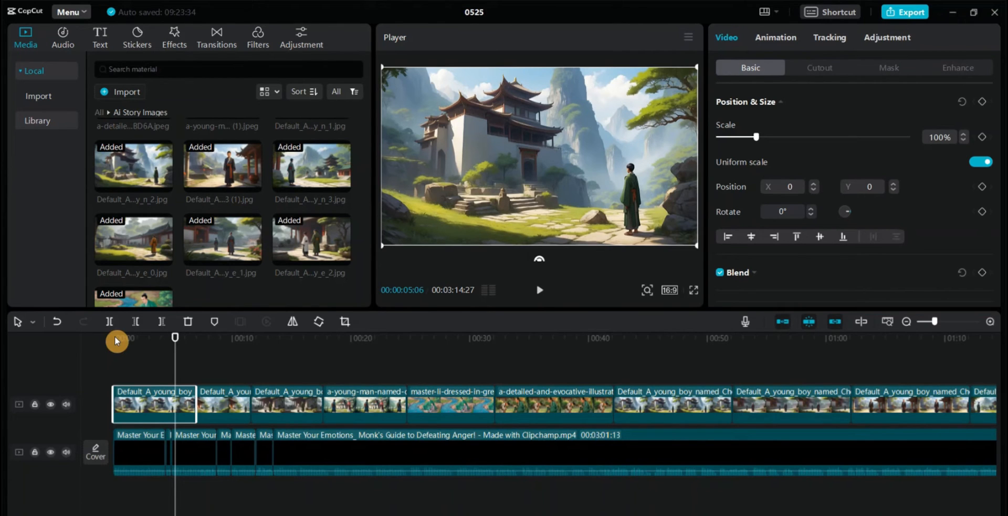
pyautogui.moveTo(175, 342); pyautogui.dragTo(122, 364)
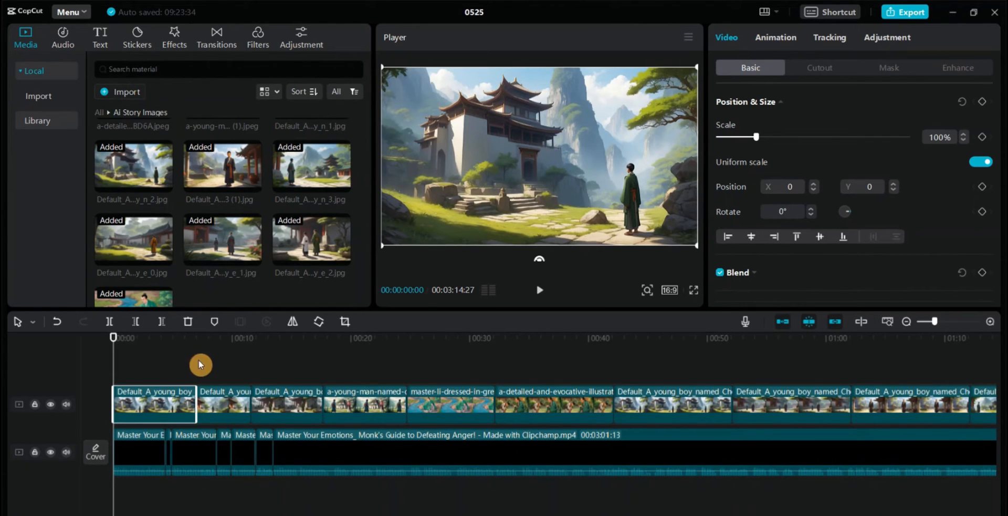
pyautogui.moveTo(757, 136)
pyautogui.mouseDown()
pyautogui.moveTo(777, 135)
pyautogui.moveTo(766, 137)
pyautogui.mouseUp()
pyautogui.moveTo(603, 211); pyautogui.dragTo(589, 172)
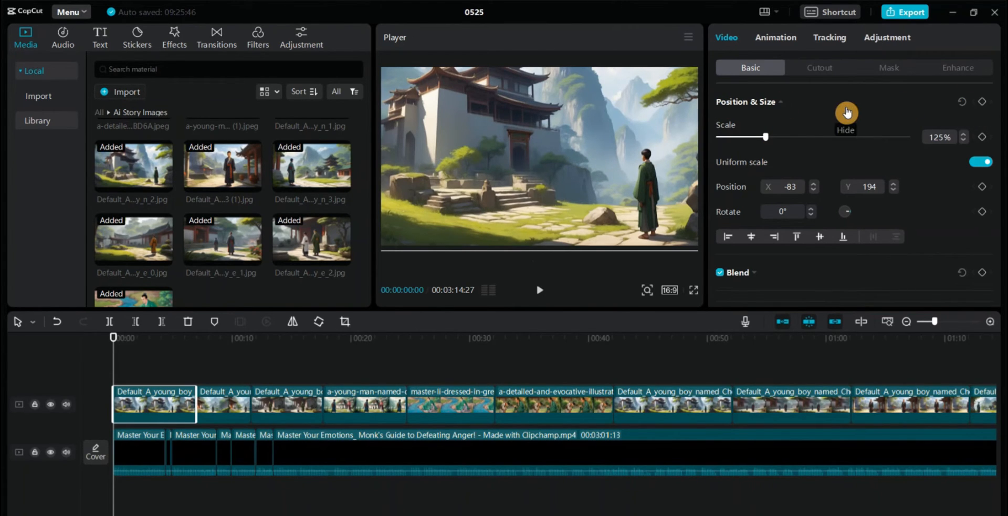
pyautogui.click(984, 106)
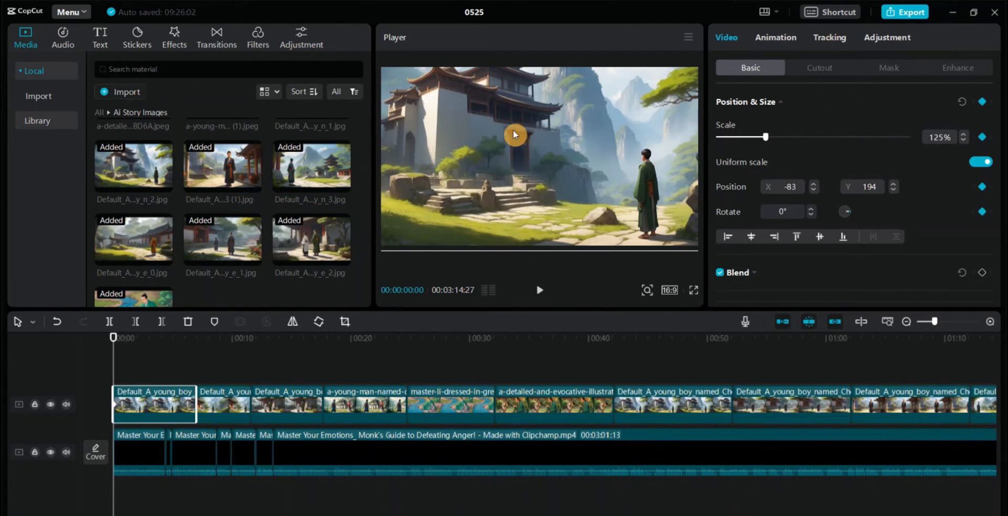
# Step: Add a Position & Size keyframe at 00:00:06:19 on the first image clip, scale it to 175% and reposition it to keep the figure in frame
pyautogui.moveTo(117, 337); pyautogui.dragTo(192, 351)
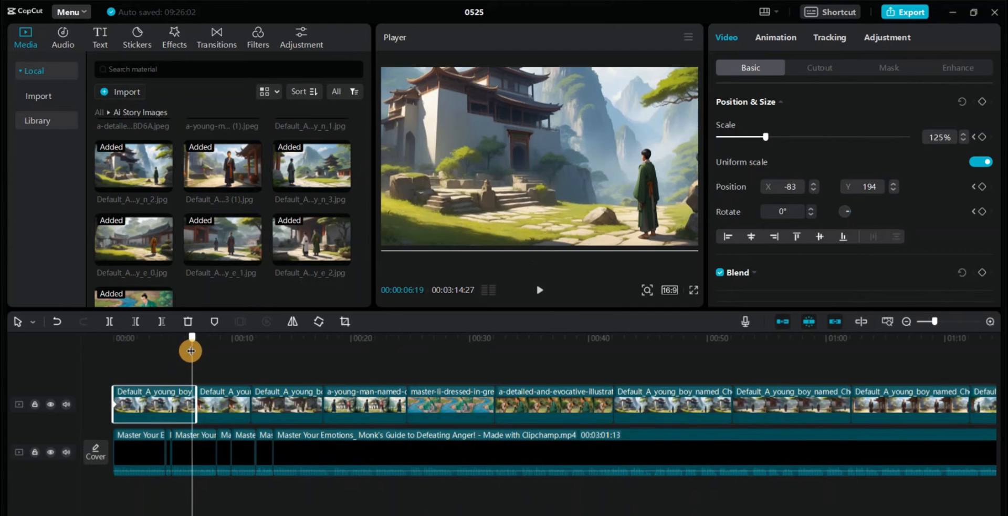
pyautogui.click(982, 109)
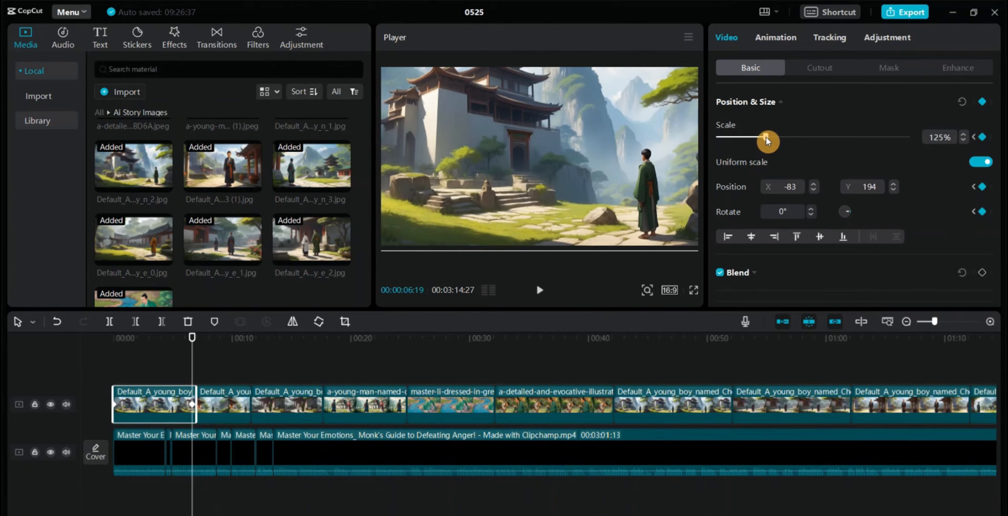
pyautogui.moveTo(767, 140); pyautogui.dragTo(785, 139)
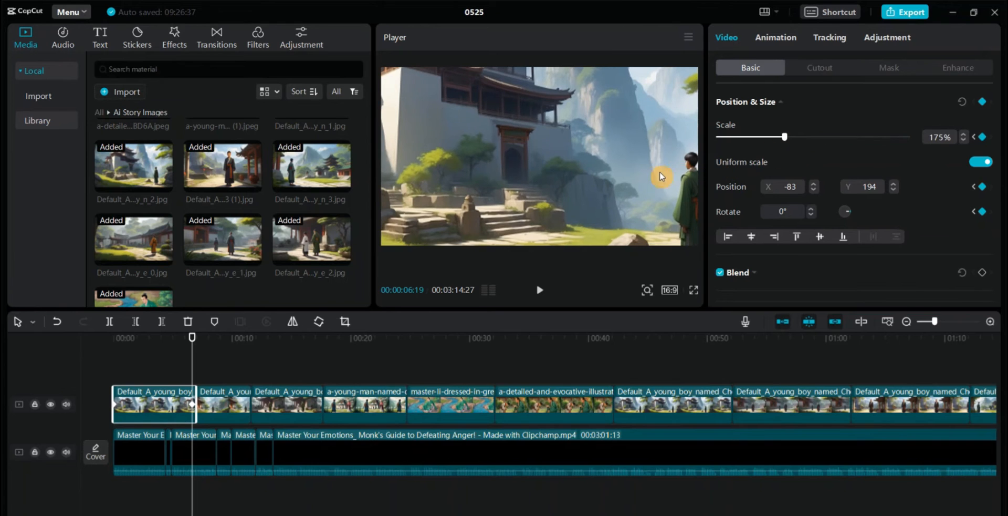
pyautogui.moveTo(655, 177); pyautogui.dragTo(614, 144)
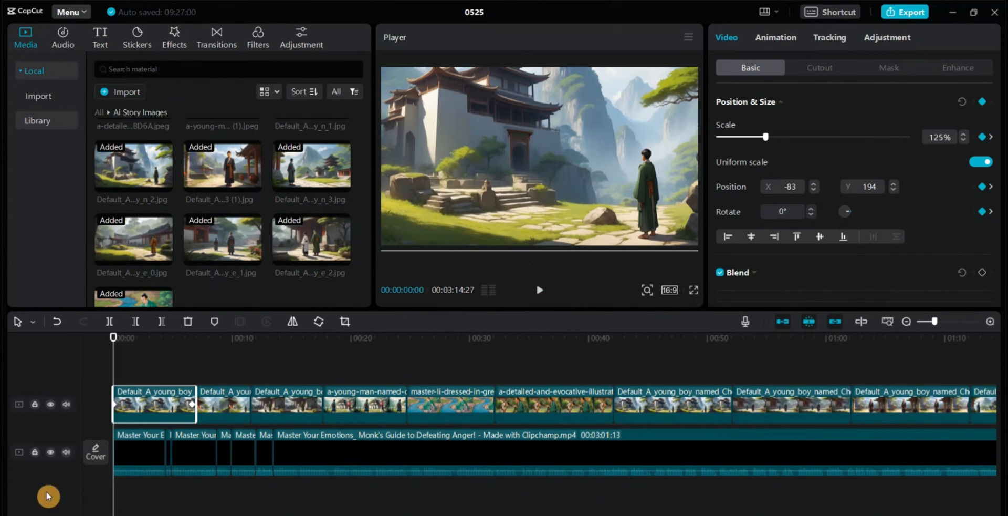
# Step: Mute the voiceover track and play the first image clip to check its zoom movement
pyautogui.click(66, 454)
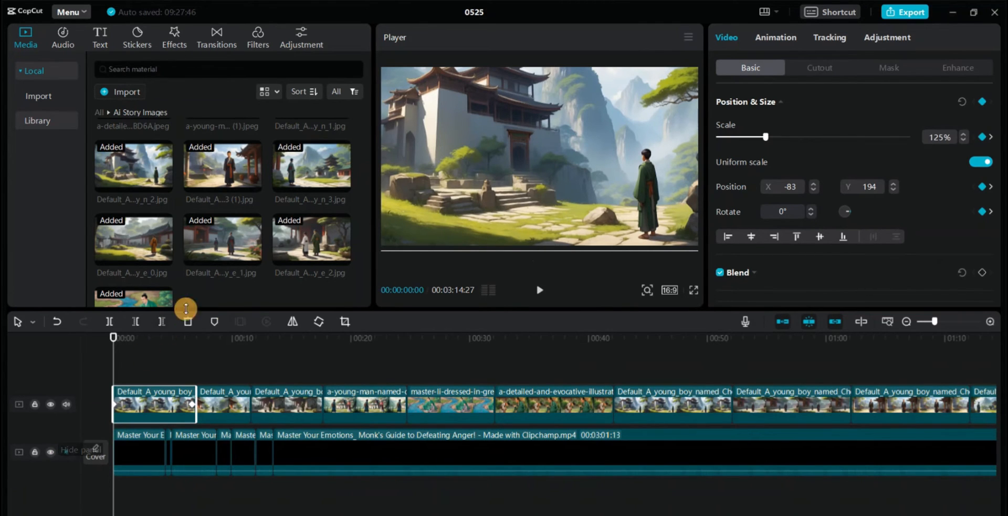
pyautogui.click(539, 294)
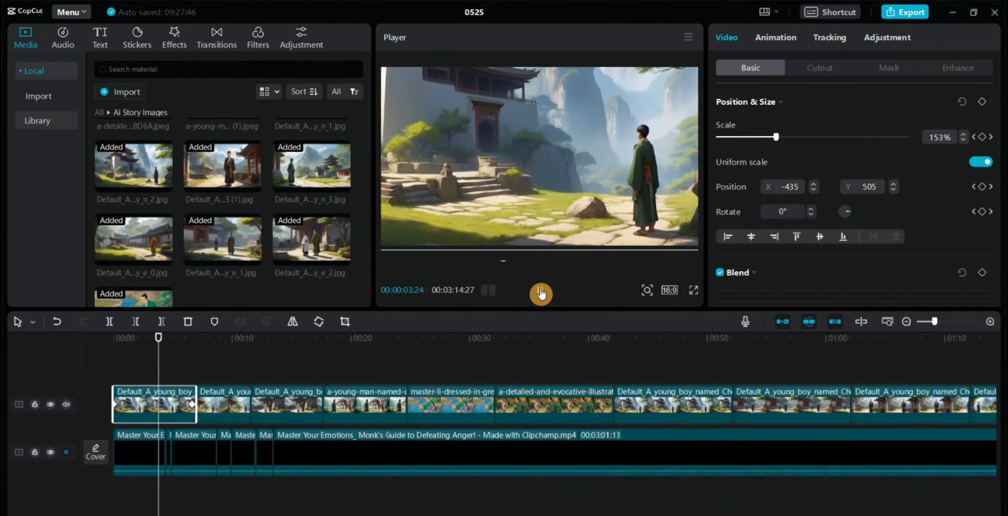
pyautogui.click(541, 293)
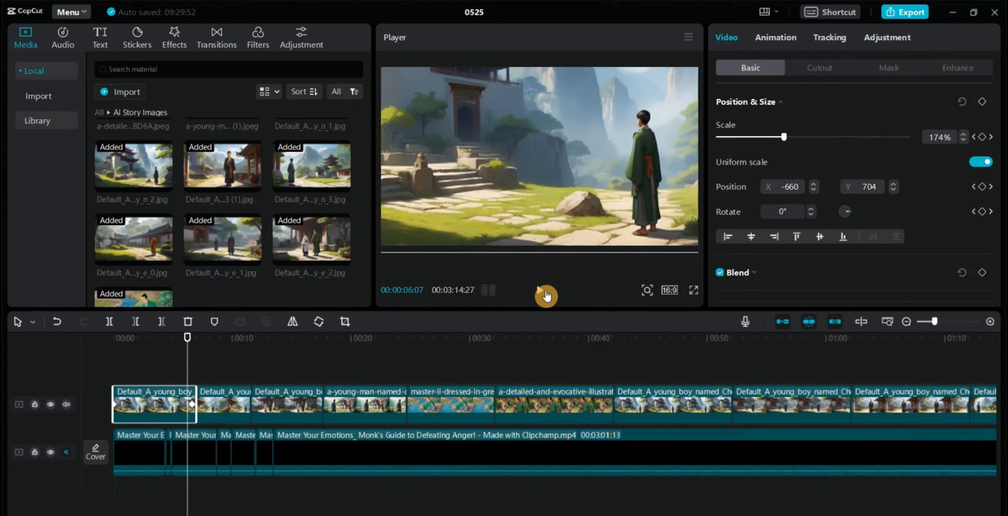
# Step: At the second image clip's start, set scale 125% and position Y 206, and add a Position & Size keyframe
pyautogui.click(206, 408)
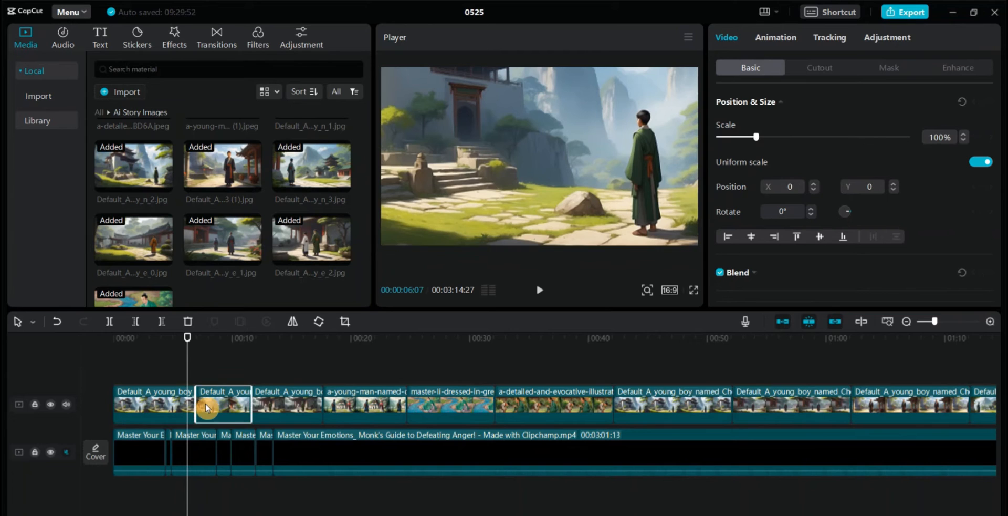
pyautogui.click(198, 339)
pyautogui.click(196, 338)
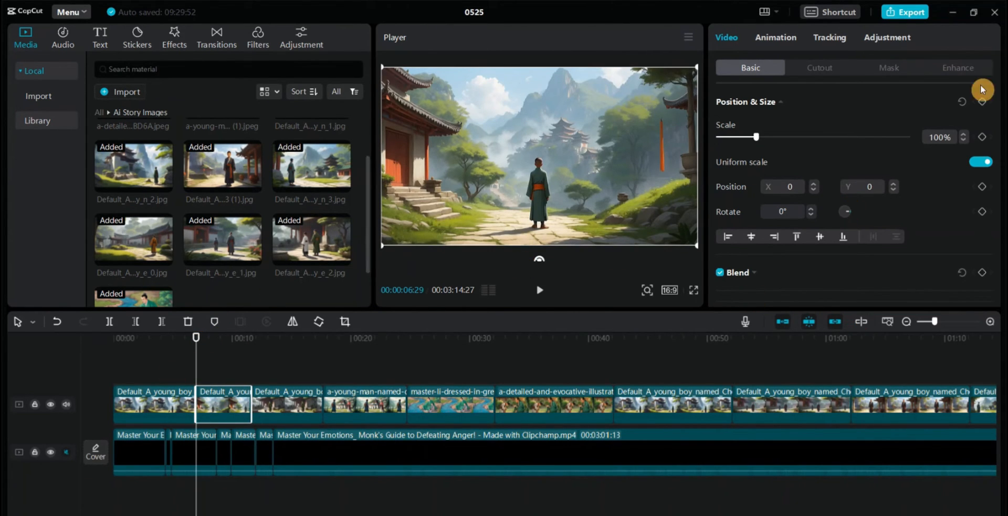
pyautogui.moveTo(759, 142); pyautogui.dragTo(768, 138)
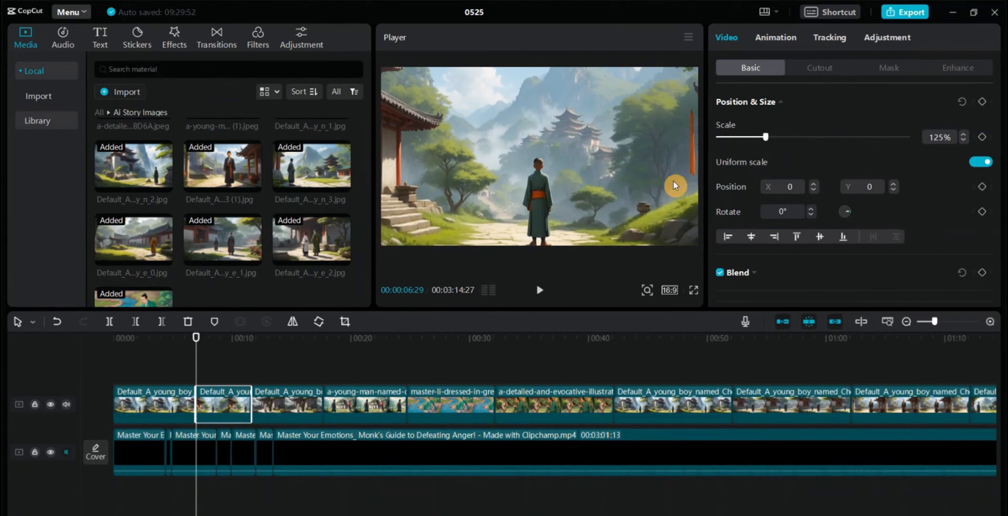
pyautogui.moveTo(611, 189); pyautogui.dragTo(612, 175)
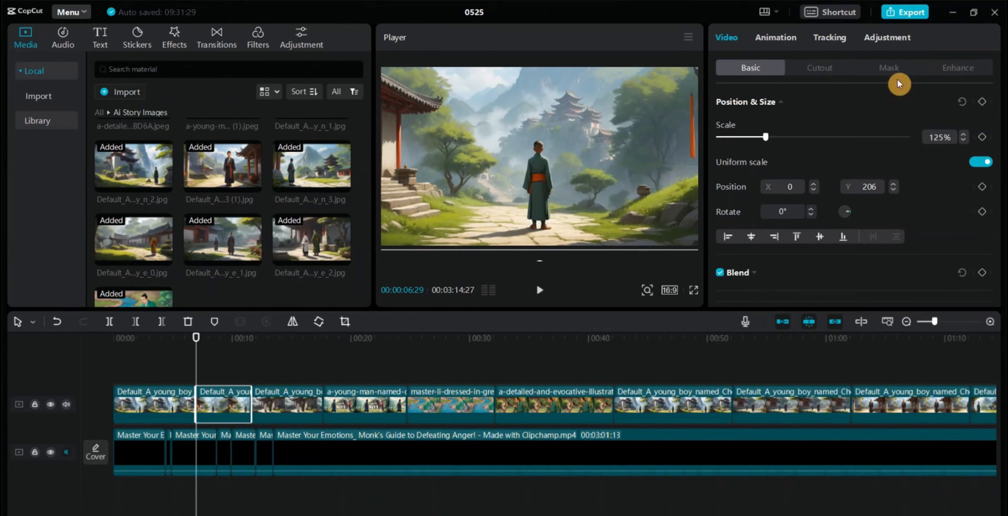
pyautogui.click(982, 107)
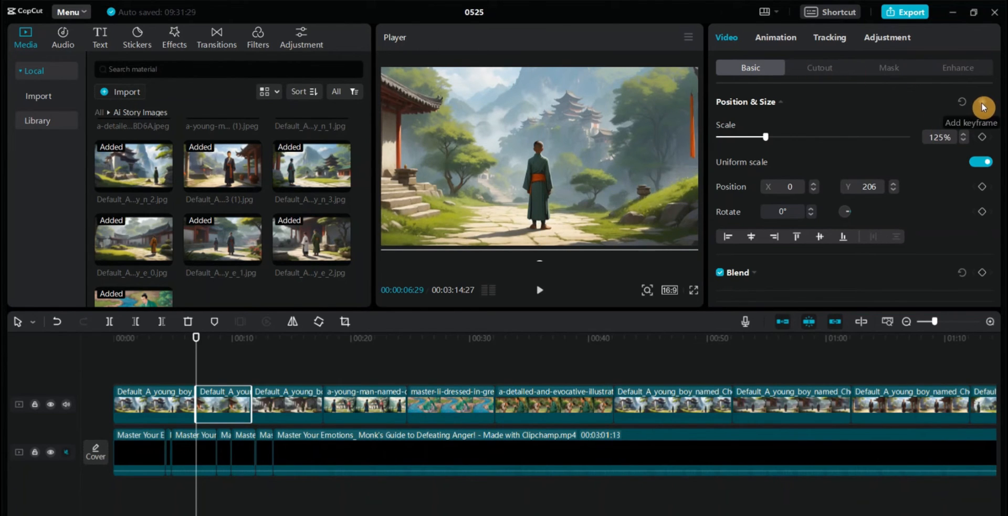
# Step: Add a Position & Size keyframe at 00:00:11:07 near the second image clip's end and enlarge the image there
pyautogui.click(248, 339)
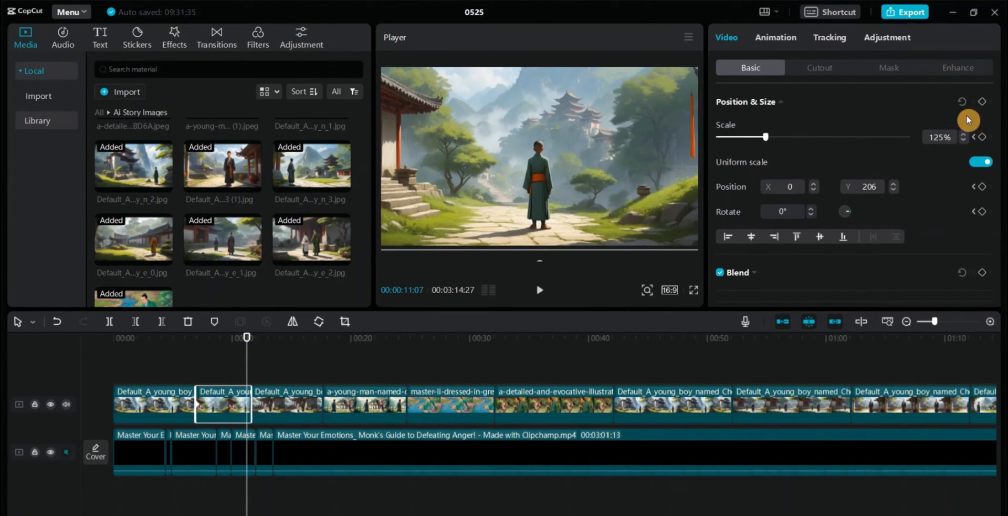
pyautogui.click(983, 102)
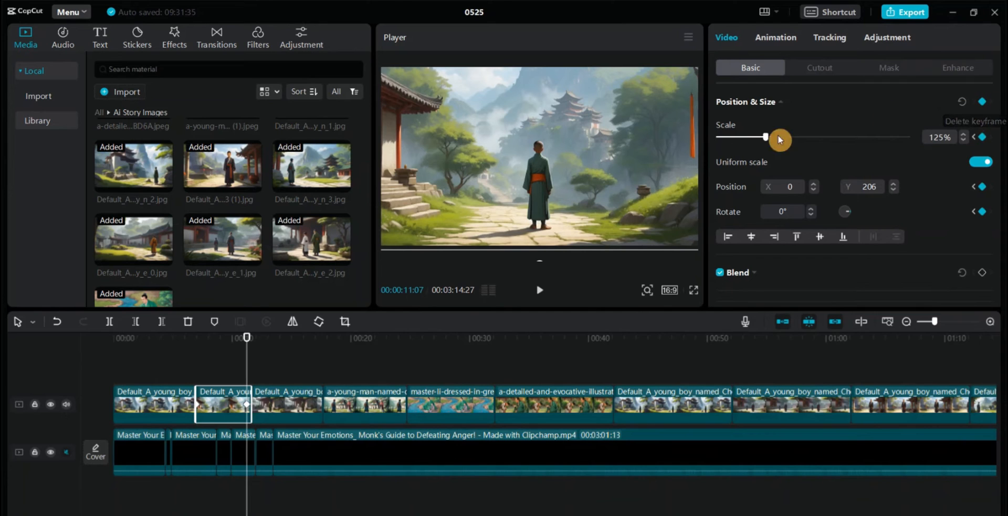
pyautogui.moveTo(765, 139); pyautogui.dragTo(786, 140)
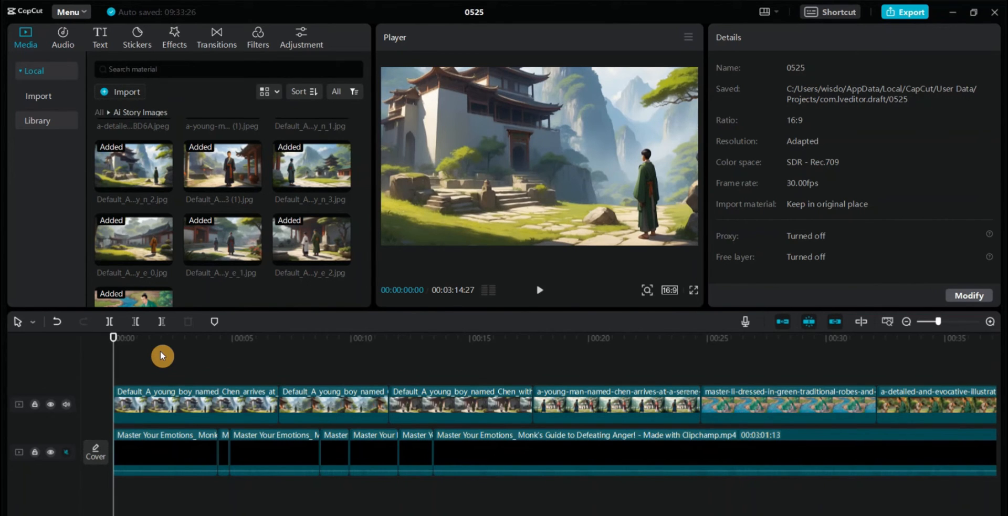
# Step: Add the Dissolve II overlay transition between the first and second image clips and set its duration to 0.3 s
pyautogui.click(219, 32)
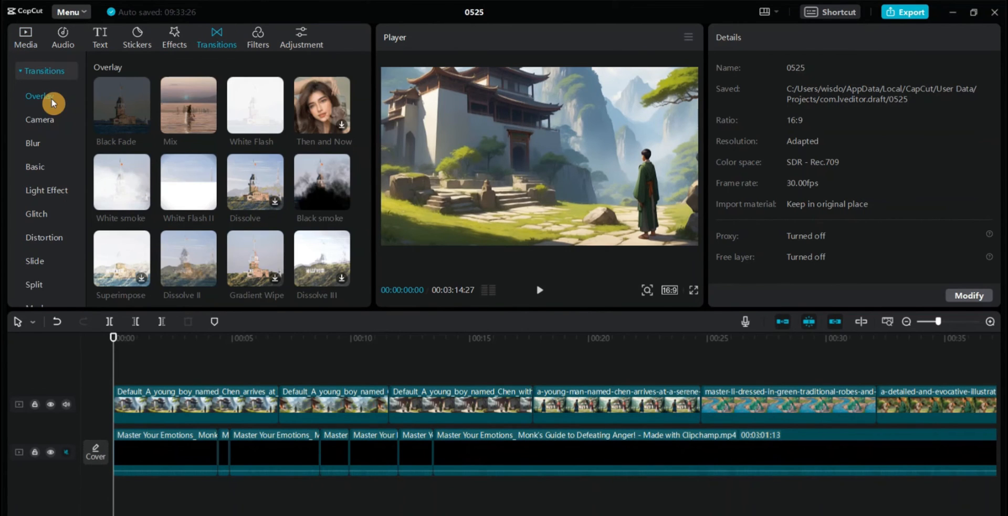
pyautogui.scroll(-2, 168, 132)
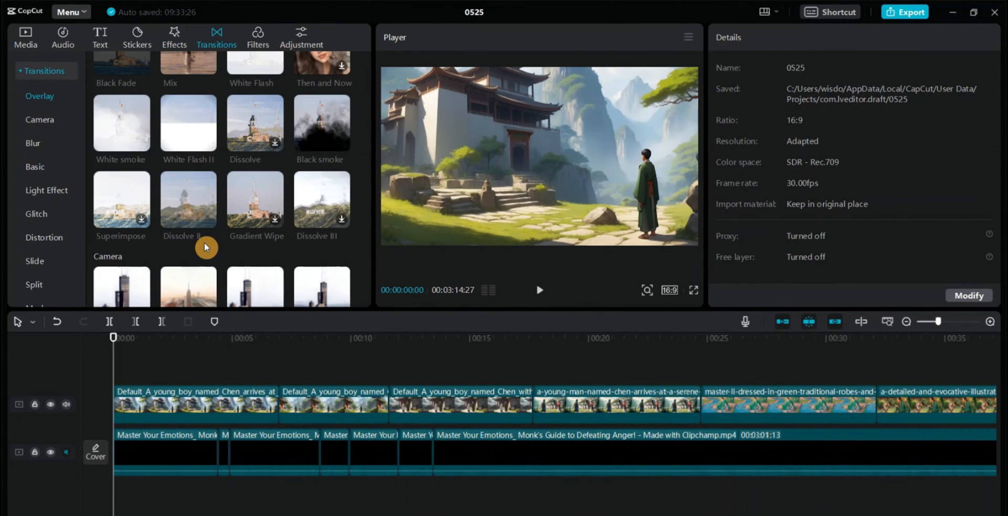
pyautogui.moveTo(184, 206)
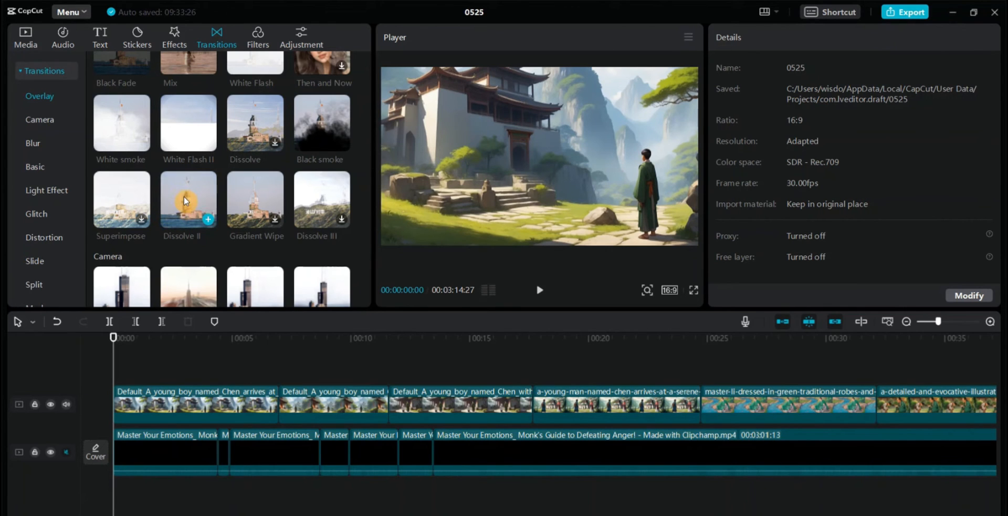
pyautogui.click(185, 194)
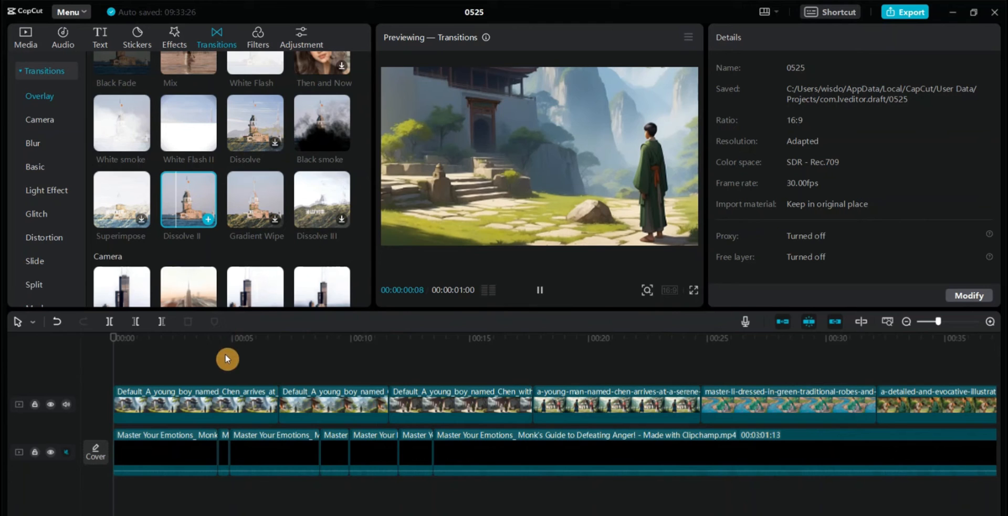
pyautogui.moveTo(227, 359); pyautogui.dragTo(278, 402)
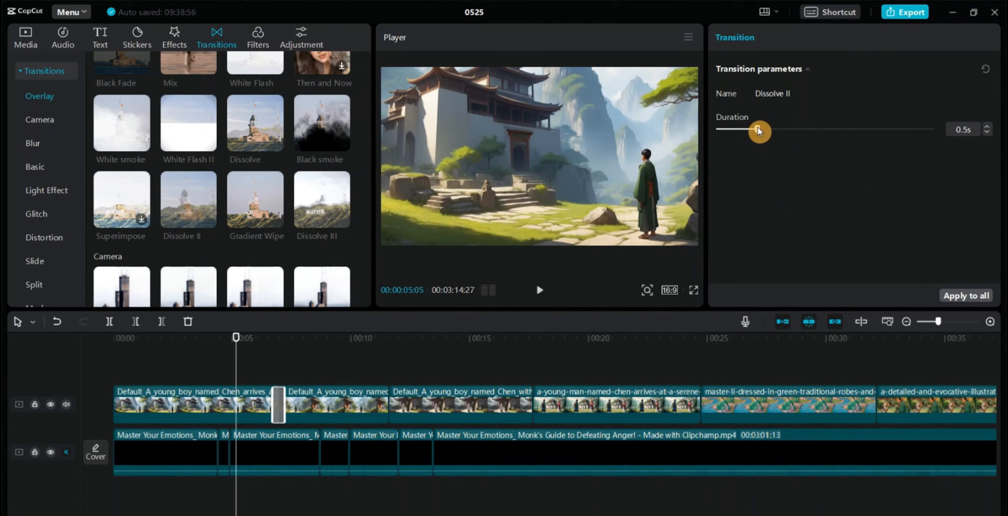
pyautogui.moveTo(759, 132); pyautogui.dragTo(744, 129)
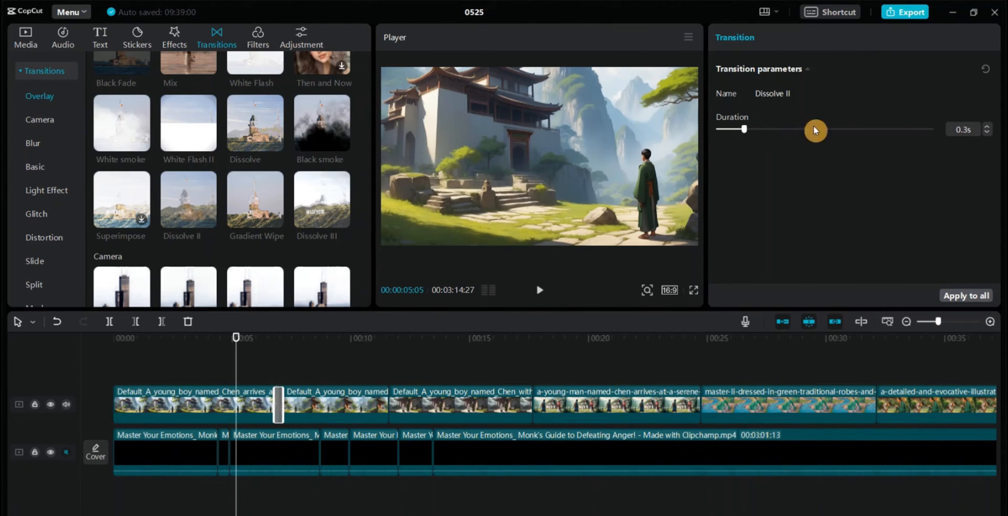
# Step: Apply the 0.3 s Dissolve II transition to all cuts between the image clips
pyautogui.click(963, 297)
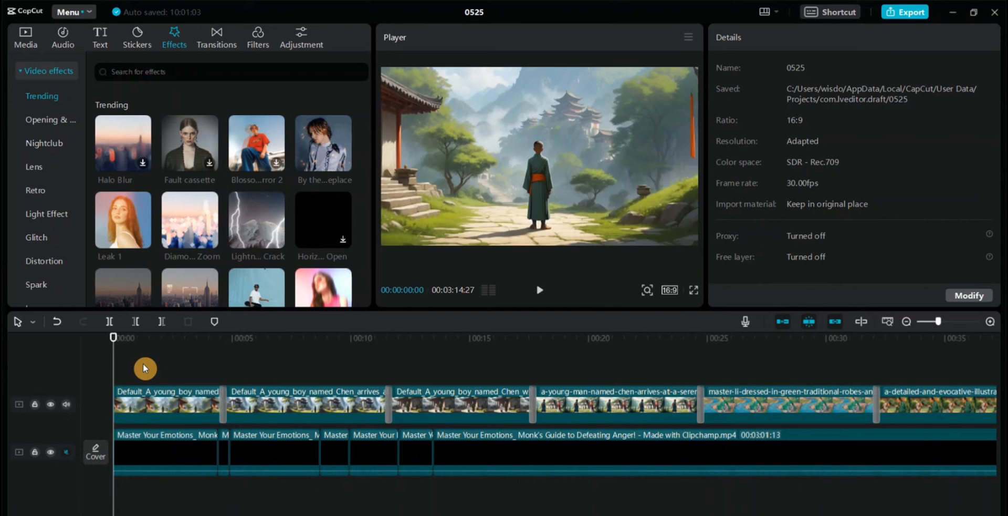
# Step: Add the vivid filter from the Life category at the timeline start and extend it across the whole video
pyautogui.click(256, 41)
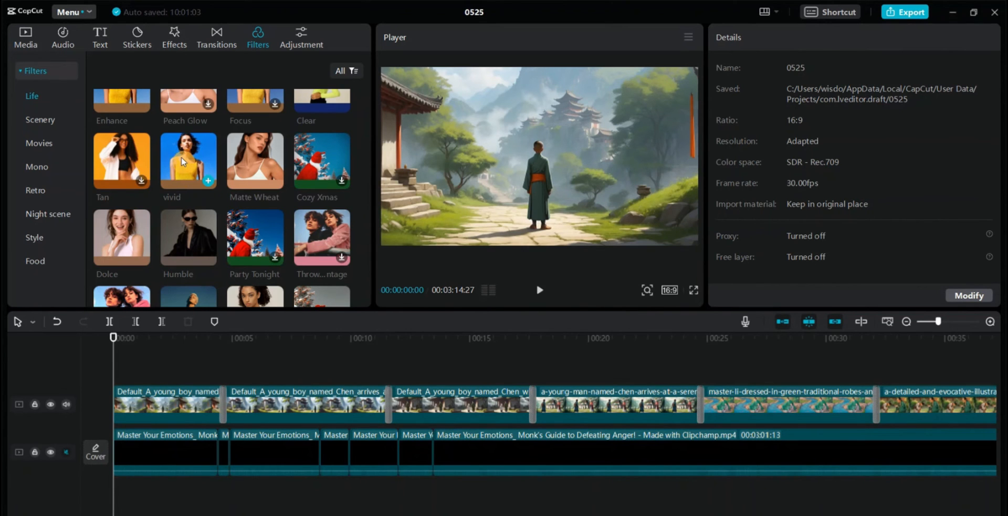
pyautogui.moveTo(184, 163); pyautogui.dragTo(113, 372)
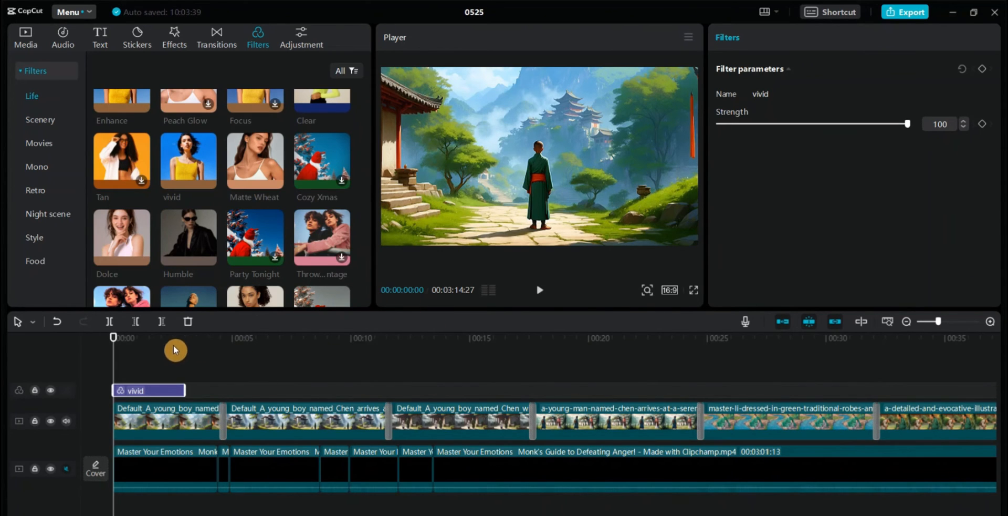
pyautogui.click(205, 343)
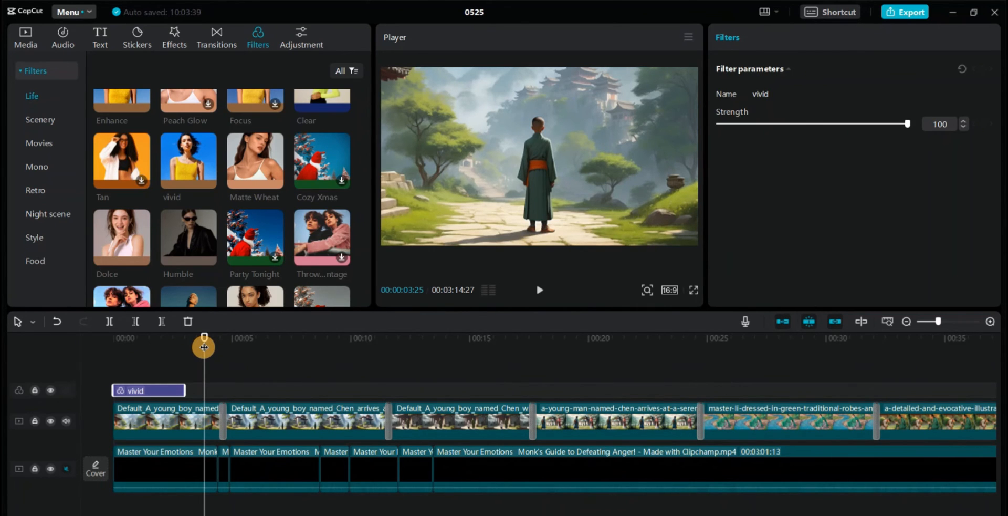
pyautogui.click(907, 322)
pyautogui.click(908, 322)
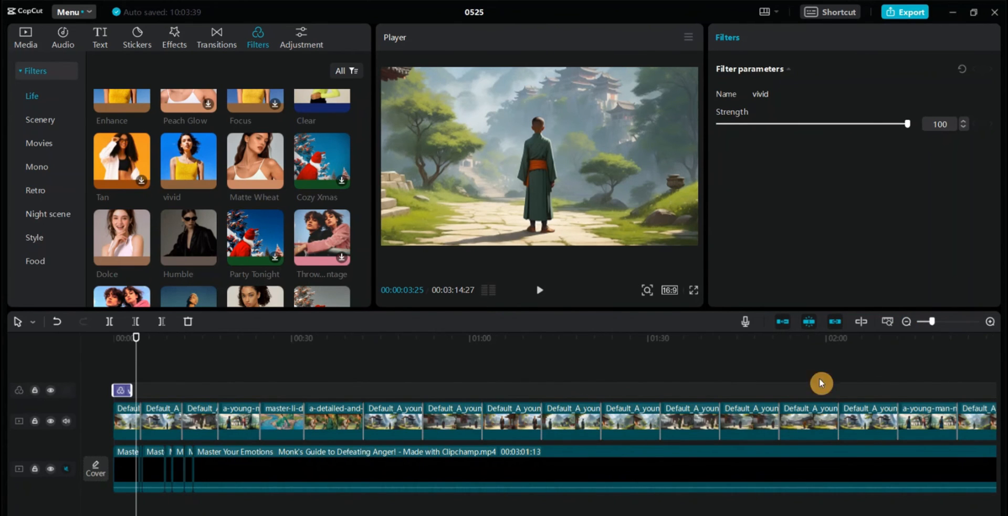
pyautogui.click(906, 321)
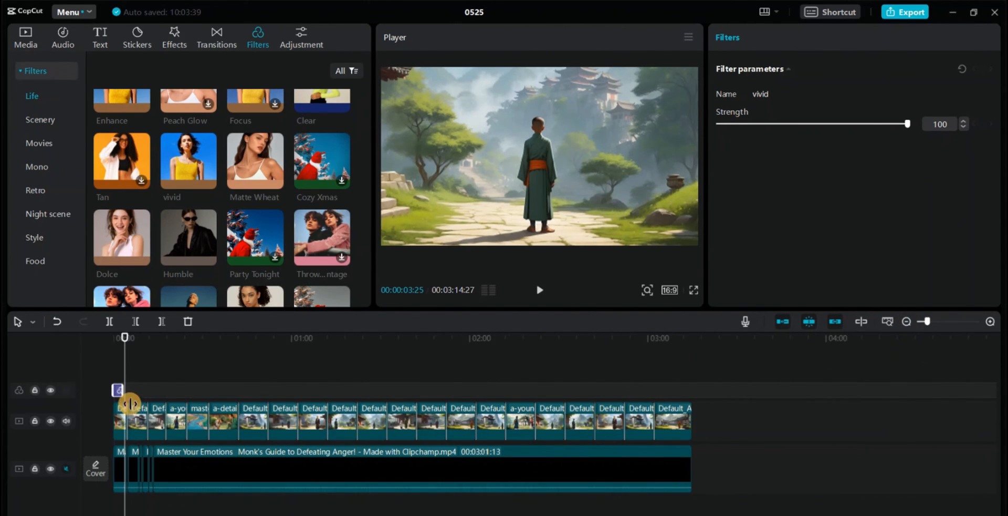
pyautogui.moveTo(122, 387); pyautogui.dragTo(688, 394)
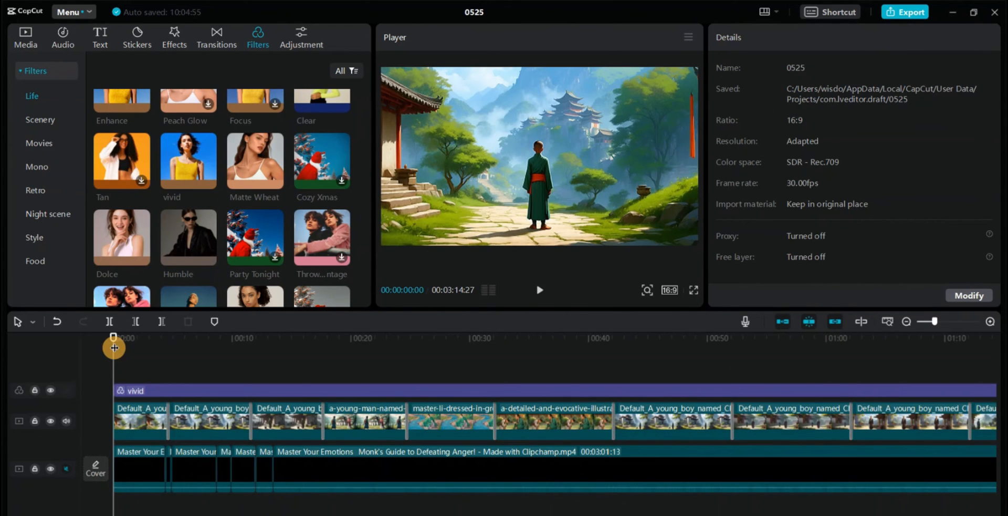
# Step: Add the Camera Shake video effect at the timeline start and set its range and speed to 1
pyautogui.click(175, 35)
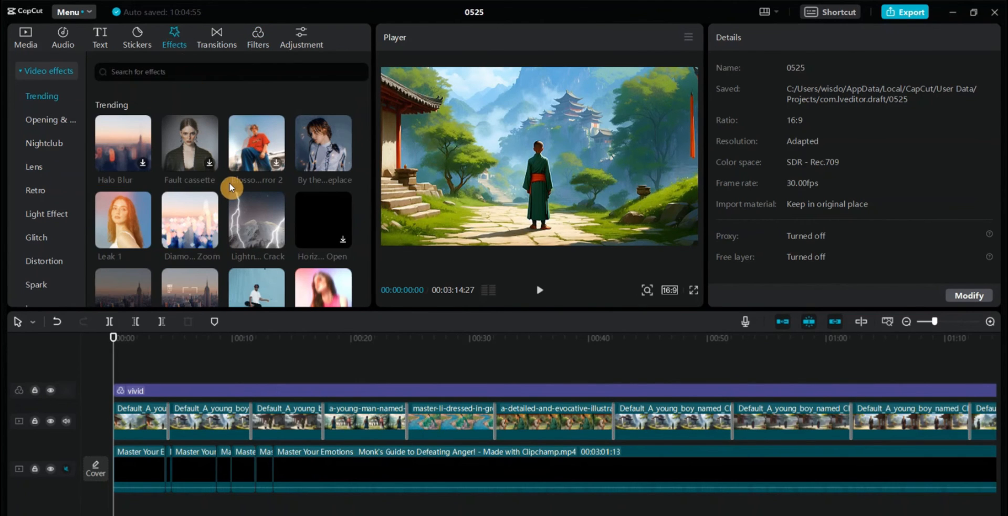
pyautogui.scroll(-5, 225, 185)
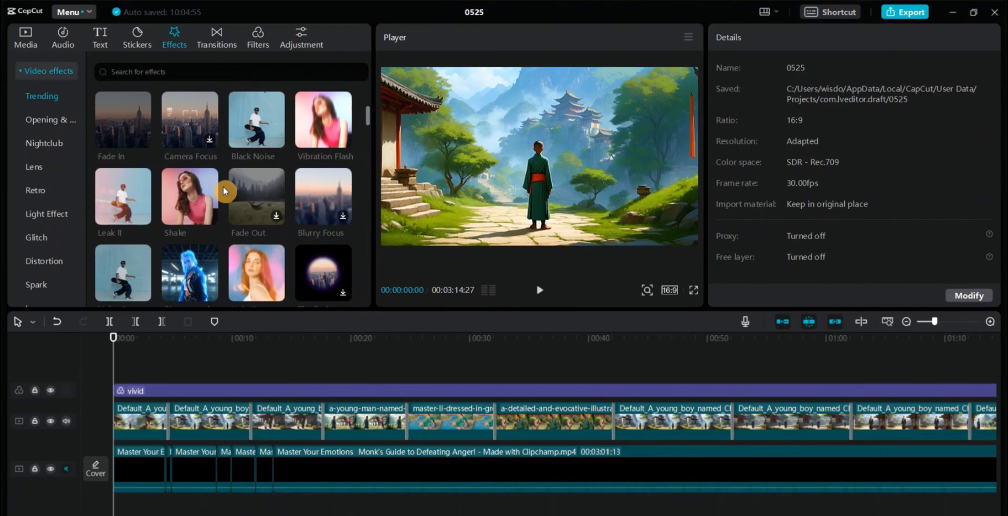
pyautogui.scroll(-2, 223, 185)
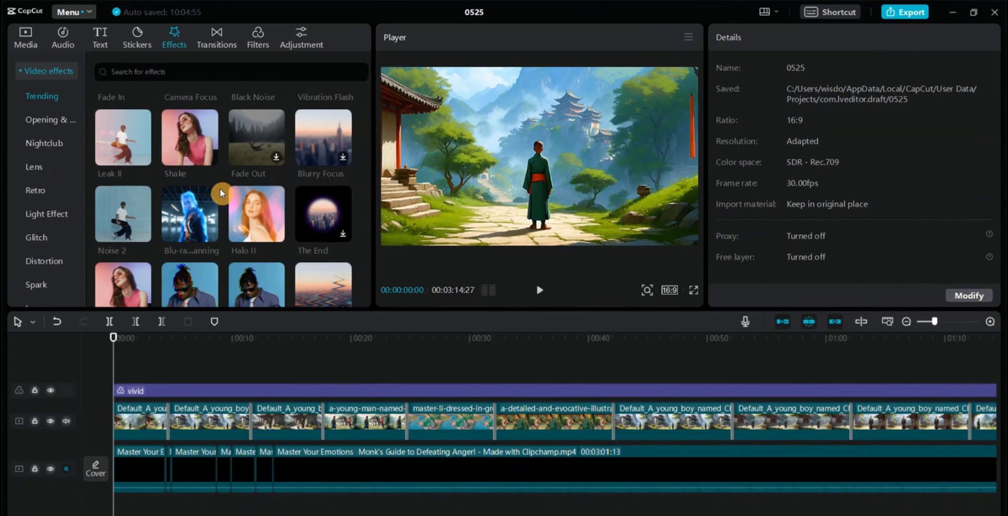
pyautogui.scroll(-3, 132, 192)
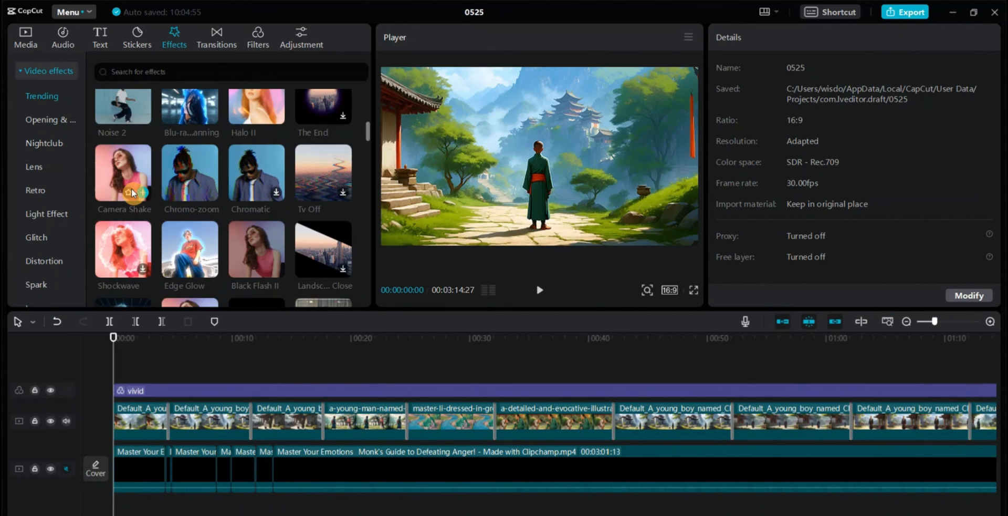
pyautogui.click(124, 164)
pyautogui.moveTo(124, 163); pyautogui.dragTo(126, 390)
pyautogui.moveTo(729, 158); pyautogui.dragTo(724, 156)
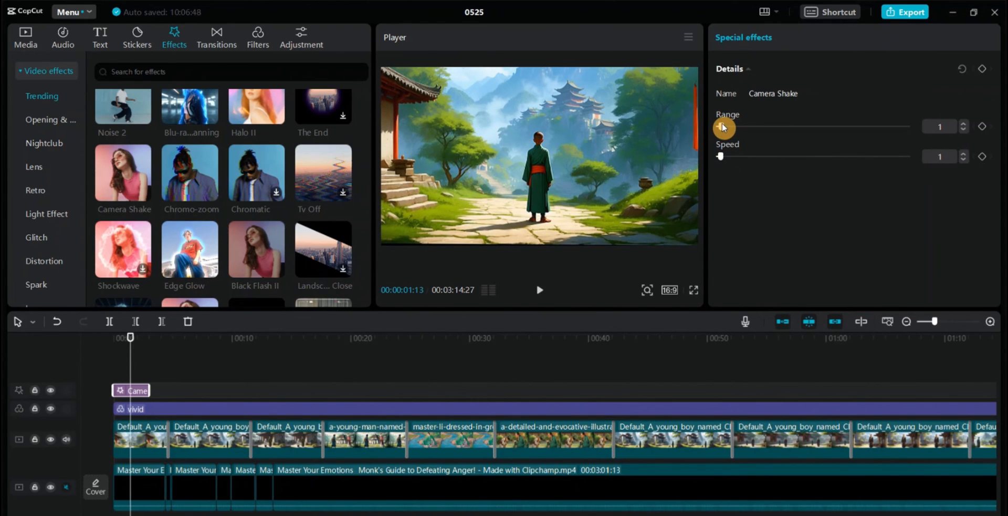
# Step: Copy the Camera Shake effect and paste copies at intervals along the effects track
pyautogui.click(163, 362)
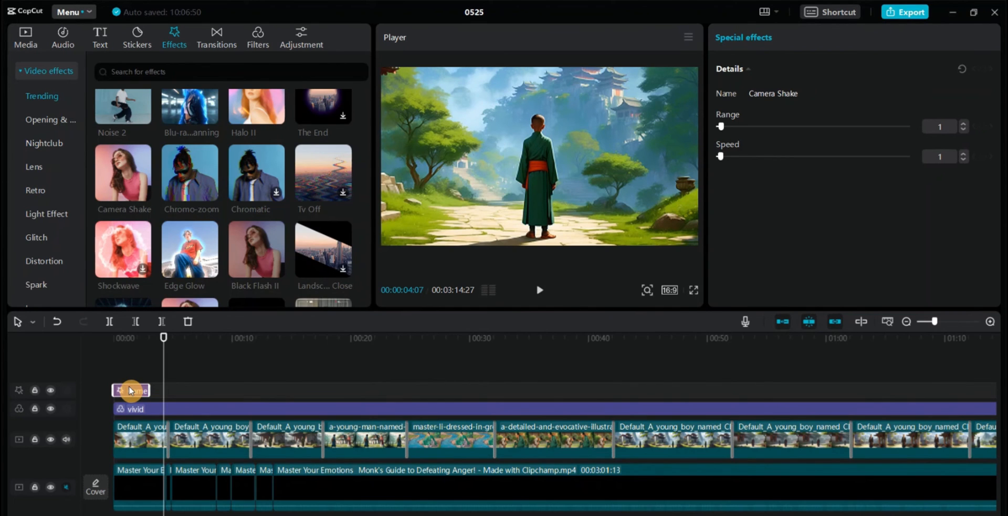
pyautogui.rightClick(130, 390)
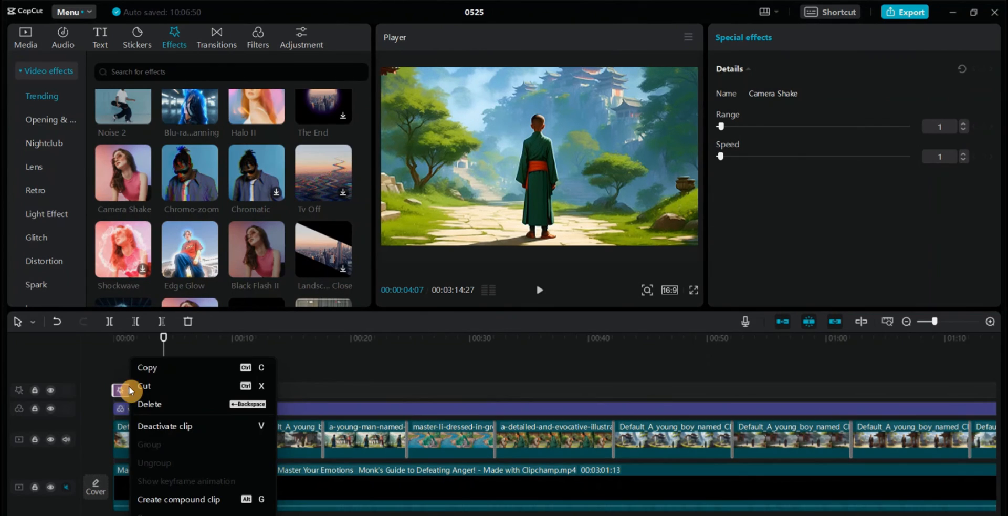
pyautogui.click(155, 359)
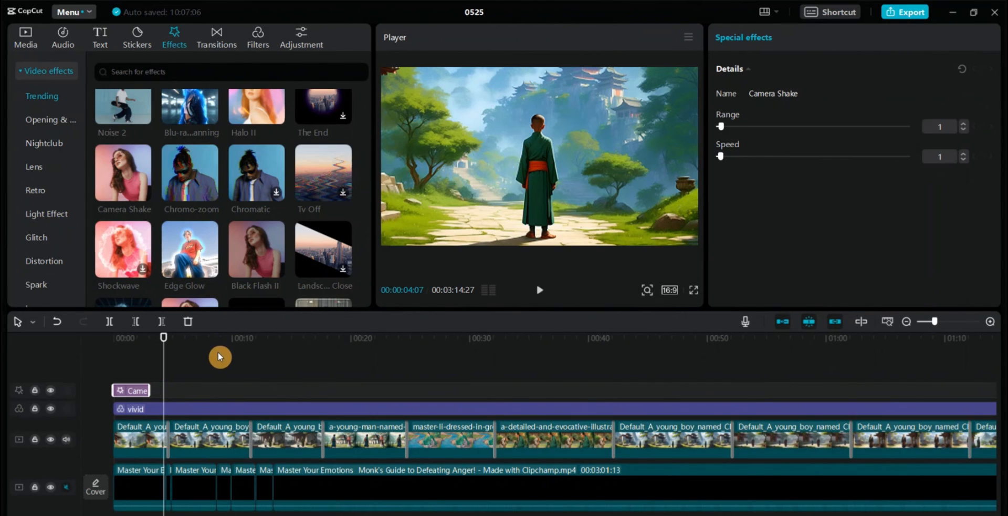
pyautogui.click(207, 360)
pyautogui.rightClick(210, 390)
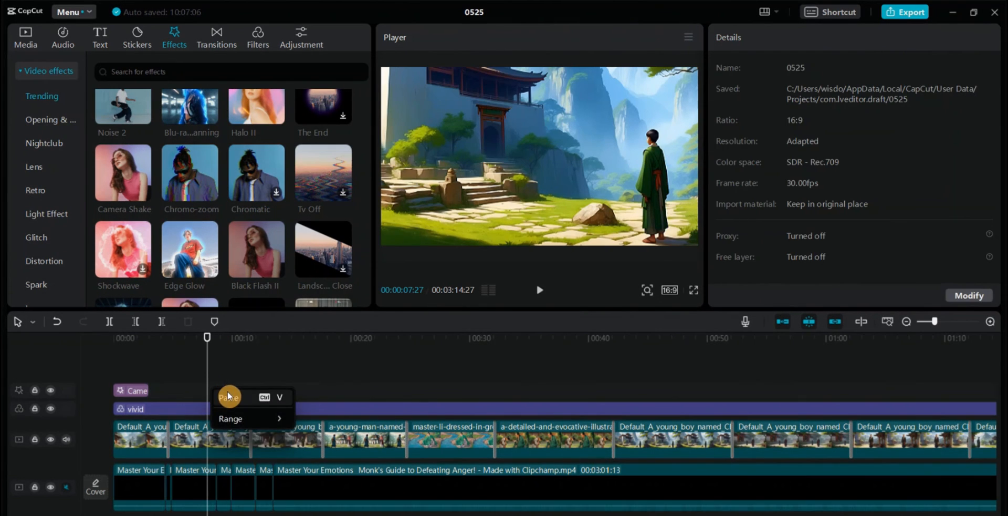
pyautogui.click(228, 397)
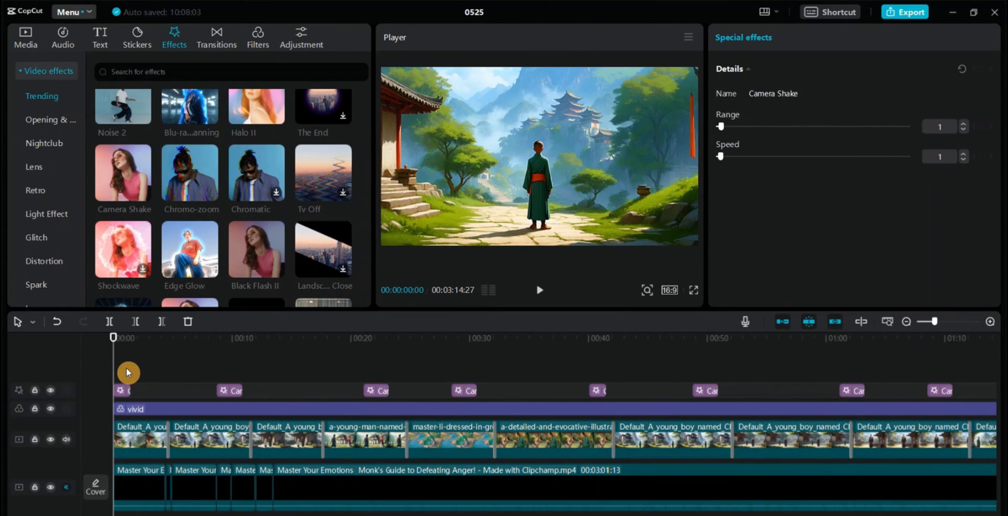
# Step: Add a custom adjustment layer above the effects and stretch it from the timeline start to about 27 seconds
pyautogui.click(141, 340)
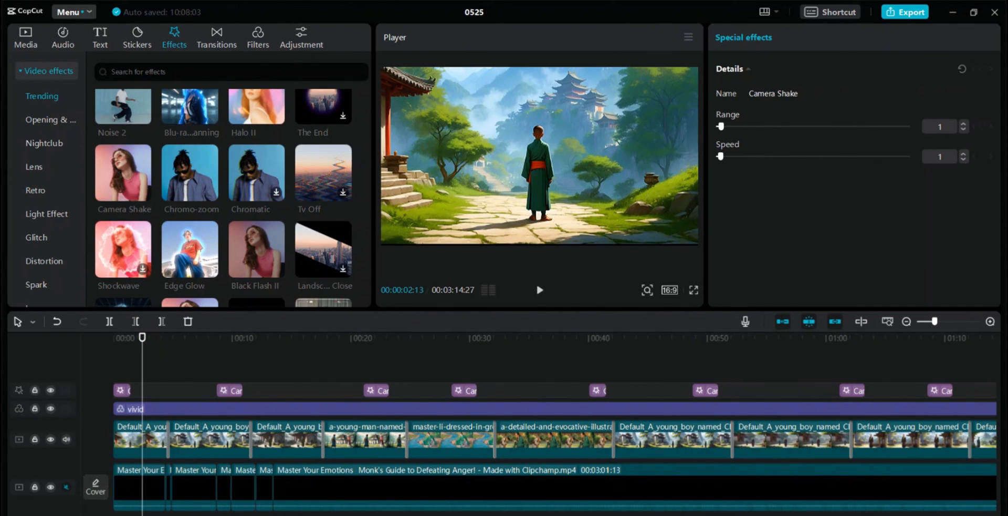
pyautogui.click(303, 36)
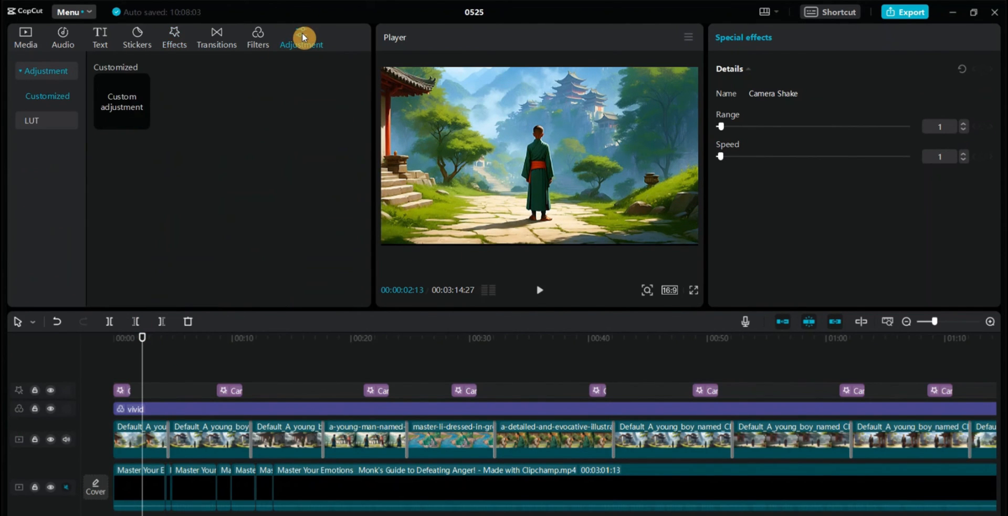
pyautogui.click(142, 124)
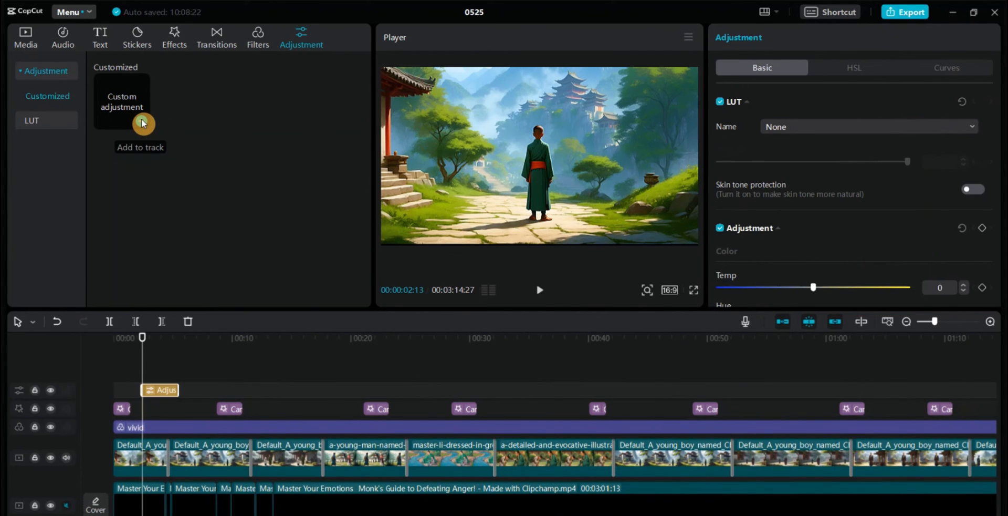
pyautogui.moveTo(158, 390); pyautogui.dragTo(434, 390)
pyautogui.click(114, 342)
pyautogui.click(189, 351)
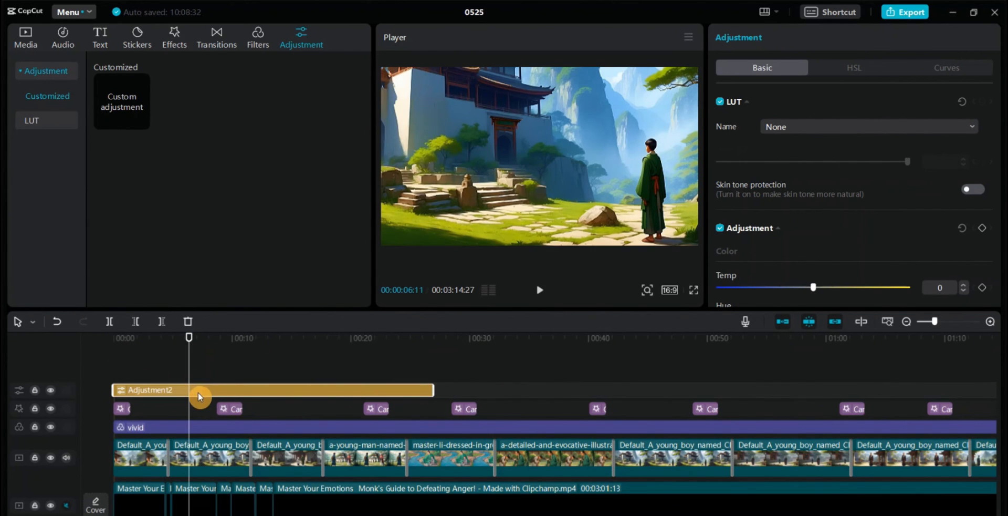
# Step: Raise the adjustment layer's brightness and vignette slightly and set its saturation to 3
pyautogui.scroll(-5, 818, 251)
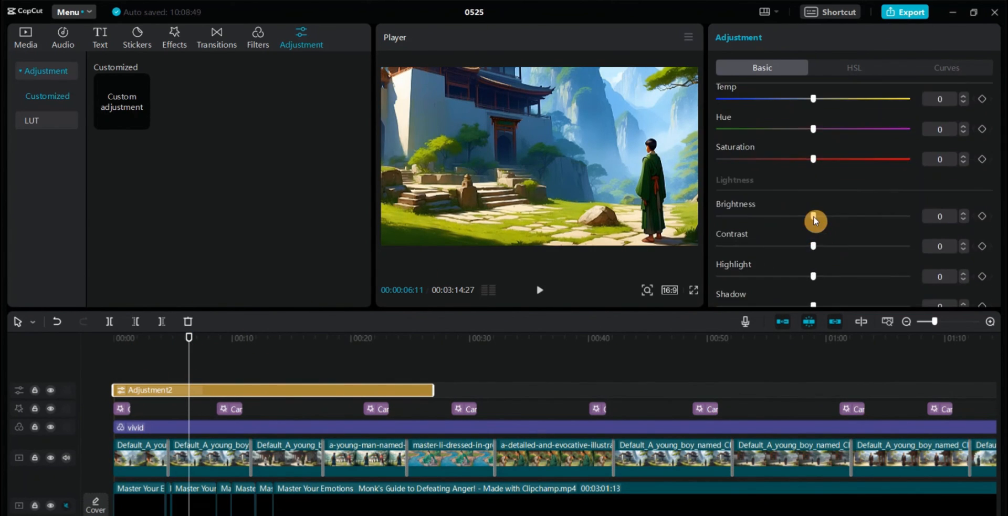
pyautogui.moveTo(814, 215); pyautogui.dragTo(818, 216)
pyautogui.scroll(-5, 811, 217)
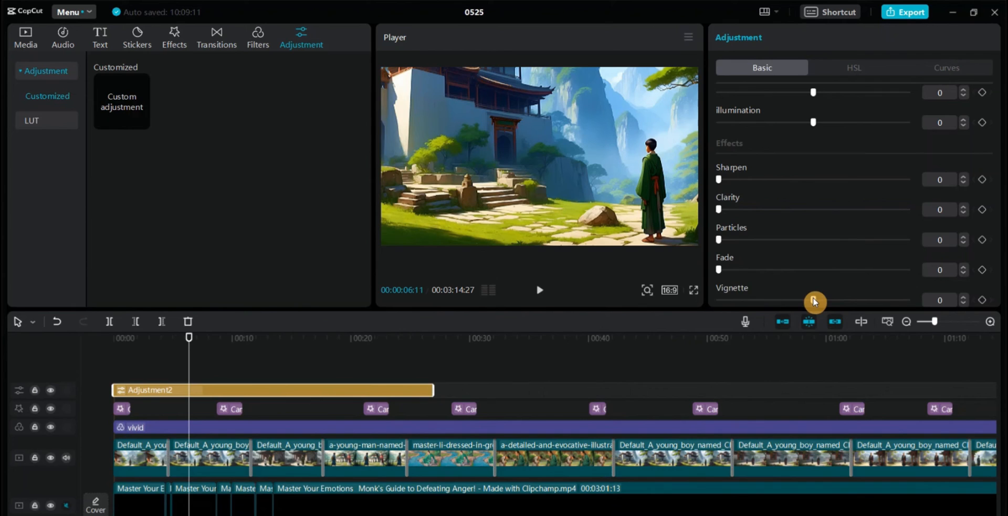
pyautogui.moveTo(814, 300); pyautogui.dragTo(821, 301)
pyautogui.scroll(8, 817, 263)
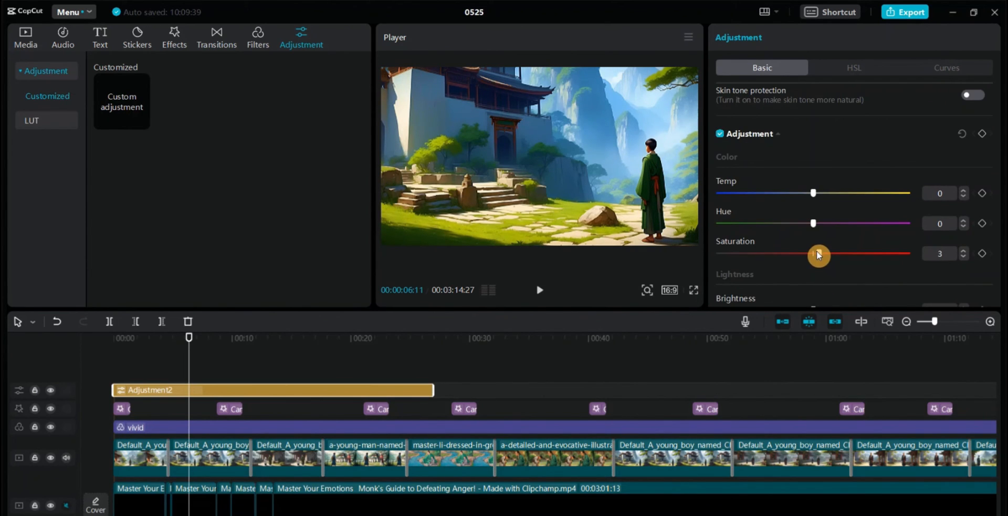
# Step: Extend the adjustment layer to cover the full length of the video
pyautogui.scroll(3, 796, 243)
pyautogui.moveTo(434, 390); pyautogui.dragTo(594, 389)
pyautogui.click(907, 322)
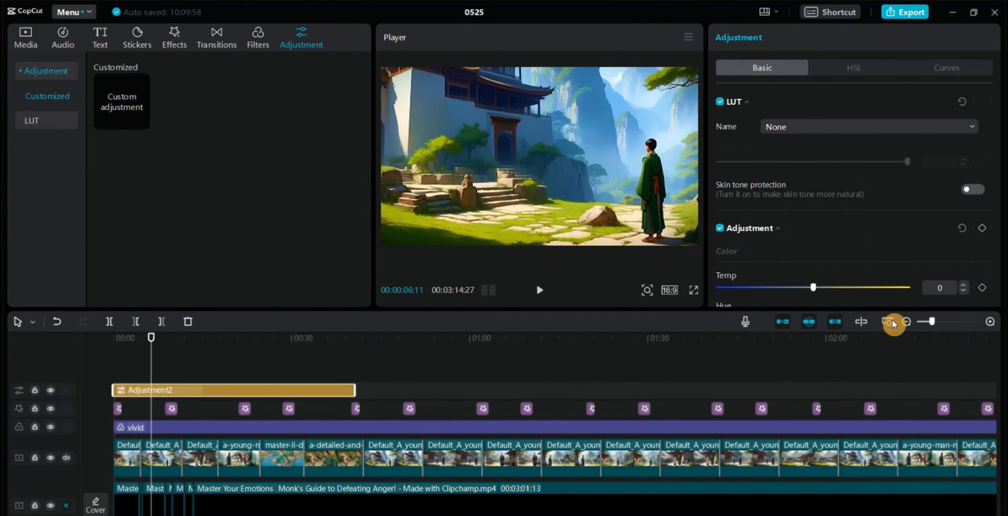
pyautogui.click(907, 322)
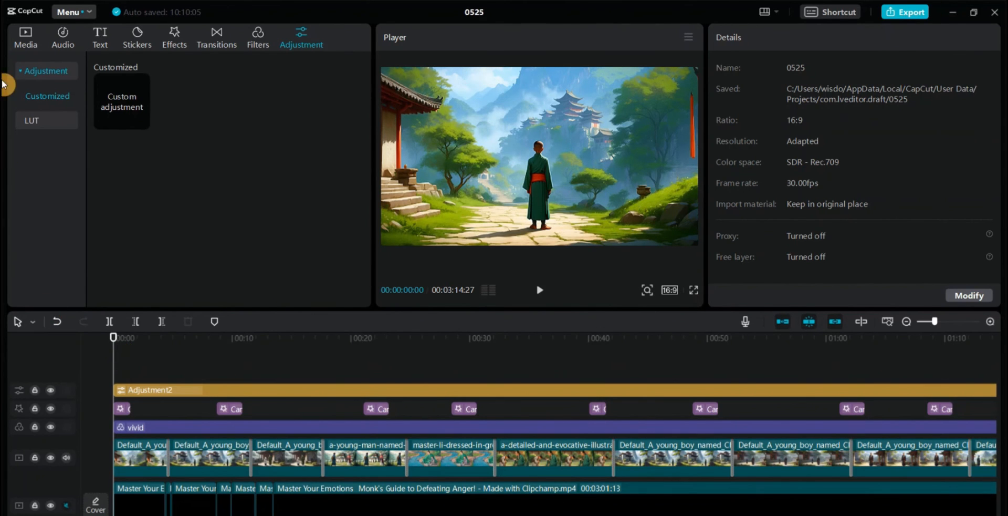
# Step: Unmute the voiceover track and generate English auto captions from it
pyautogui.click(102, 33)
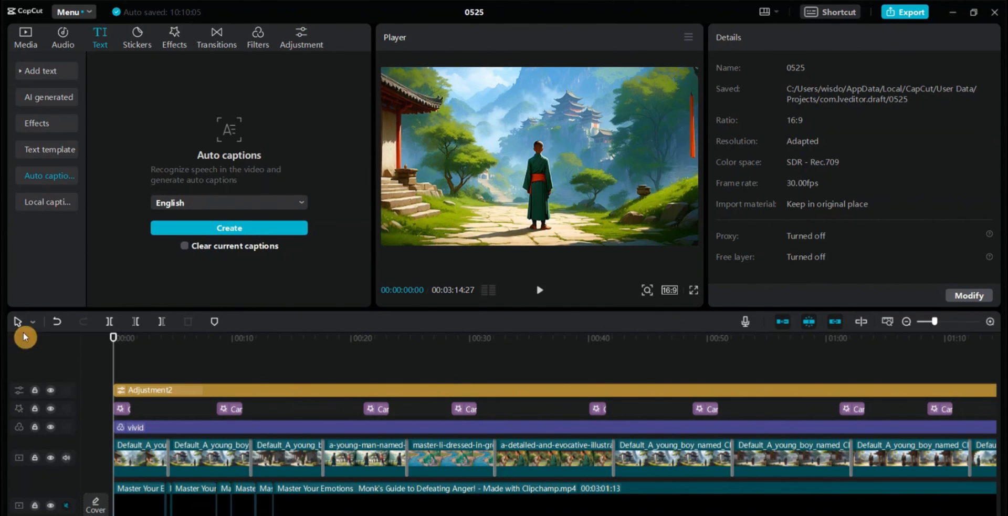
pyautogui.click(66, 506)
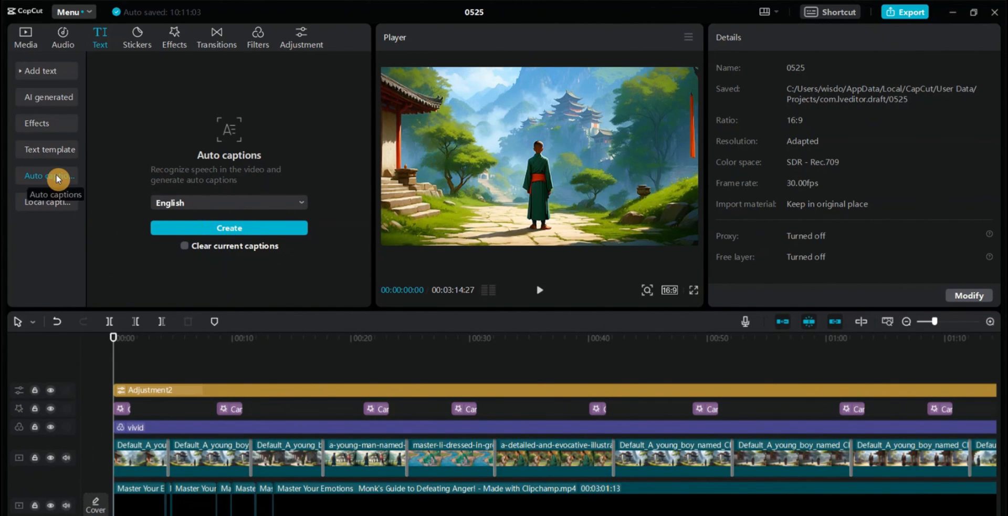
pyautogui.click(232, 229)
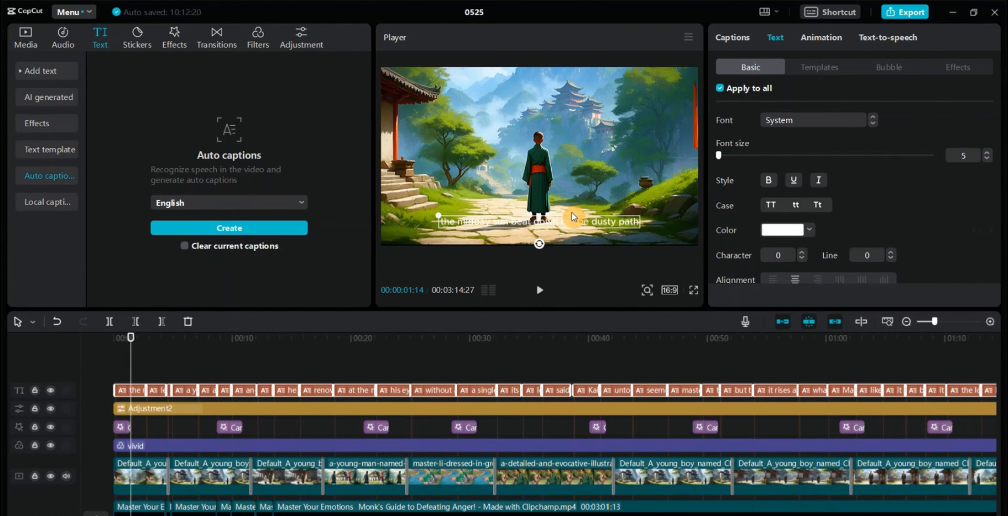
# Step: Format all captions with the Classic2 font, size 6 and bold style
pyautogui.click(798, 67)
pyautogui.click(751, 67)
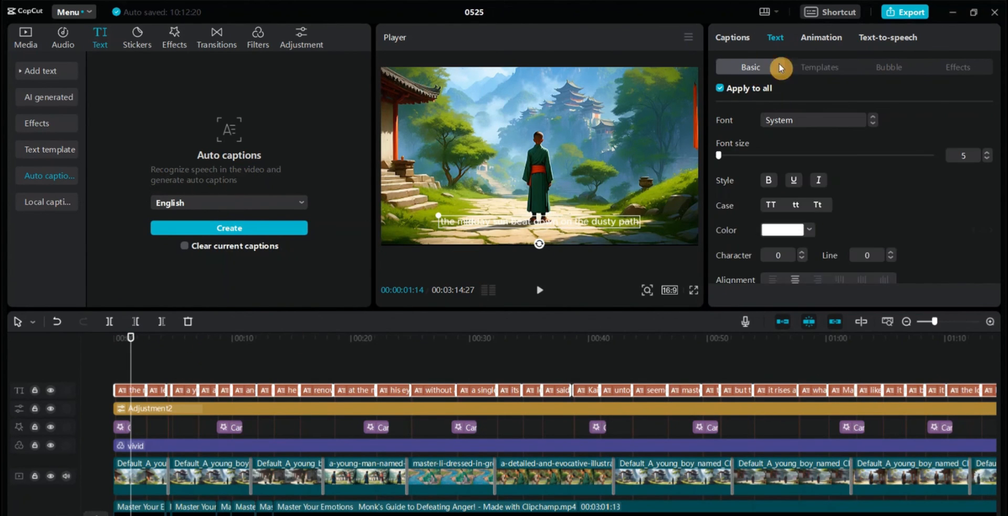
pyautogui.click(823, 120)
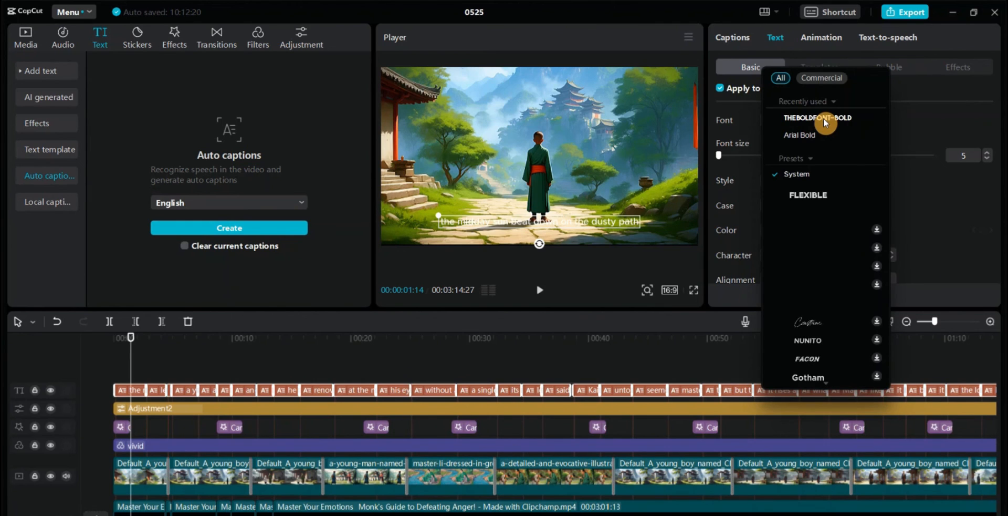
pyautogui.scroll(-5, 818, 250)
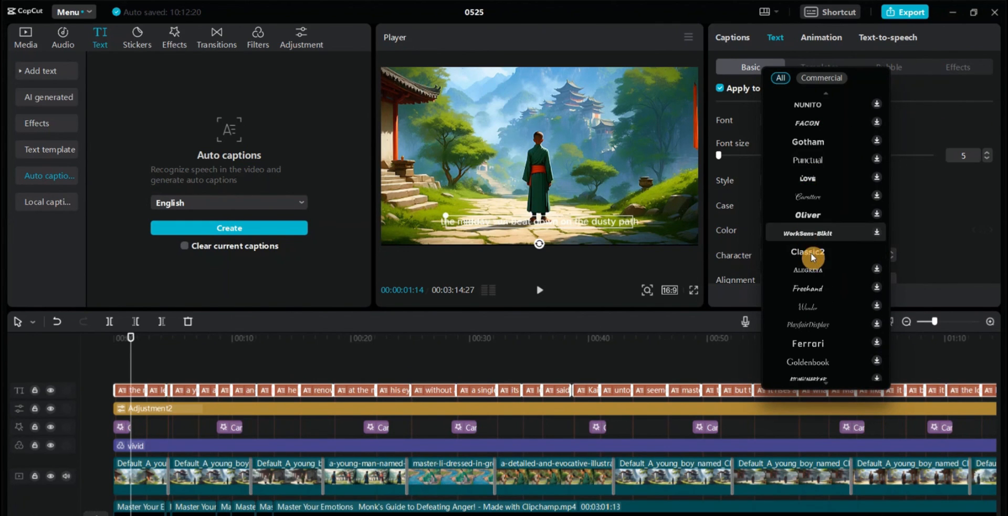
pyautogui.click(814, 253)
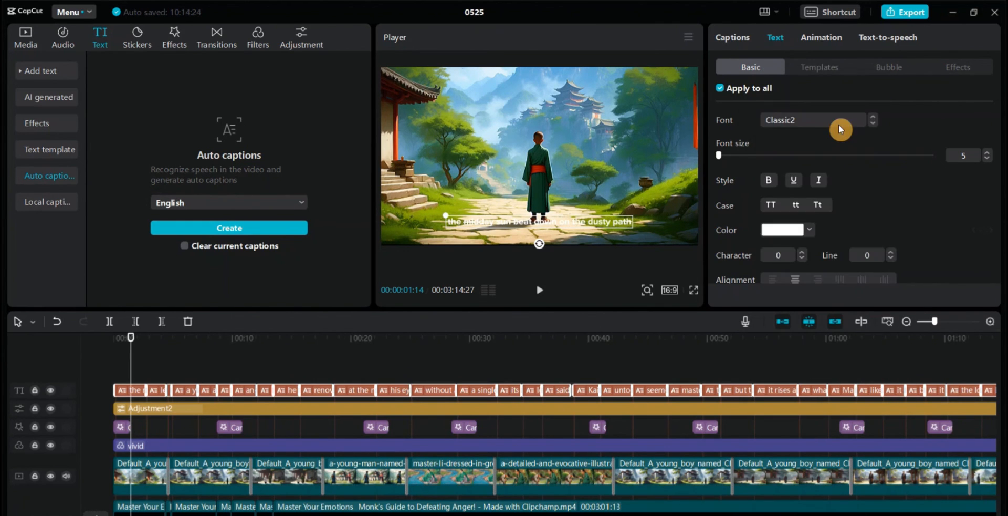
pyautogui.click(988, 156)
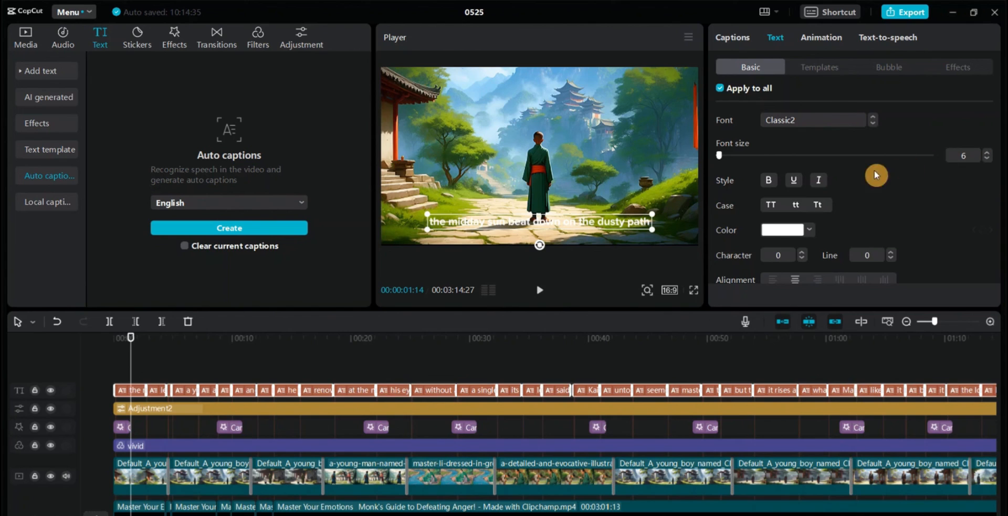
pyautogui.click(770, 181)
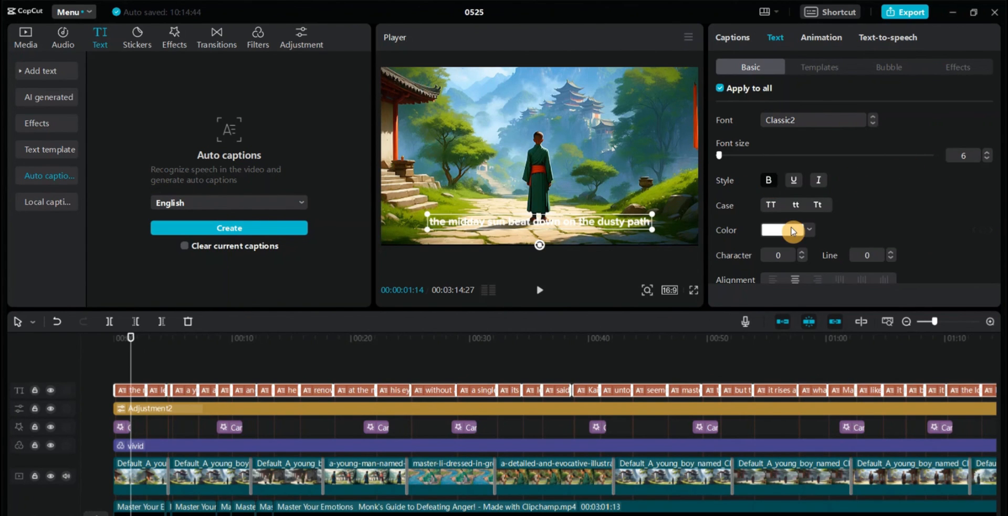
# Step: Color all captions yellow (FFDE00) and add a black stroke with thickness 40
pyautogui.click(793, 231)
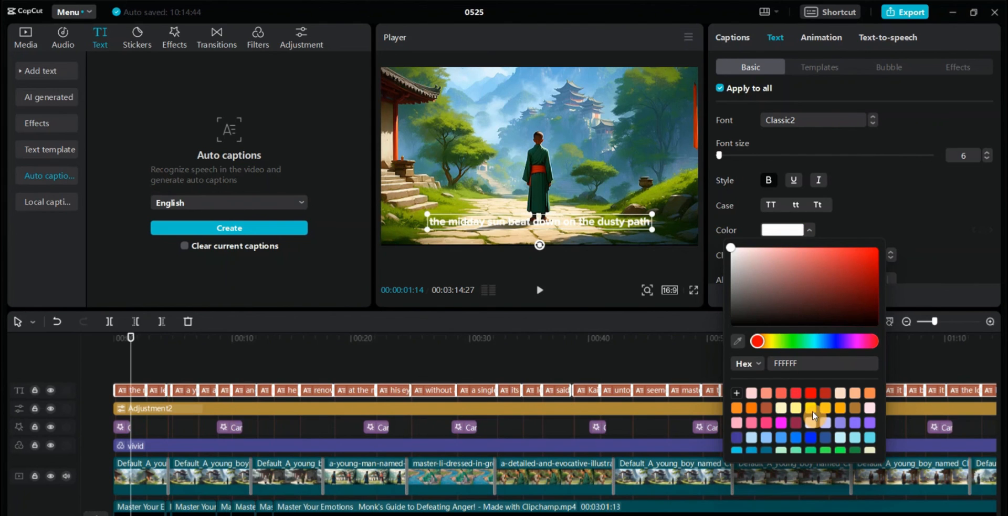
pyautogui.click(811, 409)
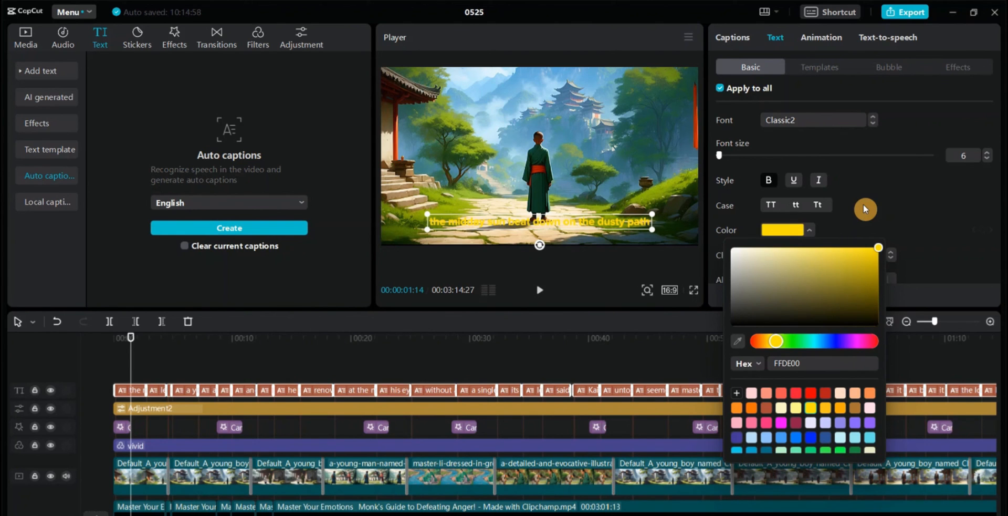
pyautogui.click(847, 207)
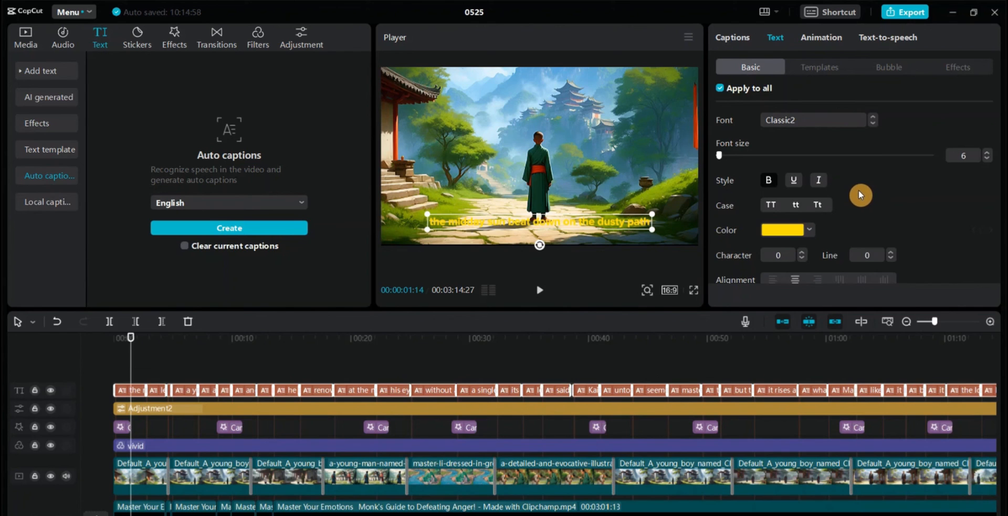
pyautogui.scroll(-5, 858, 190)
pyautogui.scroll(-6, 794, 197)
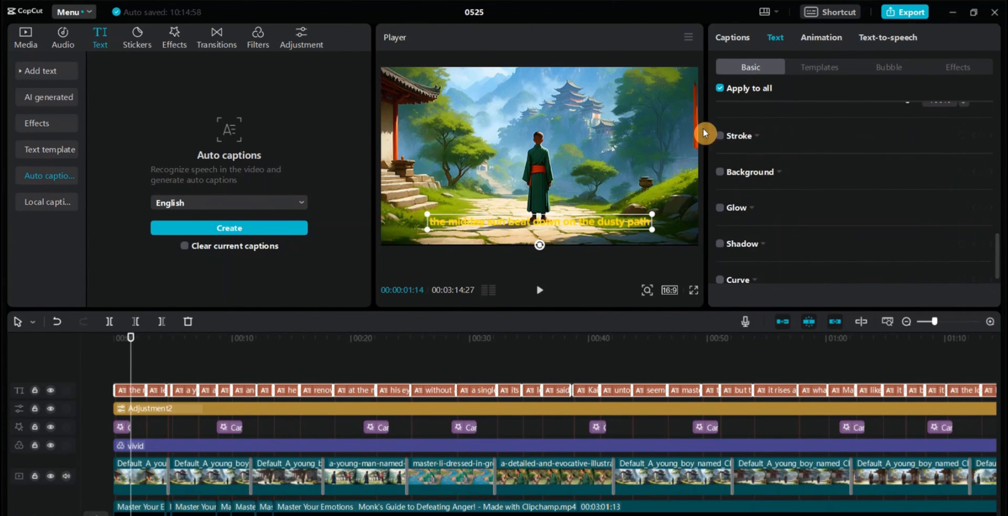
pyautogui.click(721, 136)
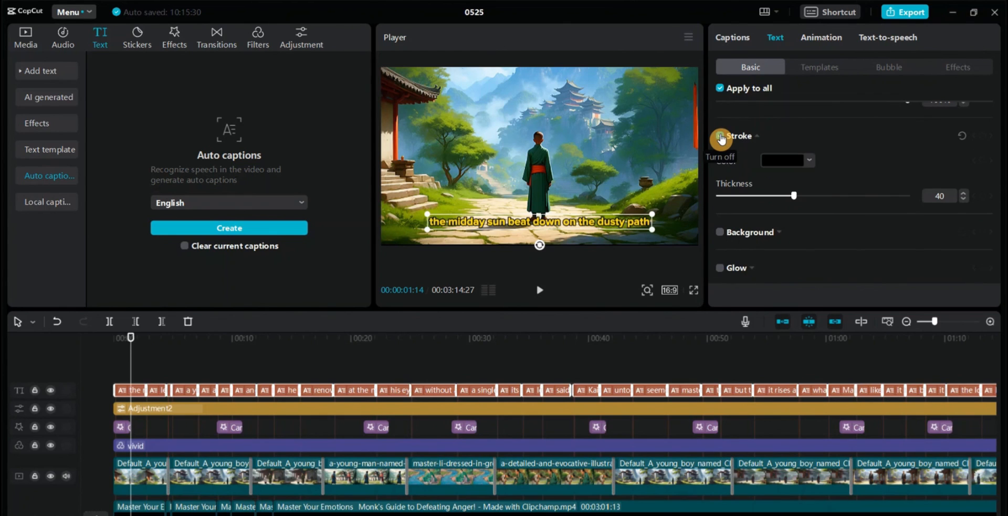
pyautogui.moveTo(804, 194); pyautogui.dragTo(805, 194)
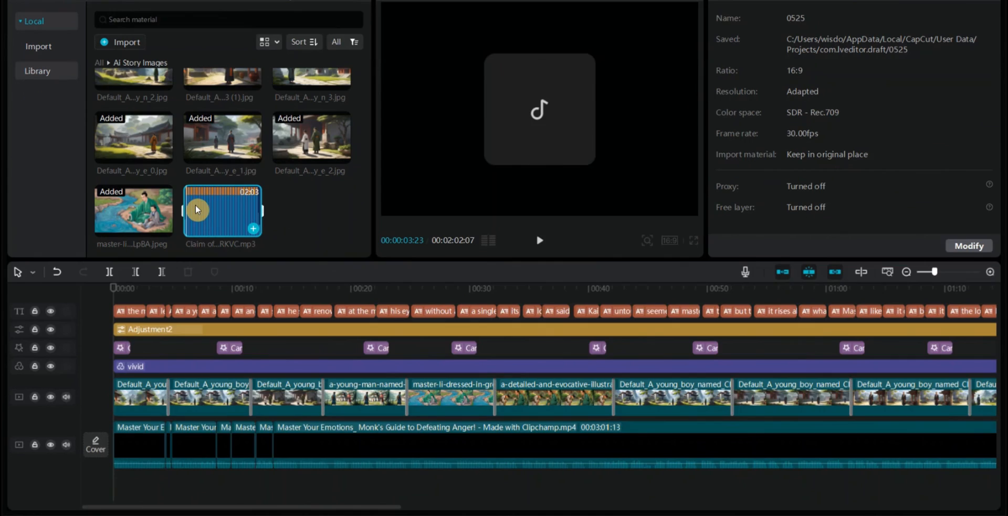
# Step: Add the Claim of Thrones - RKVC.mp3 music on an audio track starting at the beginning of the video
pyautogui.moveTo(191, 264); pyautogui.dragTo(156, 462)
pyautogui.moveTo(156, 413); pyautogui.dragTo(115, 488)
pyautogui.click(513, 476)
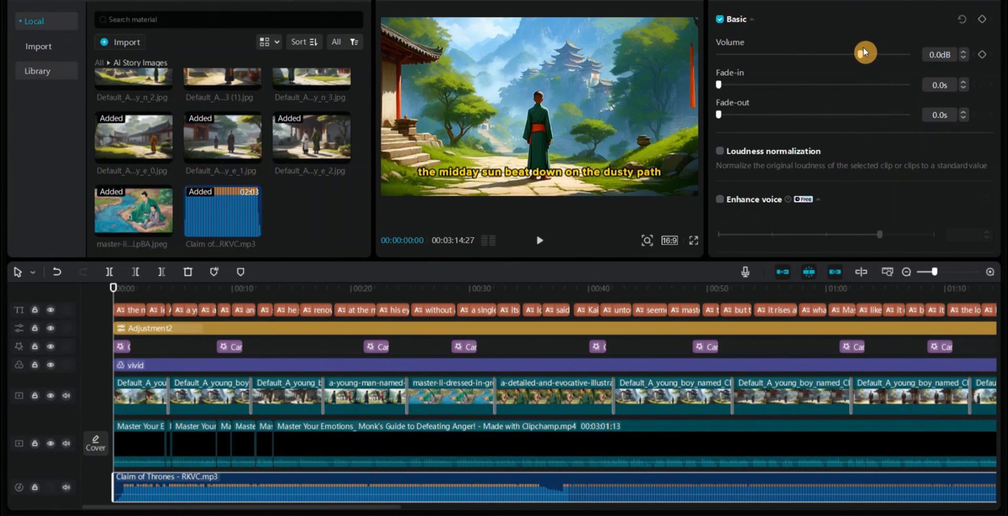
# Step: Lower the background music's volume to -27.0 dB and play the video to check the mix
pyautogui.moveTo(860, 54); pyautogui.dragTo(796, 58)
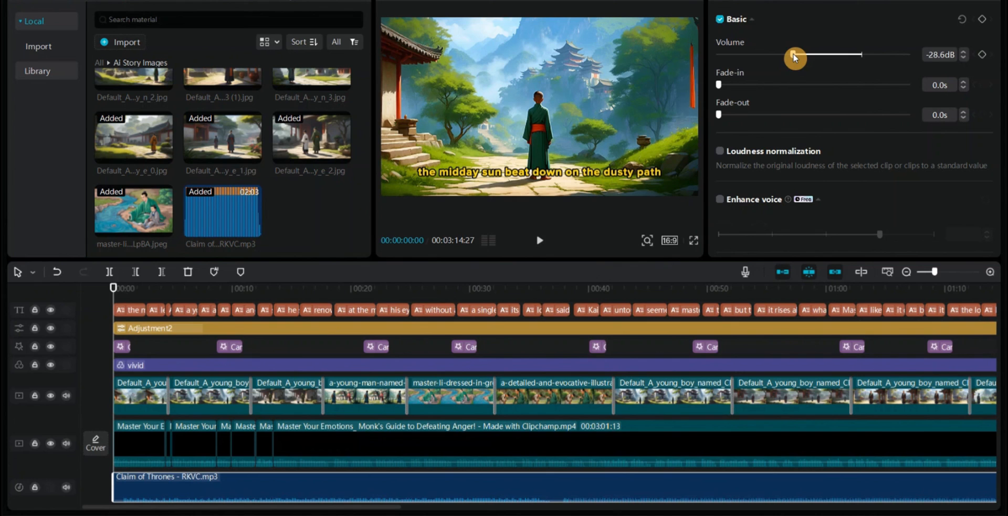
pyautogui.moveTo(796, 58); pyautogui.dragTo(796, 54)
pyautogui.click(545, 250)
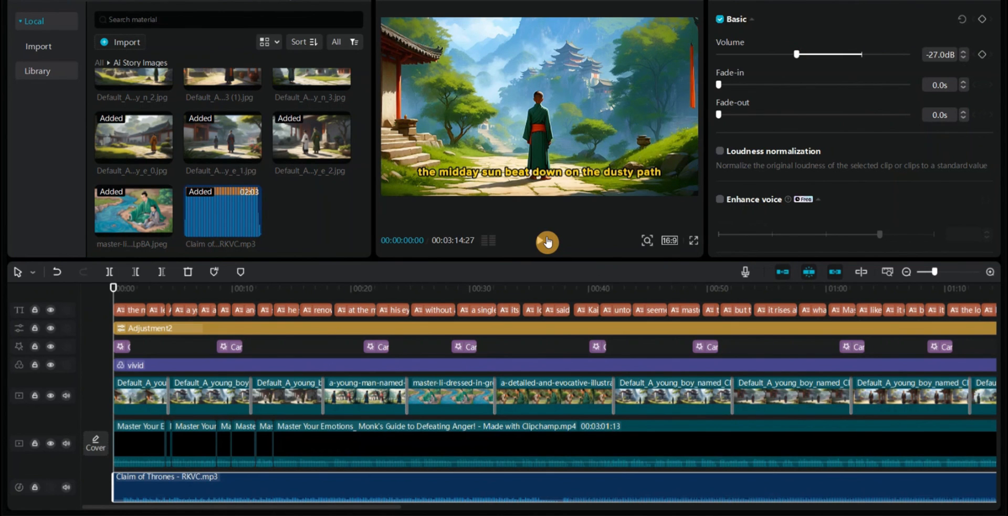
pyautogui.click(546, 241)
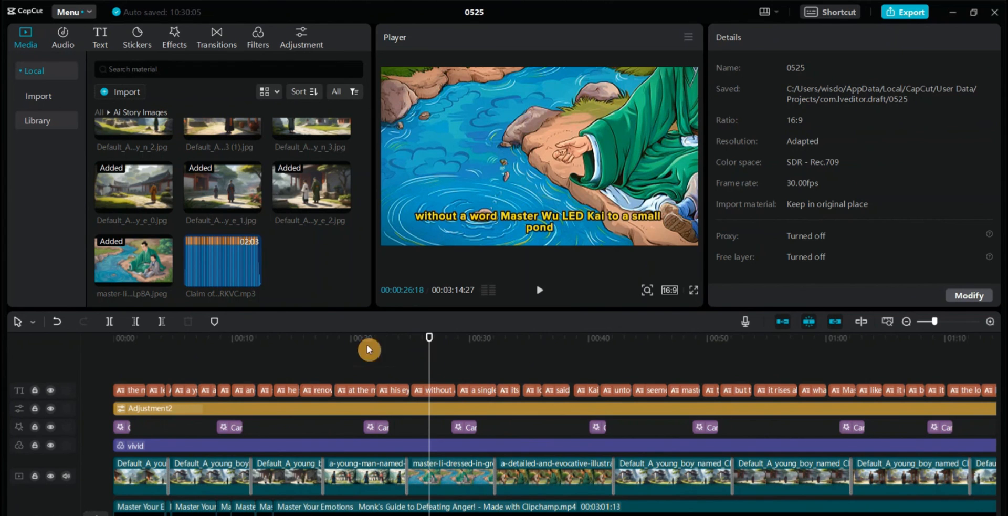
# Step: Export the video titled "How to overcome anger" at 1080P resolution
pyautogui.click(901, 15)
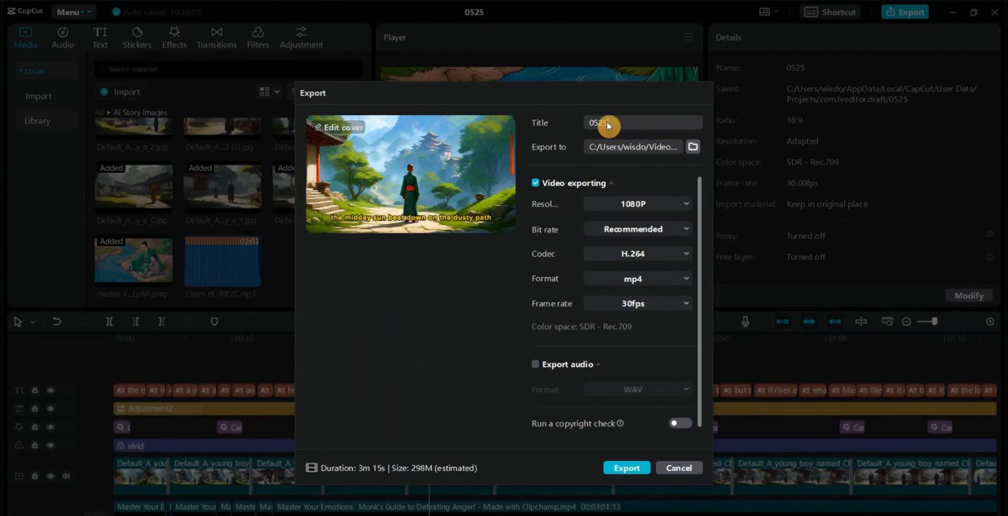
pyautogui.write('How to overcome anger')
pyautogui.click(612, 204)
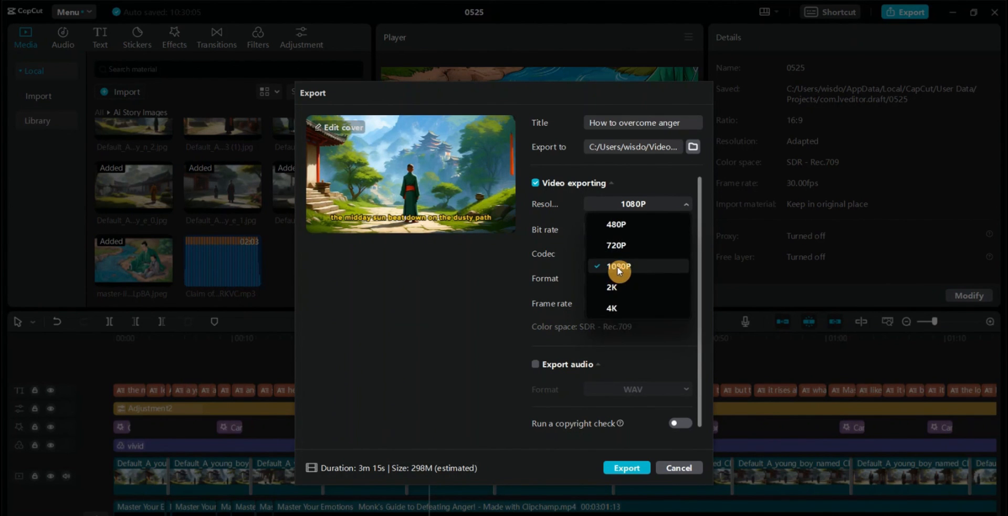
pyautogui.click(618, 267)
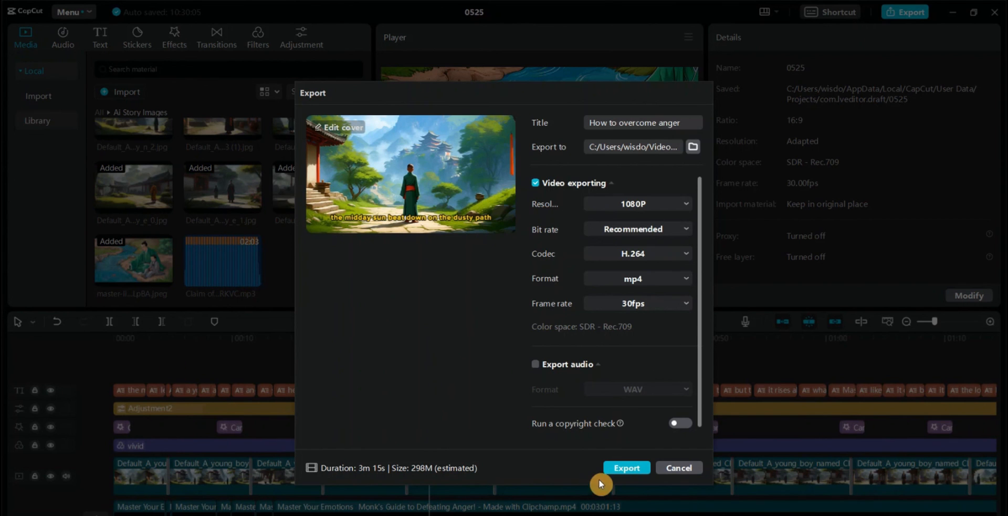
pyautogui.click(618, 468)
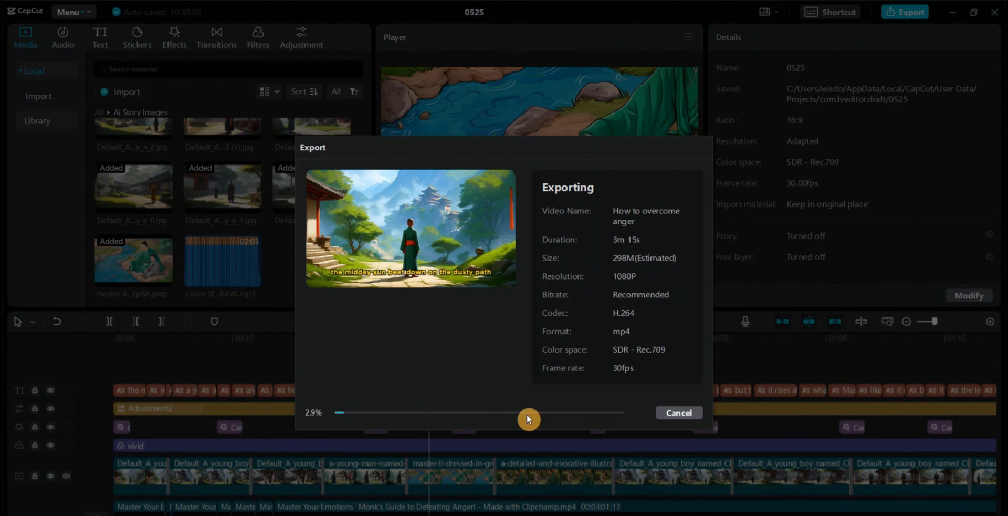